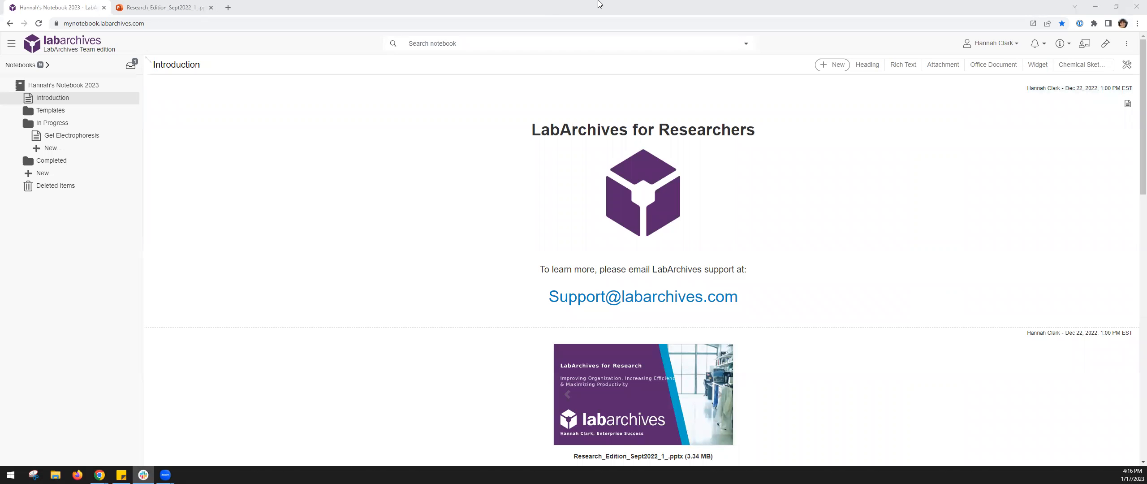
left_click(493, 23)
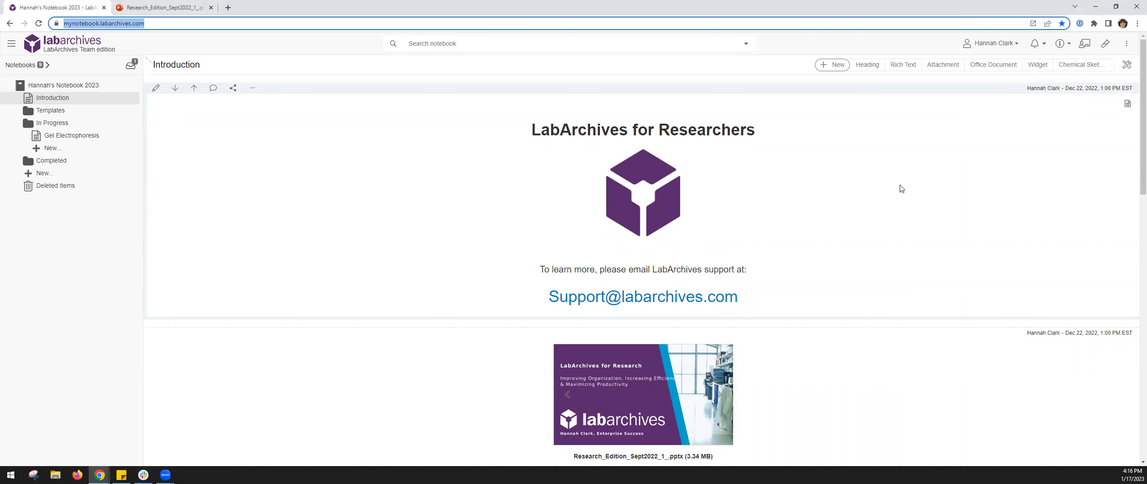
left_click(912, 164)
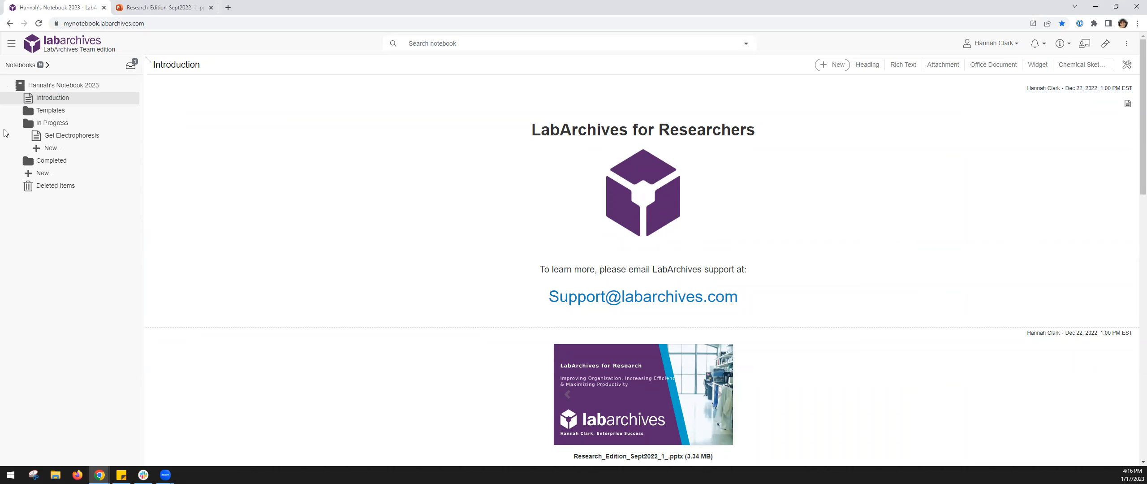
- Open the Gel Electrophoresis page in the In Progress folder and examine its protocol, items used, results and data analysis entries
left_click(25, 122)
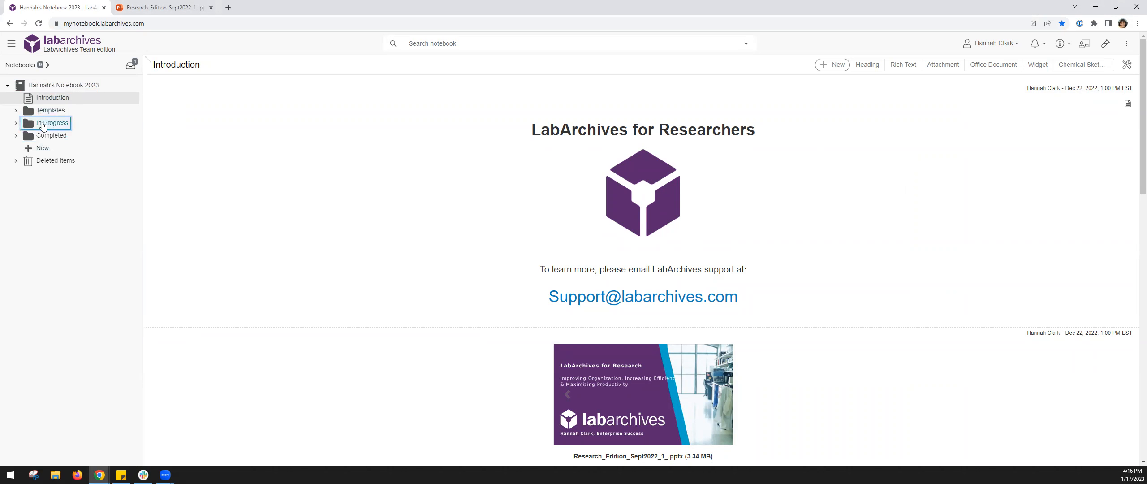
left_click(46, 124)
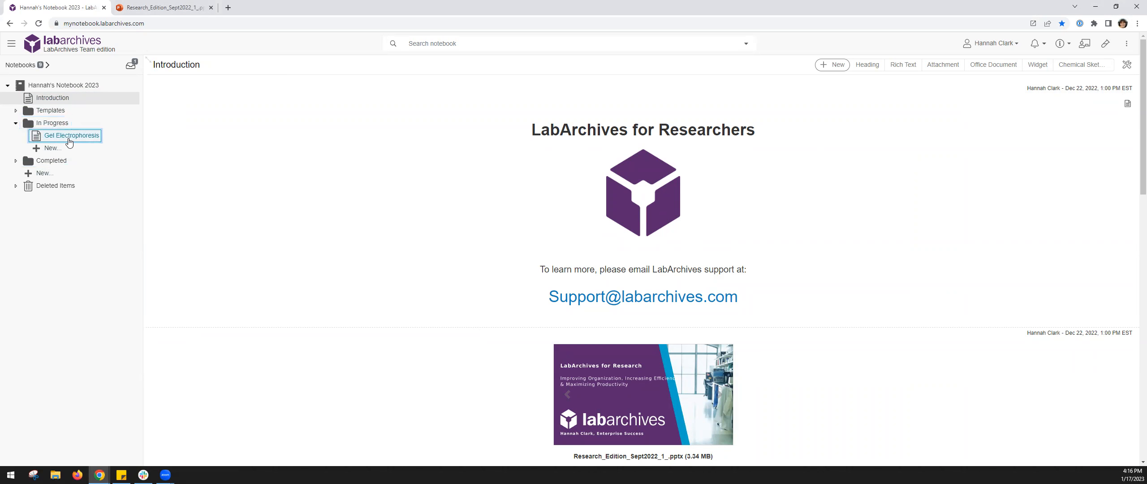
left_click(68, 140)
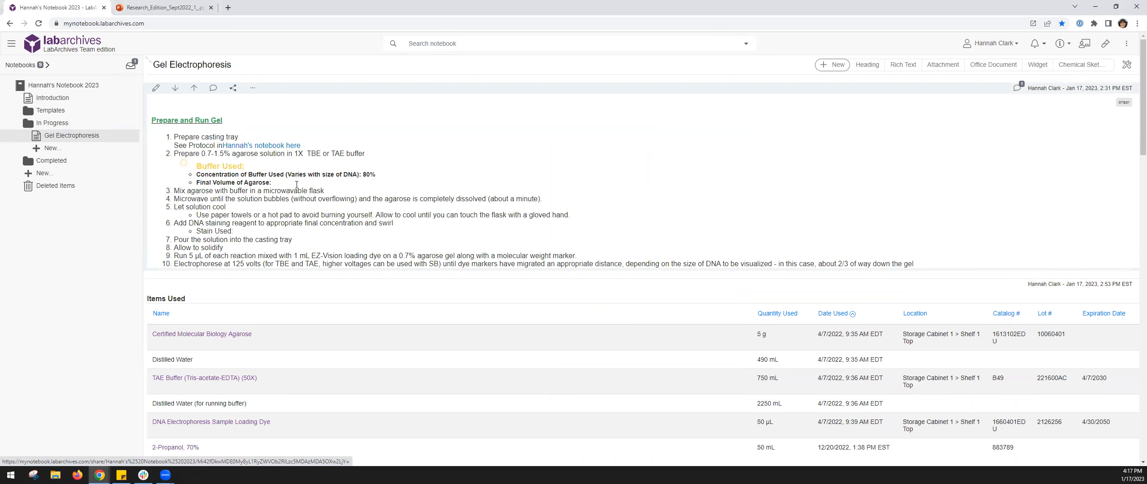
scroll(210, 237, "down", 2)
scroll(293, 323, "down", 5)
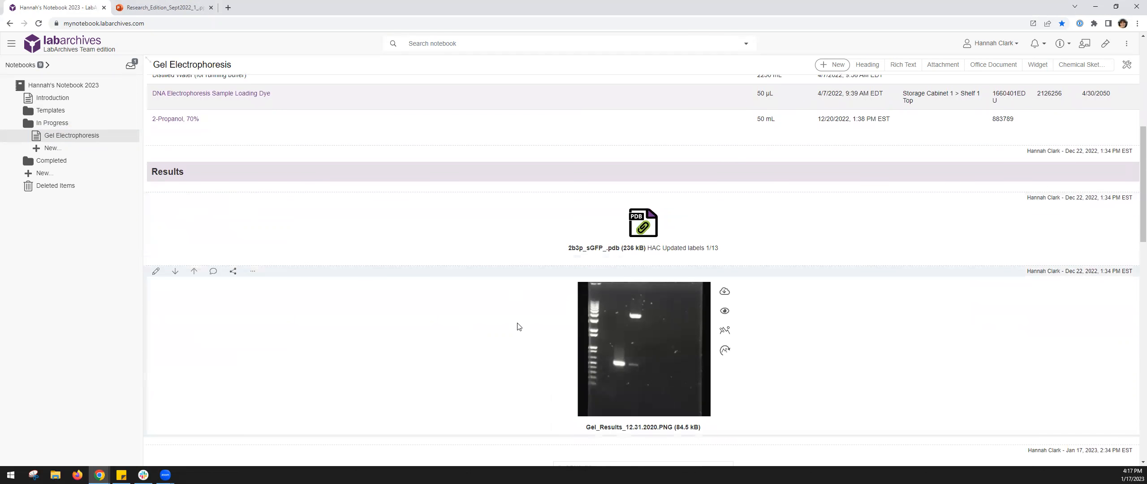
scroll(522, 334, "down", 1)
scroll(527, 343, "down", 3)
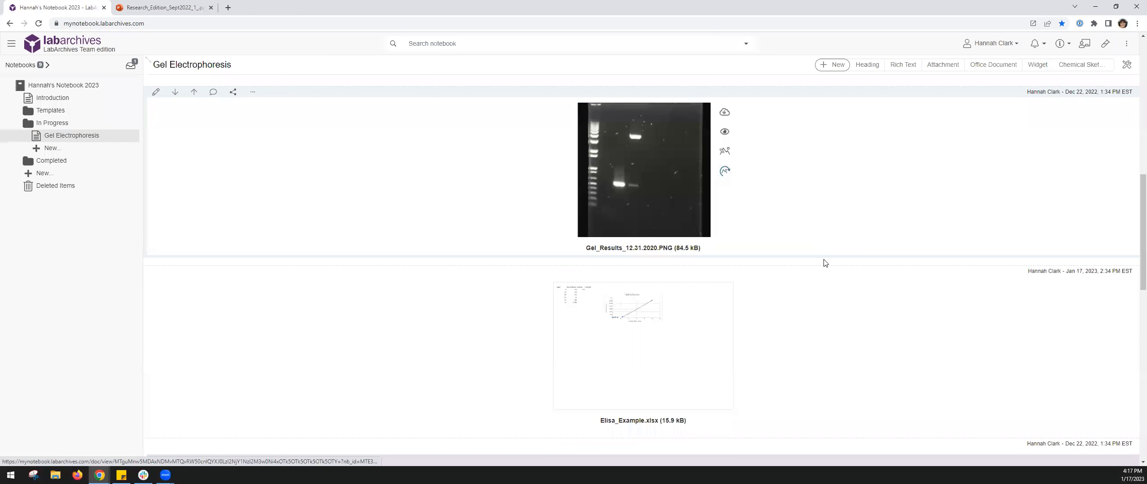
scroll(829, 267, "down", 1)
scroll(830, 268, "down", 4)
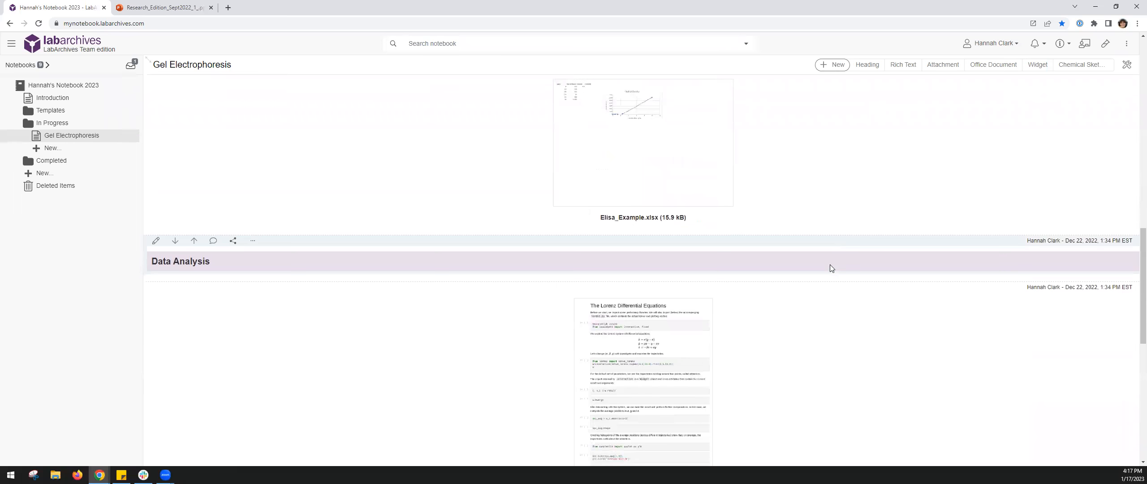
scroll(737, 343, "down", 6)
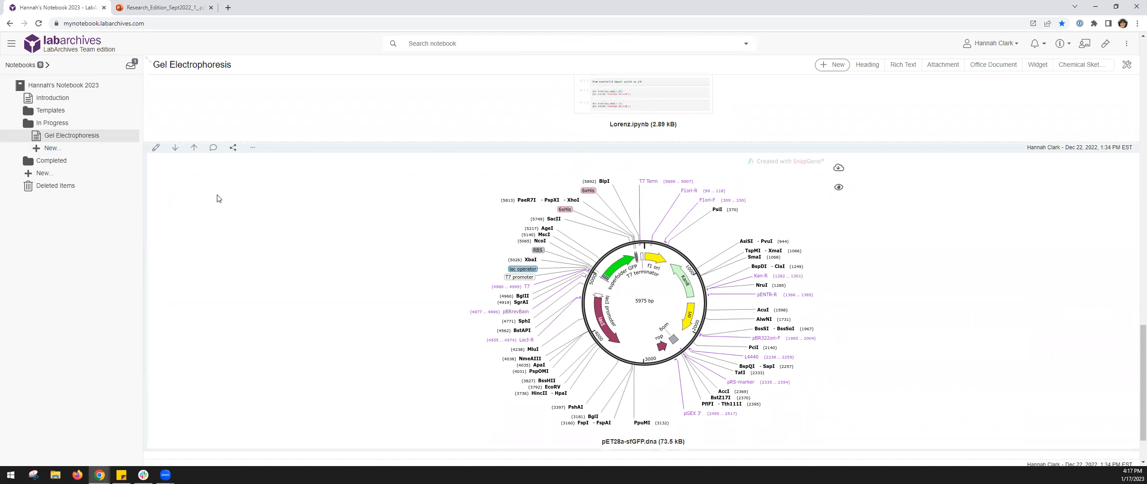
- Add a new page named "Demo Page!" to the In Progress folder
left_click(46, 149)
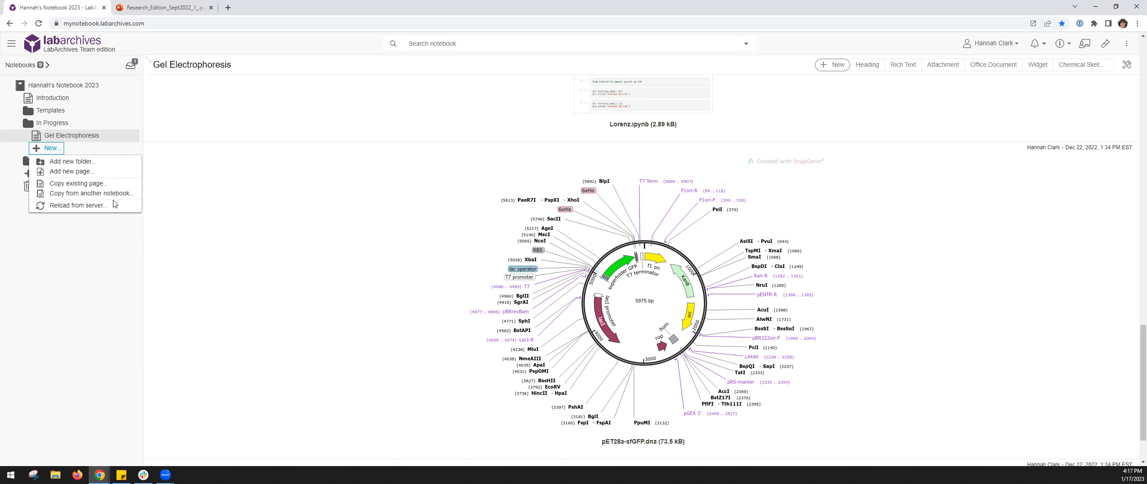
left_click(73, 172)
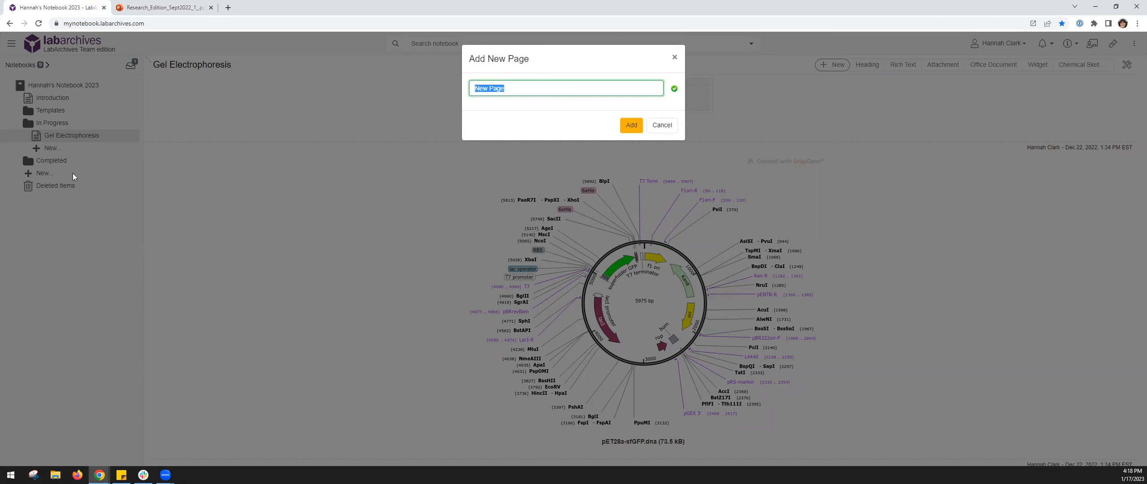
type("Demo Page")
left_click(629, 130)
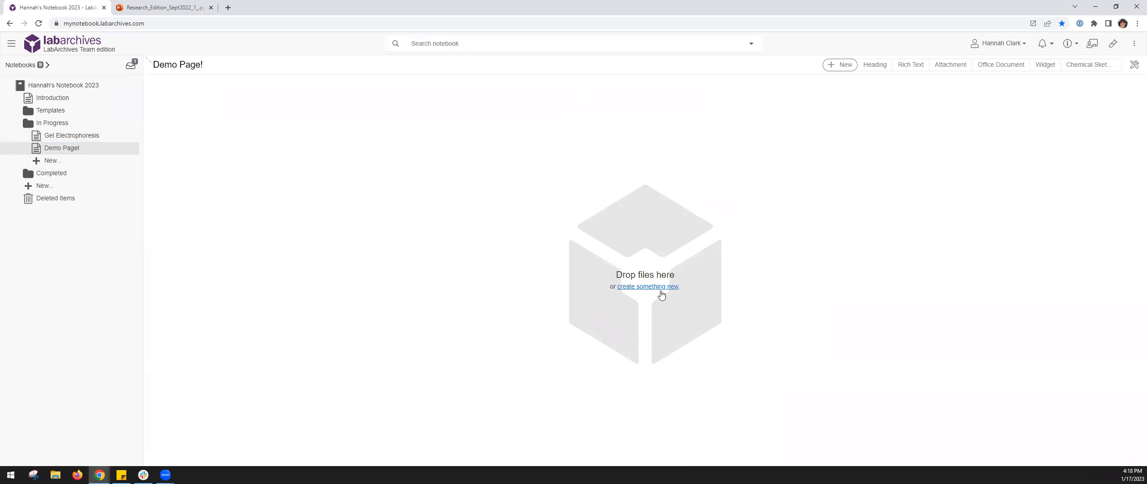
- Look at the actions available for the Demo Page! page and expand Deleted Items to view its folders
left_click(61, 150)
right_click(62, 150)
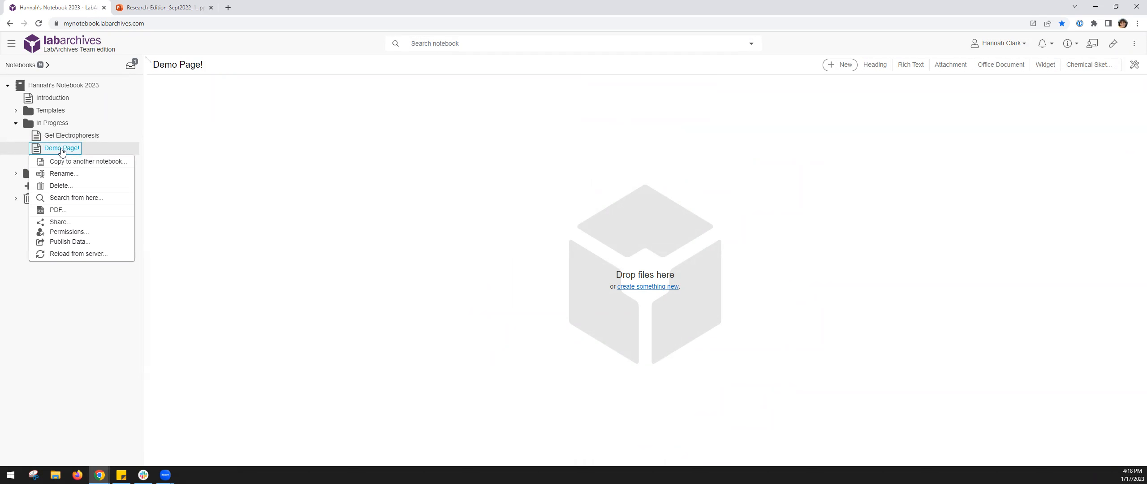
left_click(13, 303)
left_click(59, 203)
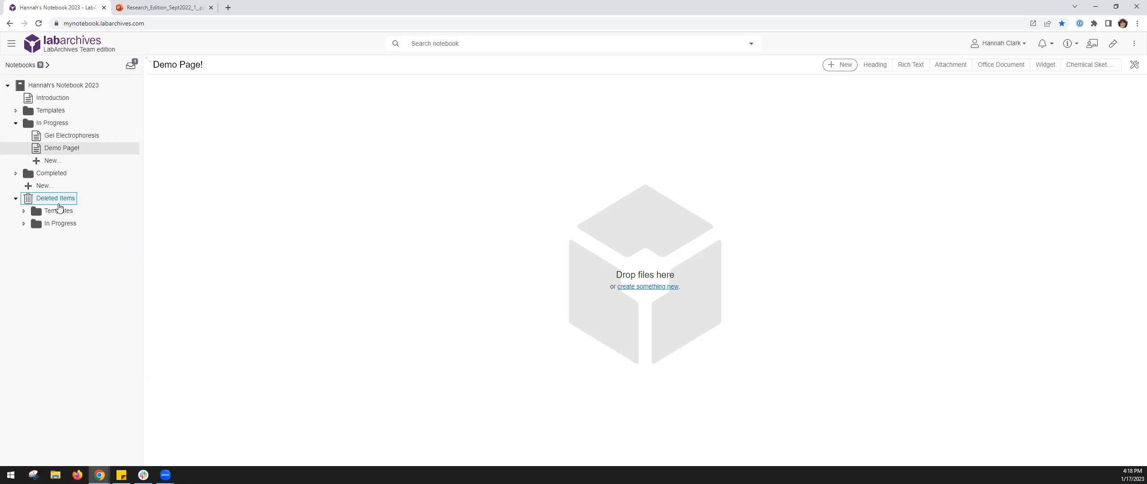
left_click(56, 215)
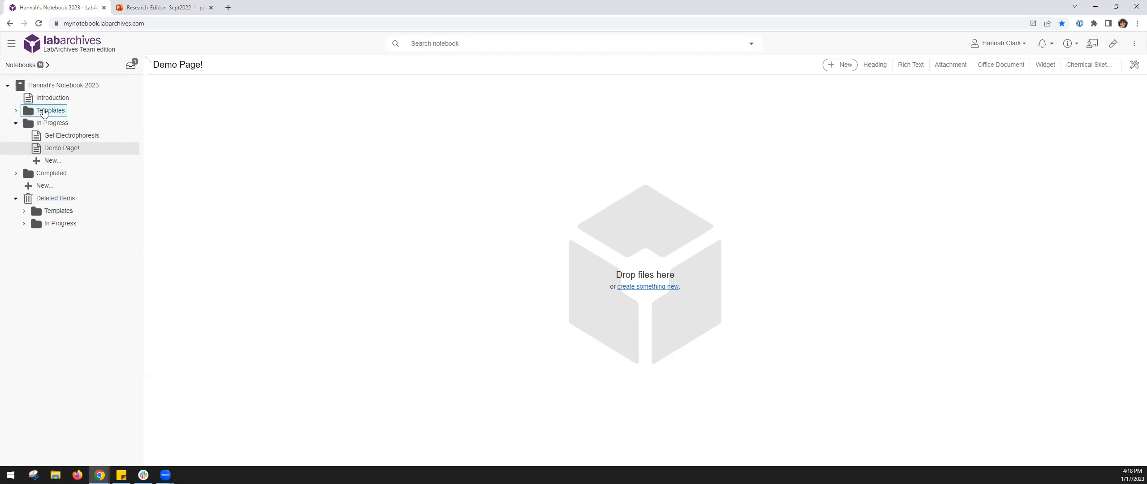
- View the list of available notebooks, return to the current notebook and show the advanced search options
left_click(20, 66)
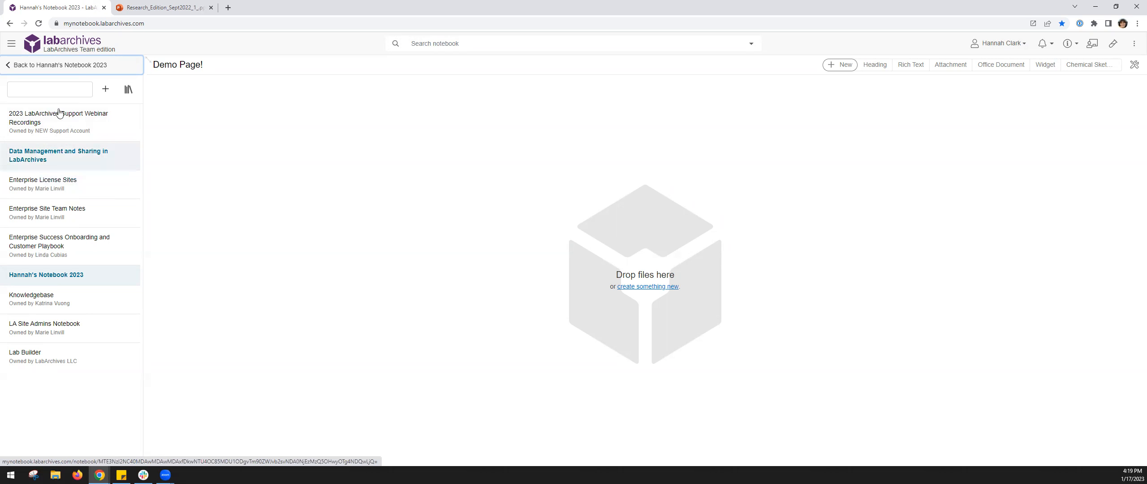
left_click(75, 66)
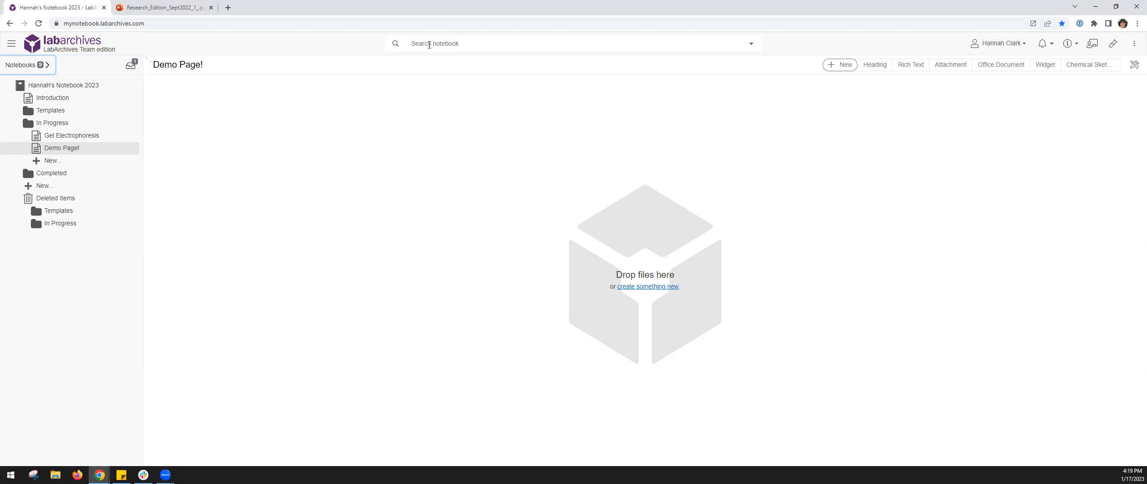
left_click(752, 44)
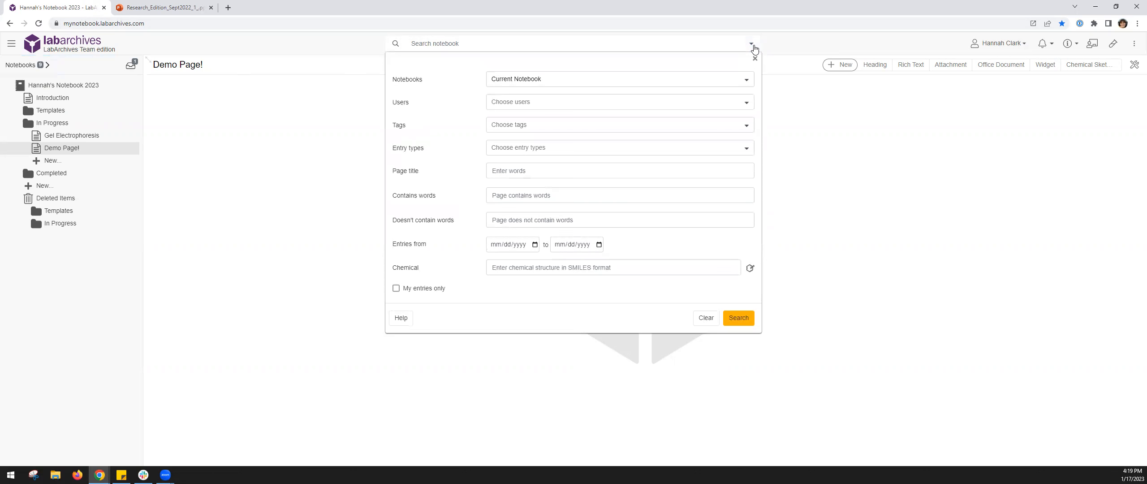
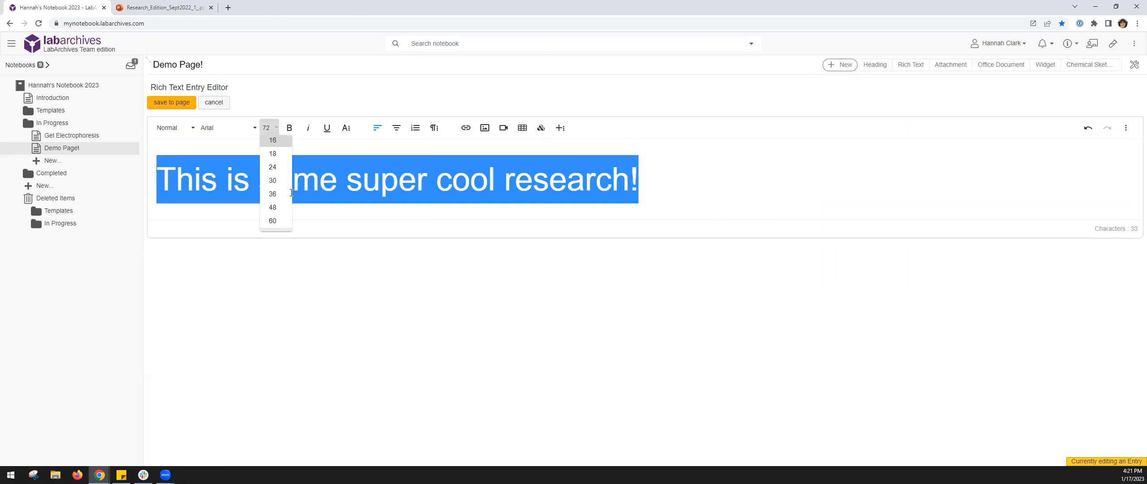
- Format the sentence "This is some super cool research!" as bold, orange and centred, and save the rich text entry to the page
left_click(289, 128)
left_click(344, 130)
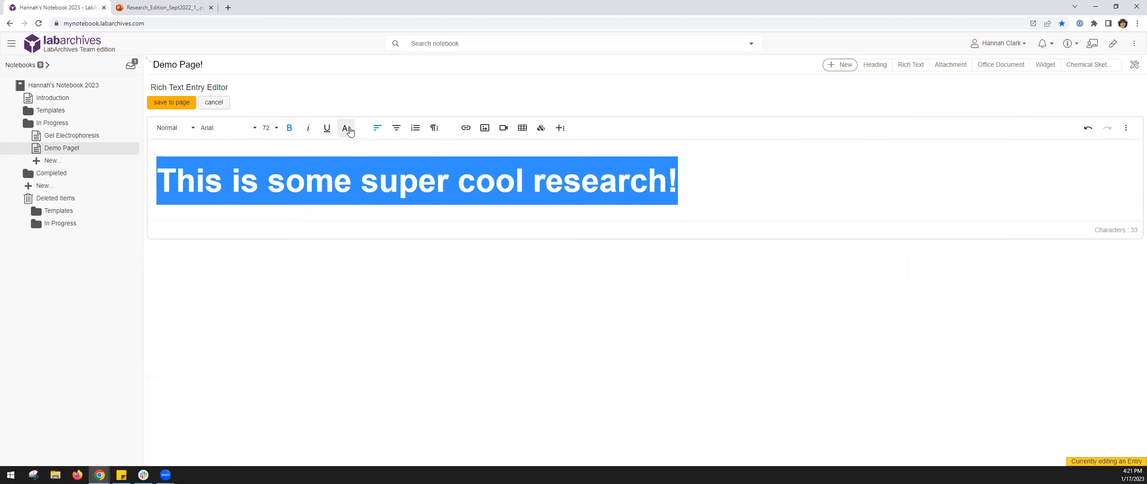
left_click(344, 150)
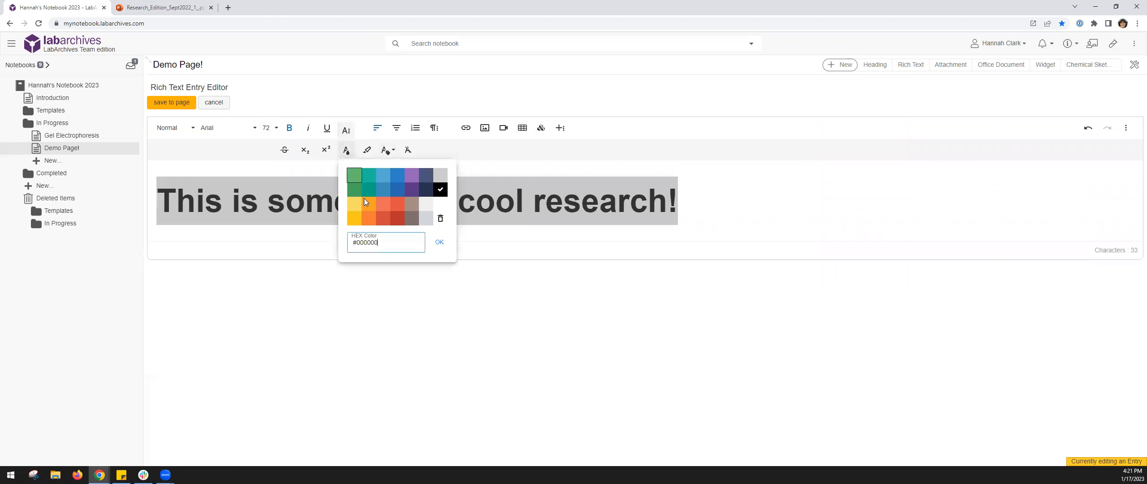
left_click(372, 203)
left_click(749, 173)
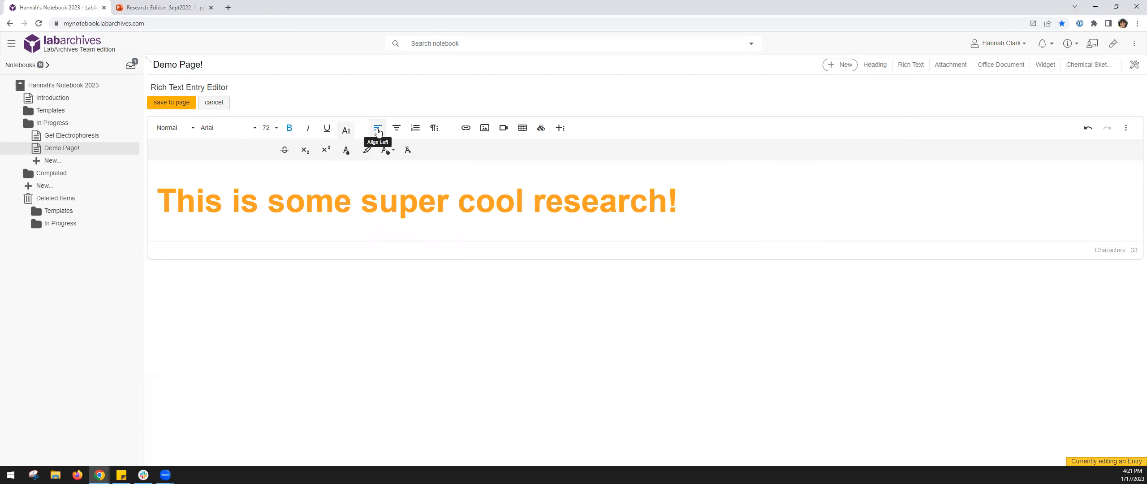
left_click(397, 128)
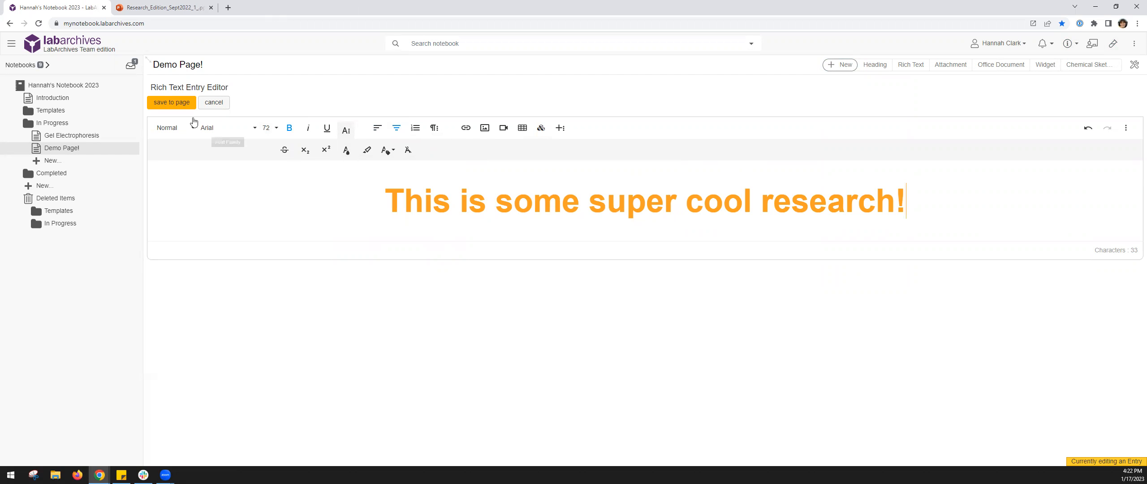
left_click(180, 104)
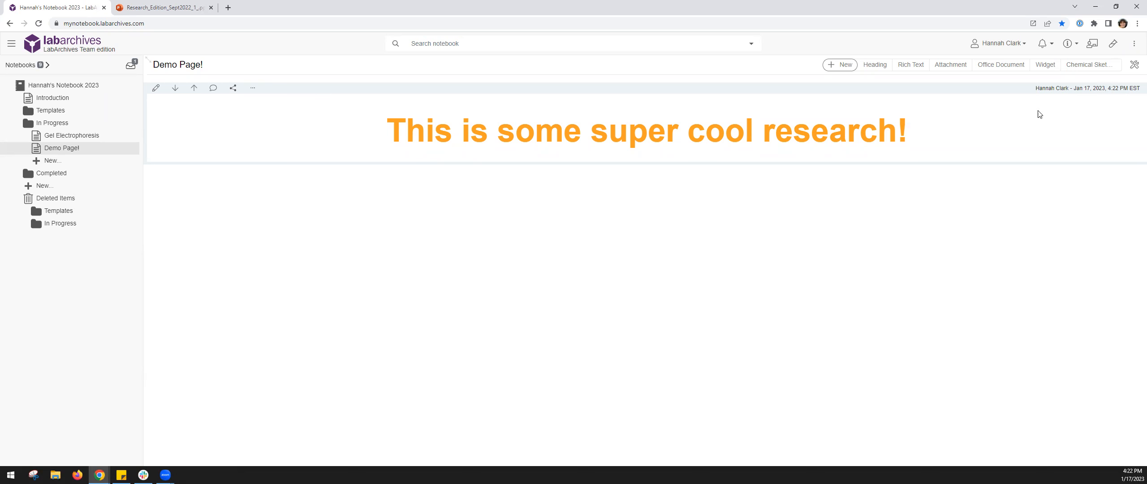
- Attach the files "12.11.22 HAC sample 198 Results.xlsx" and "Hyperthyroidism.png" below the rich text entry and save them to the page
left_click(848, 69)
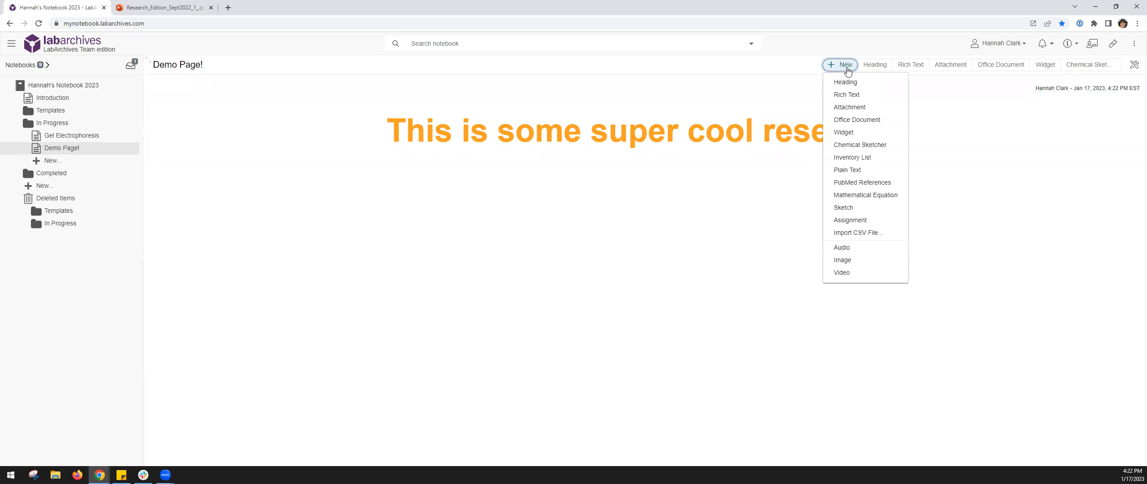
left_click(854, 108)
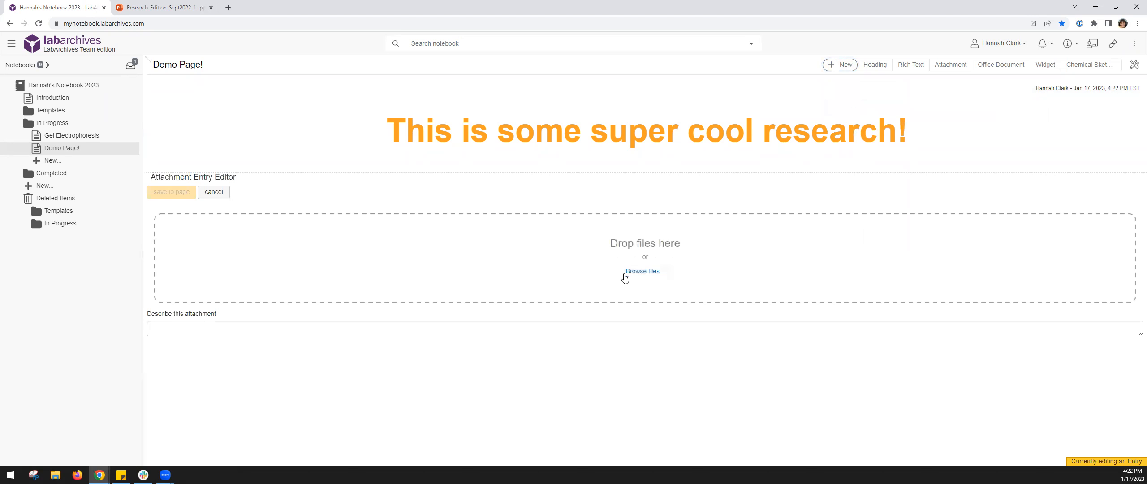
left_click(631, 274)
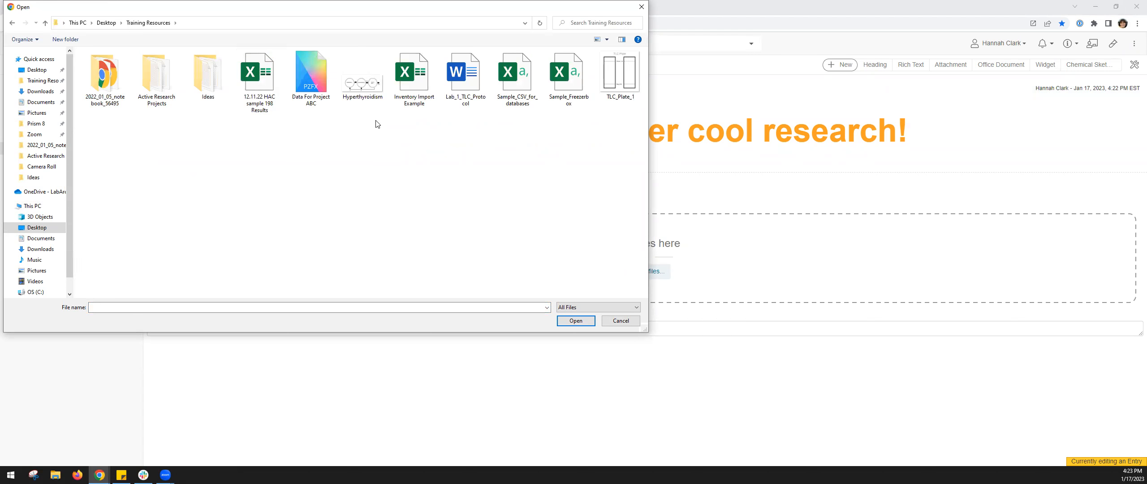
left_click(372, 99)
left_click(265, 90, "ctrl")
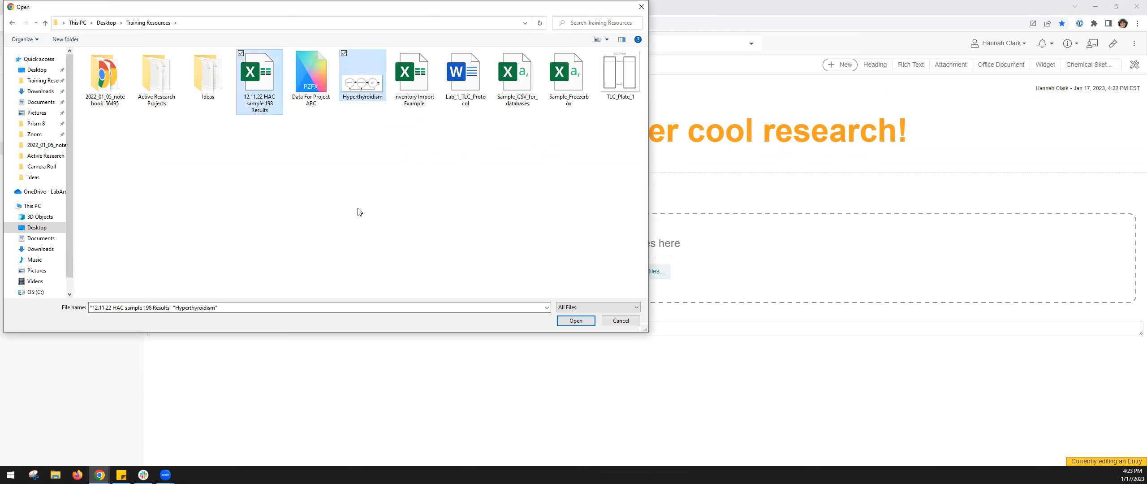
left_click(575, 321)
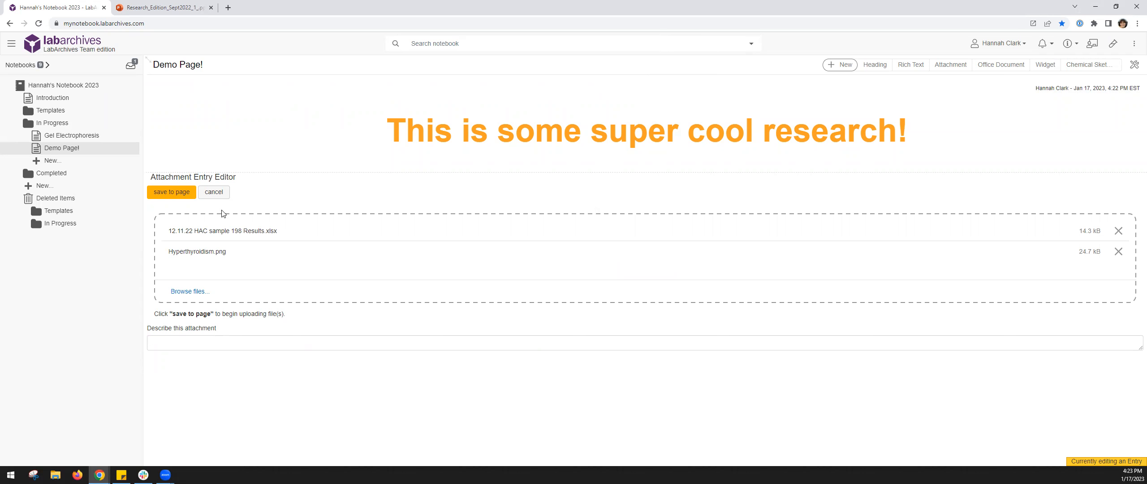
left_click_drag(169, 231, 256, 248)
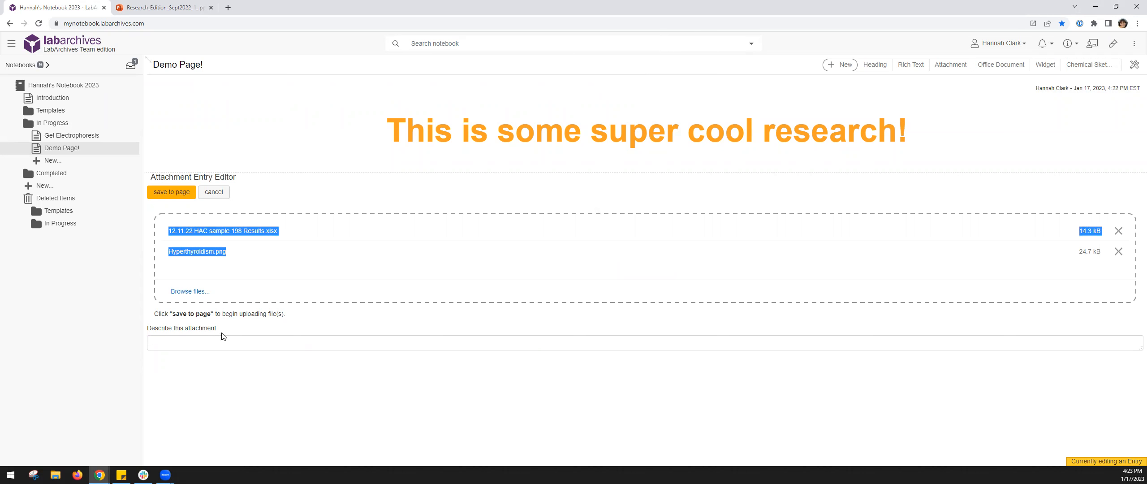
left_click(164, 348)
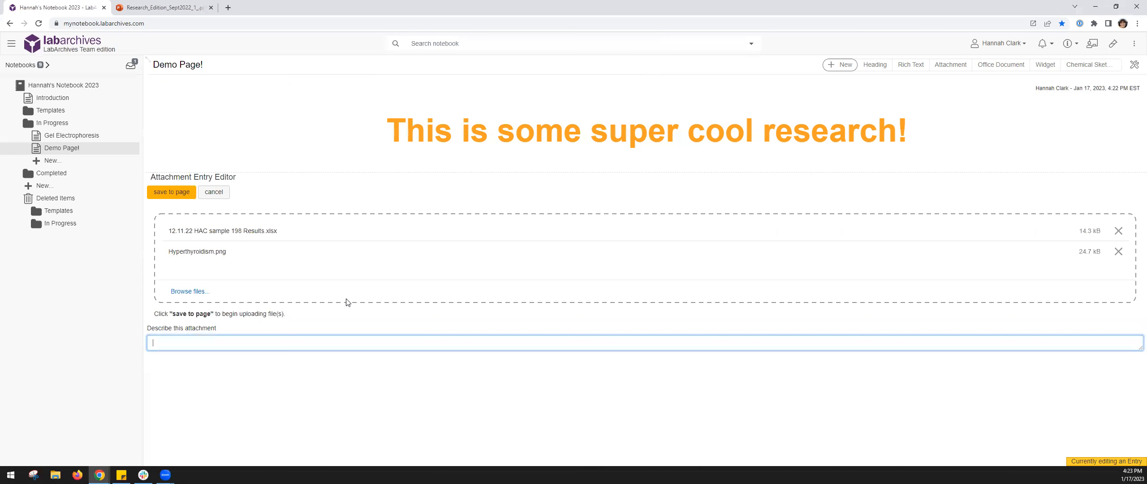
left_click(167, 192)
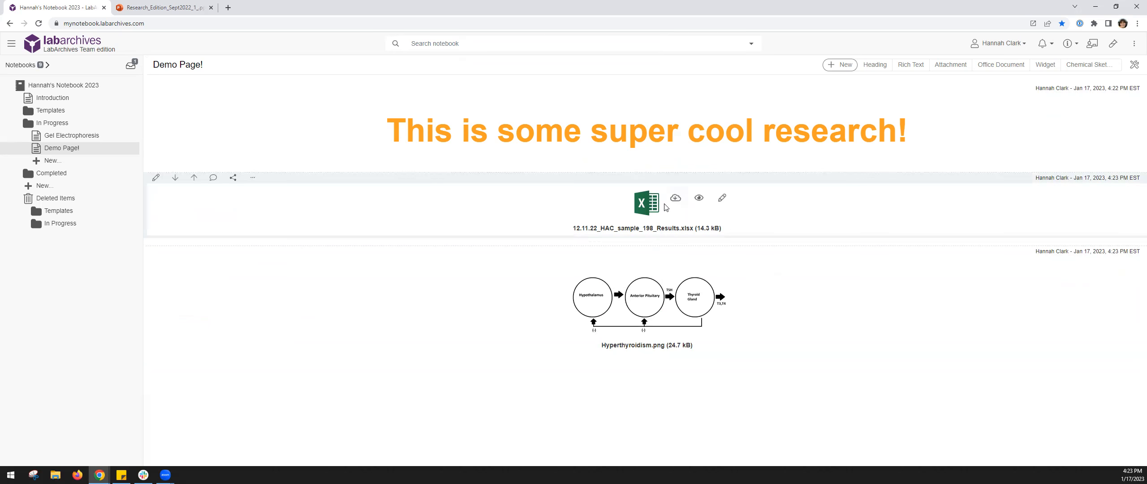
- Insert a heading "Final Results Below" between the Excel attachment and the Hyperthyroidism image, and save it to the page
mouse_move(523, 246)
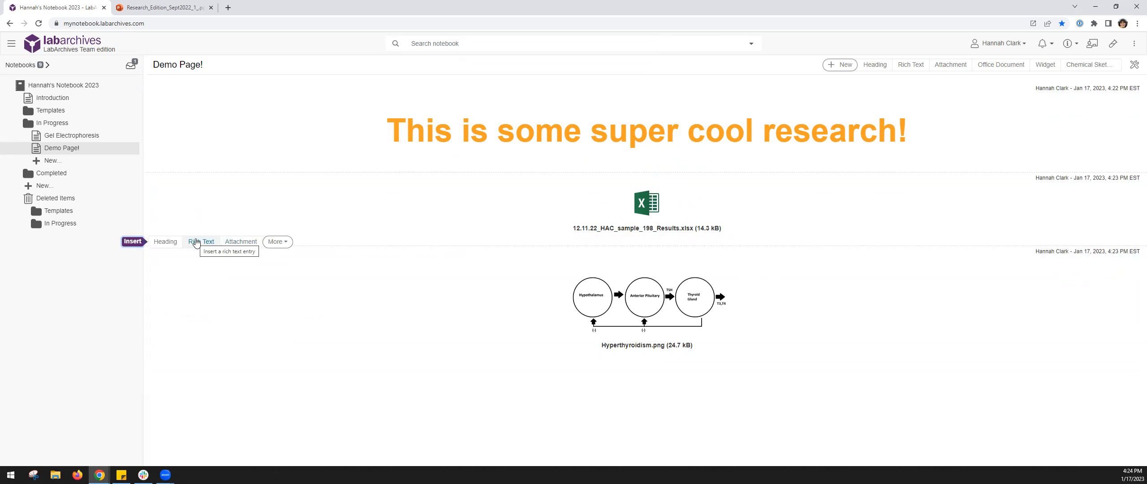
left_click(162, 244)
type("Final Resulte")
key("BackSpace")
type("s Below")
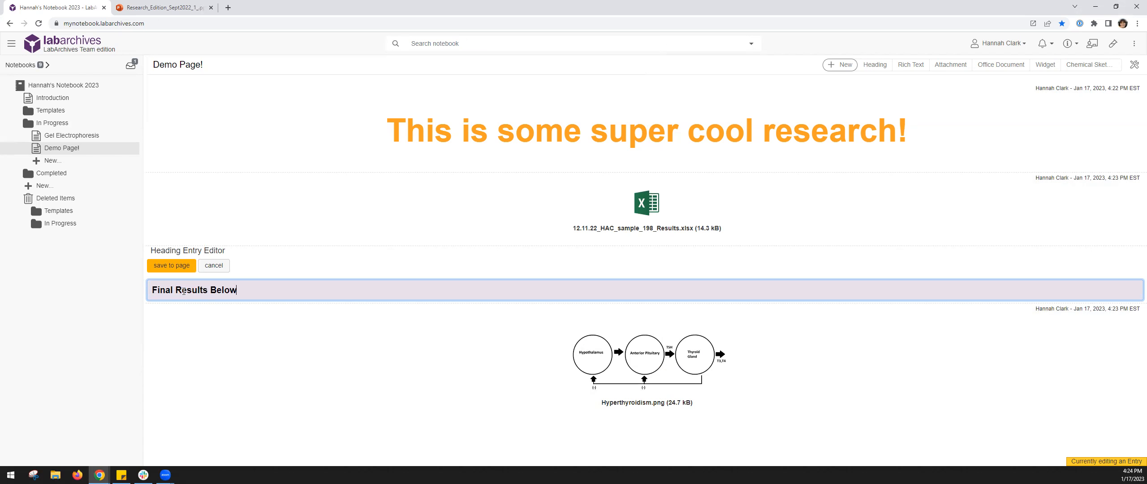
left_click(171, 266)
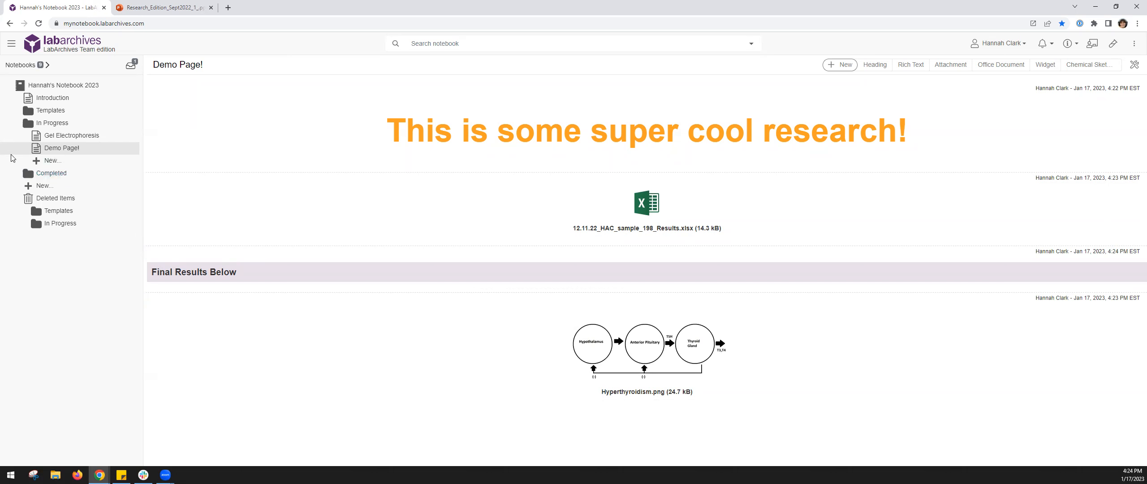
- View the Folder Monitor page in the Completed folder, the download options and the Microsoft Office Plugin page
left_click(45, 173)
left_click(65, 185)
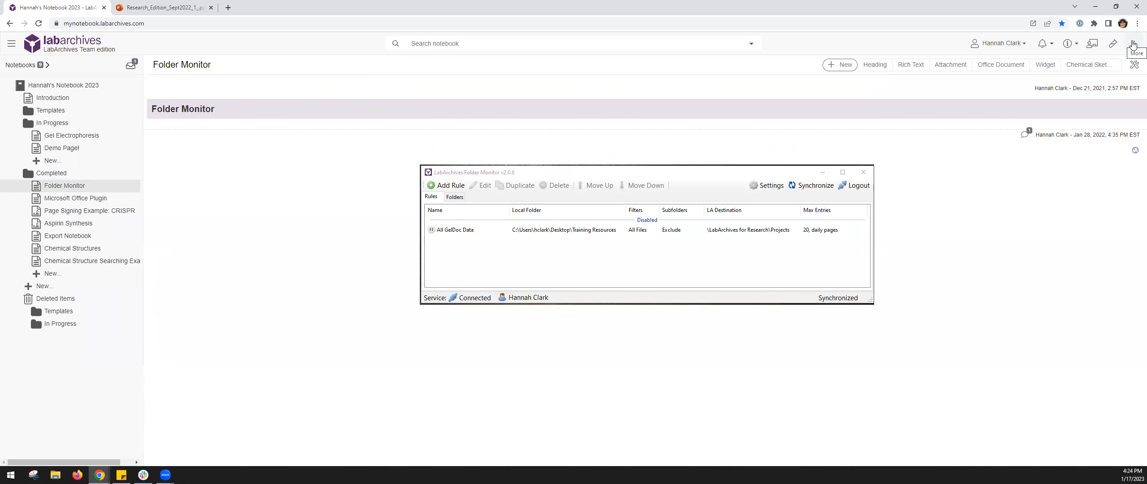
left_click(1134, 44)
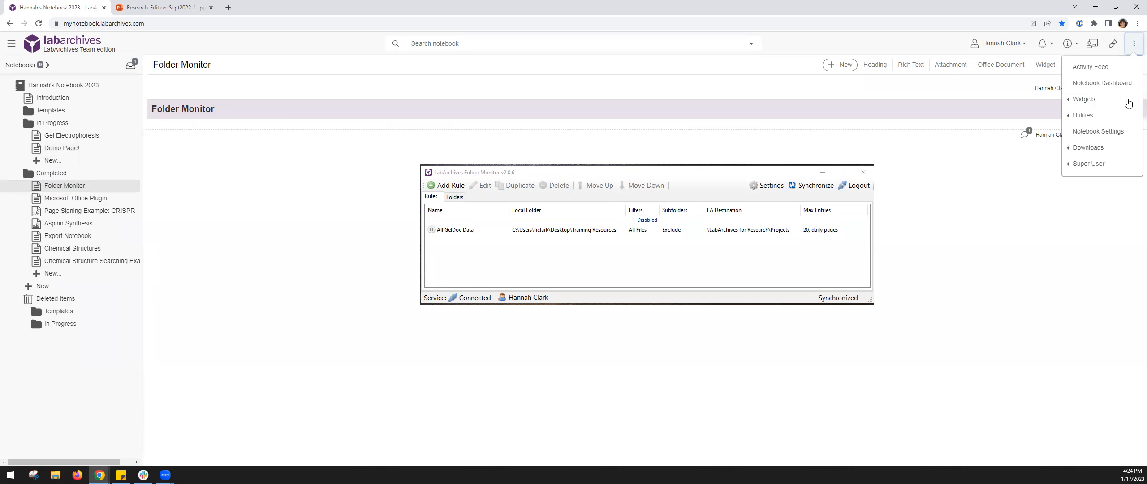
mouse_move(1102, 150)
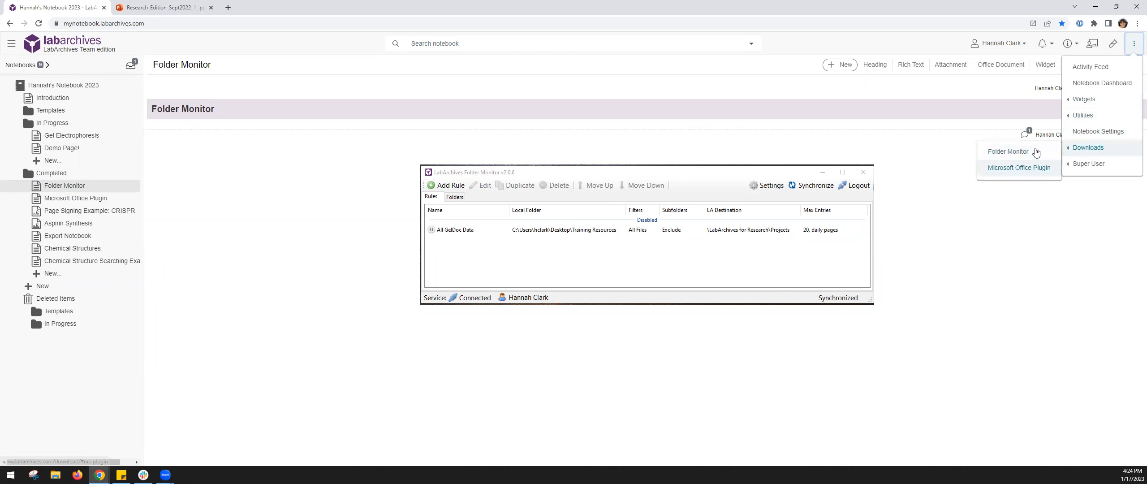
left_click(986, 252)
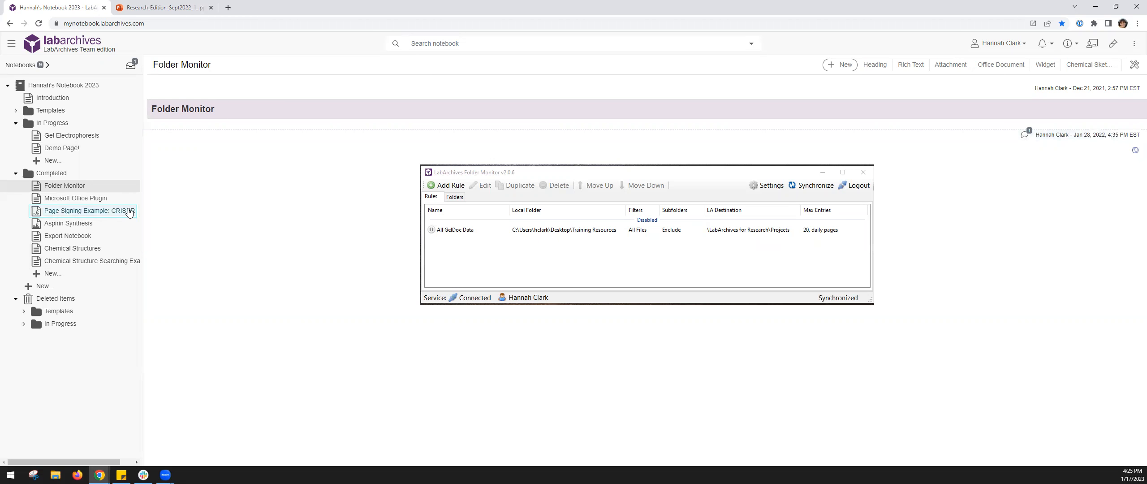
left_click(108, 202)
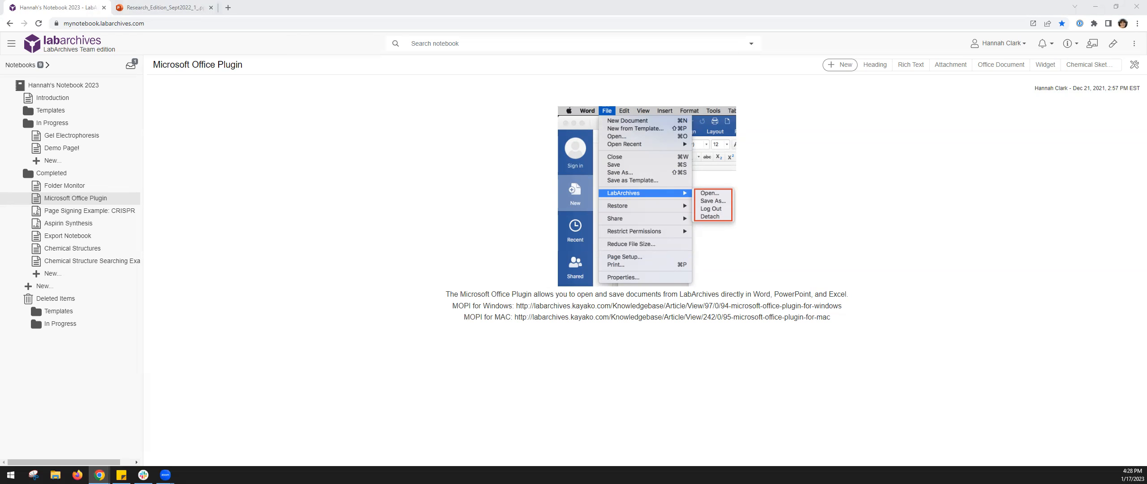
- Return to Demo Page! and highlight the Excel attachment's timestamp and the date in its file name
left_click(61, 150)
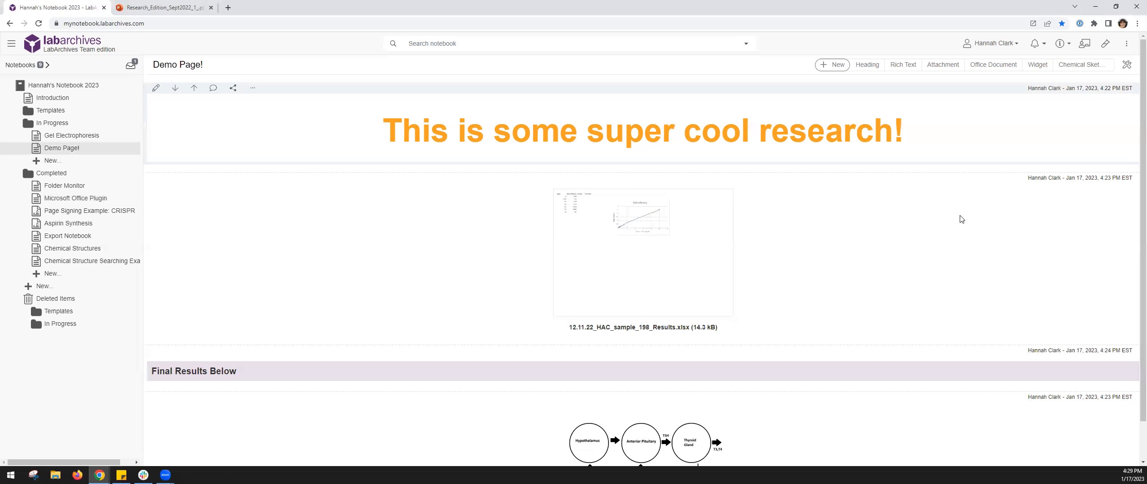
mouse_move(687, 246)
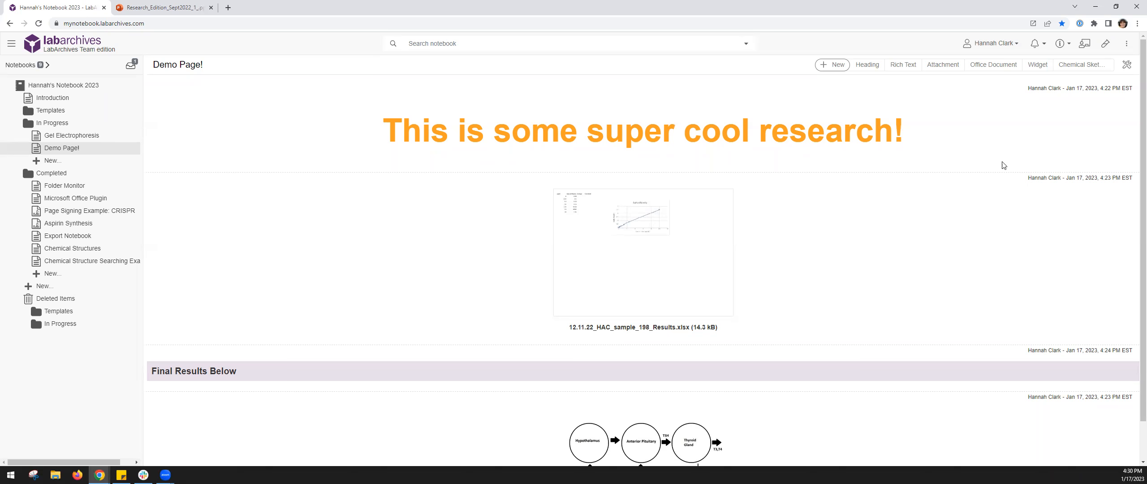
left_click_drag(1024, 178, 1131, 177)
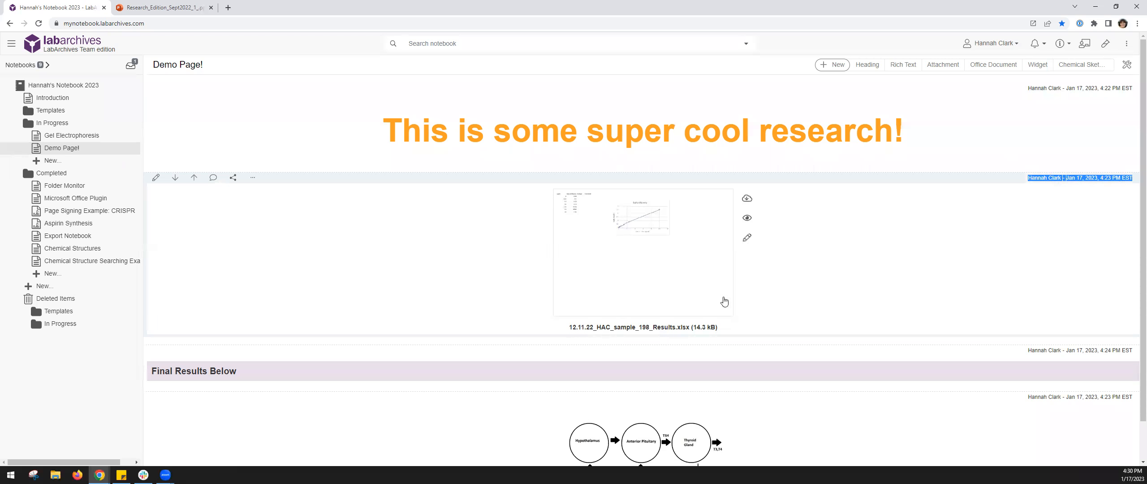
left_click_drag(568, 327, 593, 328)
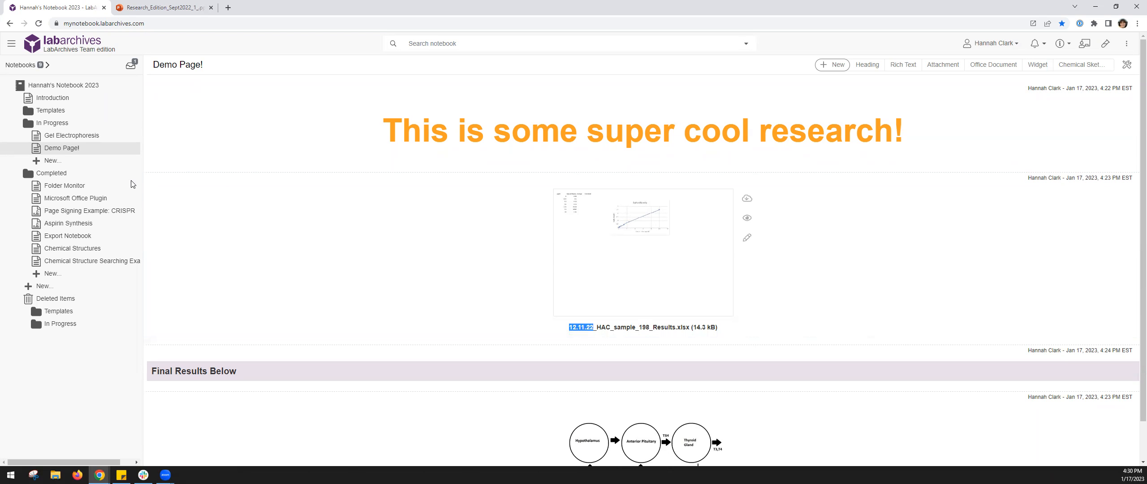
- Describe the Excel attachment as "File created on December 11 and uploaded on Jan 17th due to vacation" and save it to the page
left_click(156, 177)
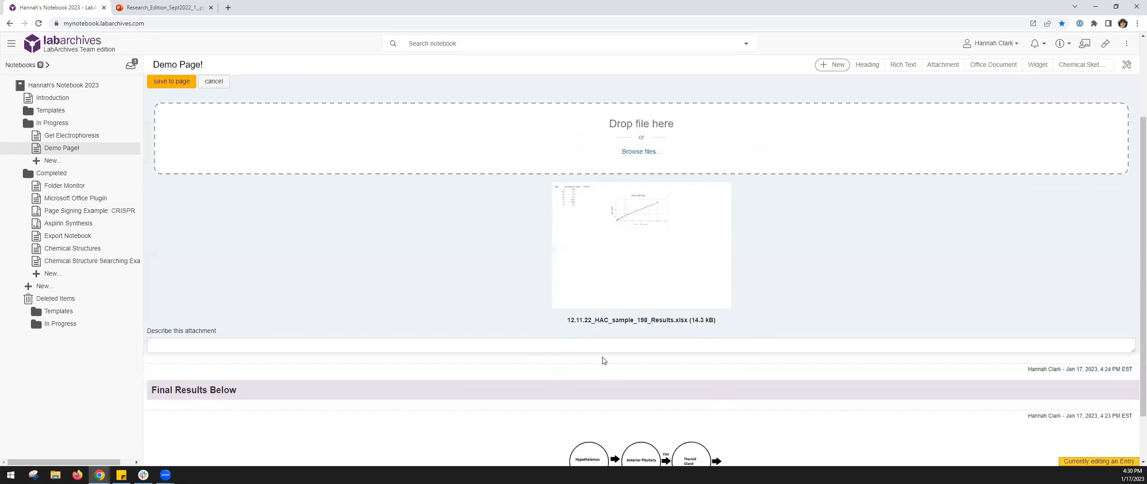
type("File crea")
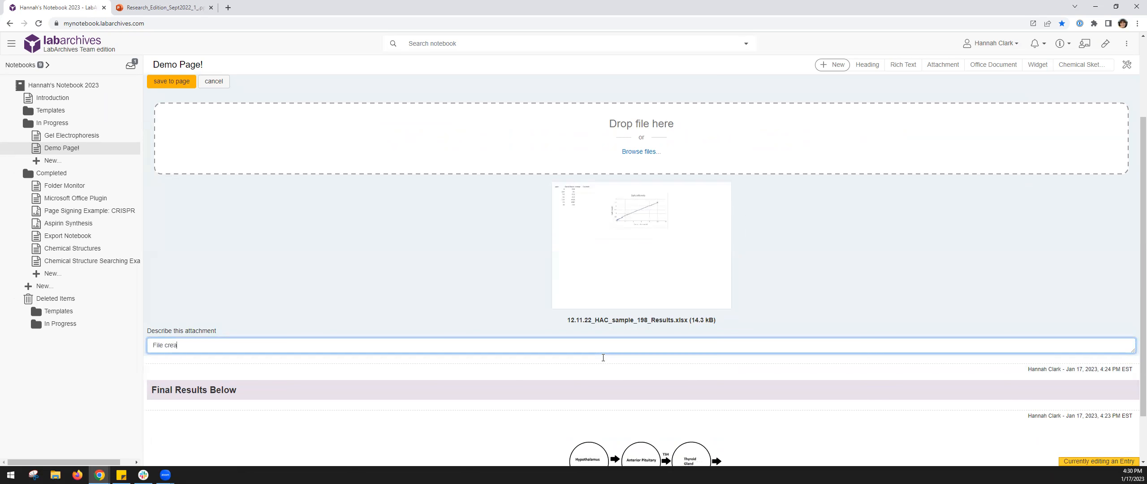
type("ted on December 11 and uplaoded")
key("BackSpace")
key("BackSpace")
key("BackSpace")
key("BackSpace")
key("BackSpace")
key("BackSpace")
type("oaded on Jan 17tyh du")
key("BackSpace")
key("BackSpace")
key("BackSpace")
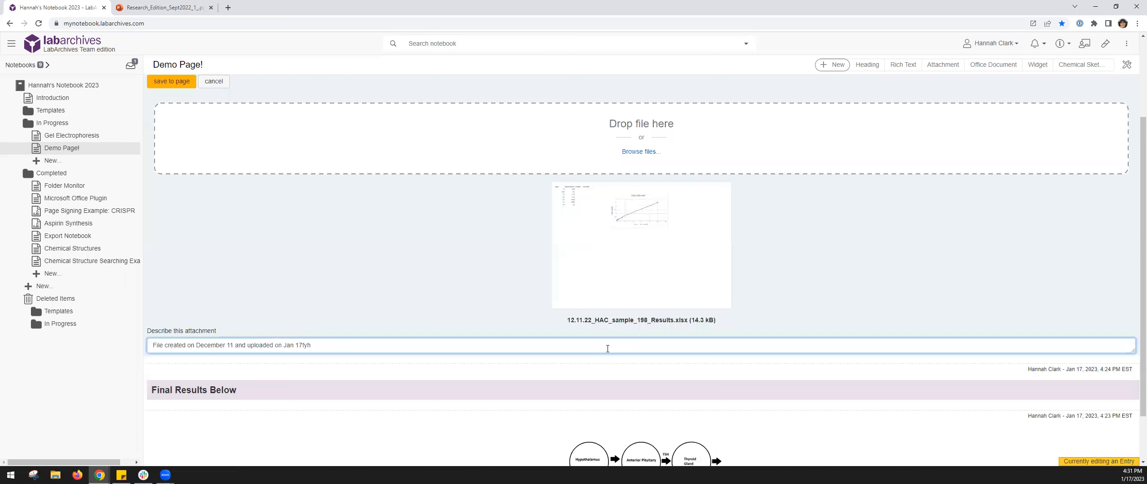
type("h due to vacation")
left_click(179, 81)
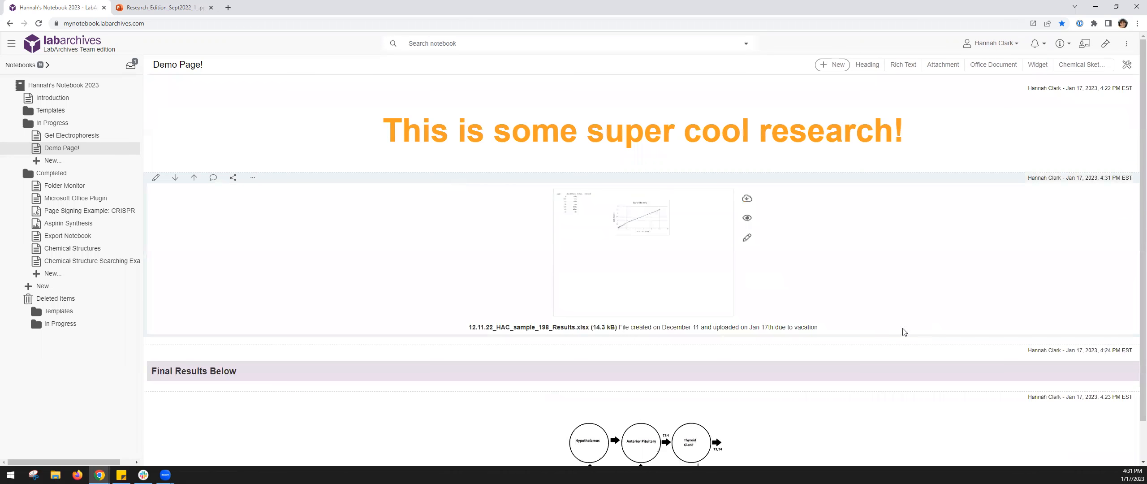
left_click_drag(819, 327, 621, 334)
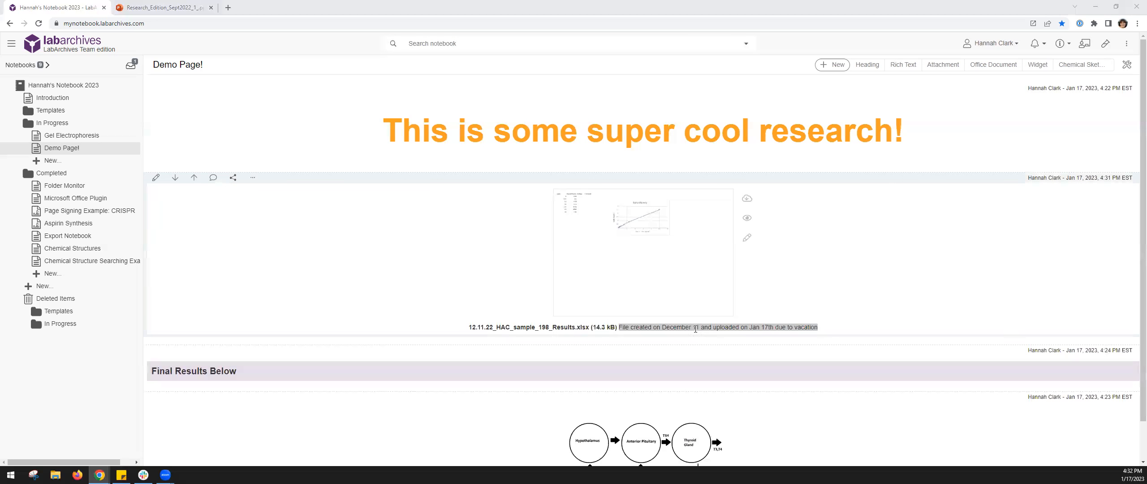
left_click(451, 230)
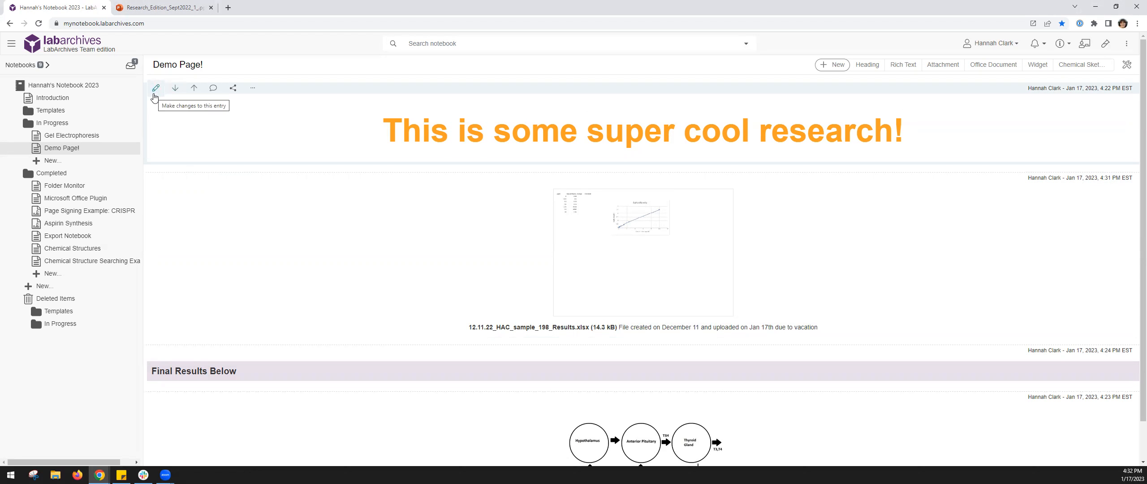
- Add a comment to the rich text entry that mentions a notebook colleague and reads "Hey Can you work on this later today?"
left_click(217, 94)
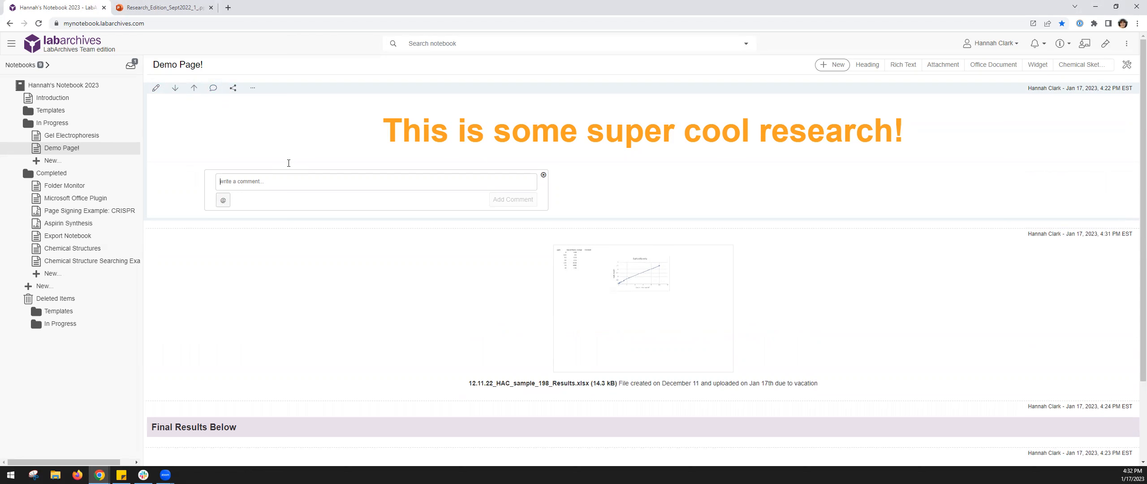
type("@J")
key("Return")
type("Hey Can you work on this later today?")
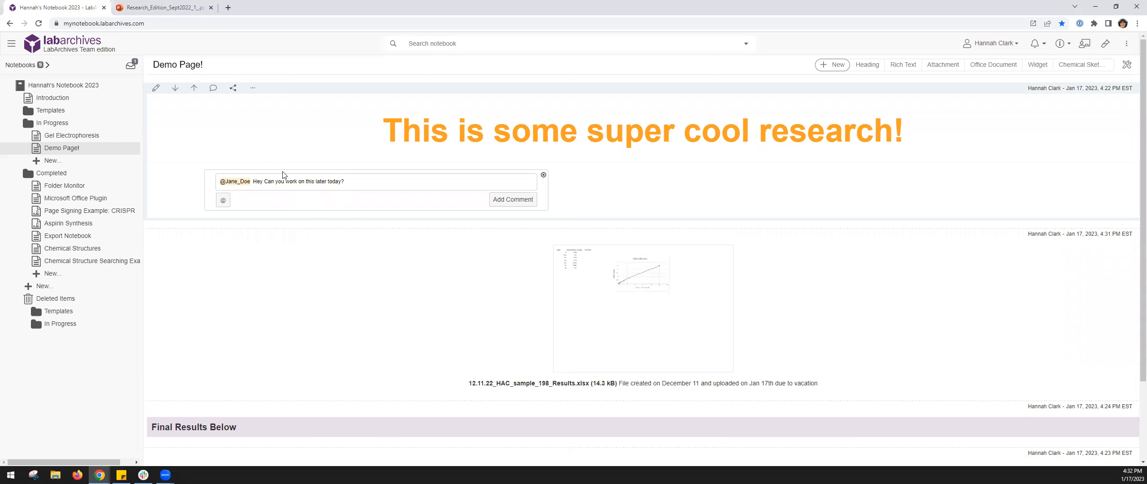
left_click(512, 200)
left_click(564, 282)
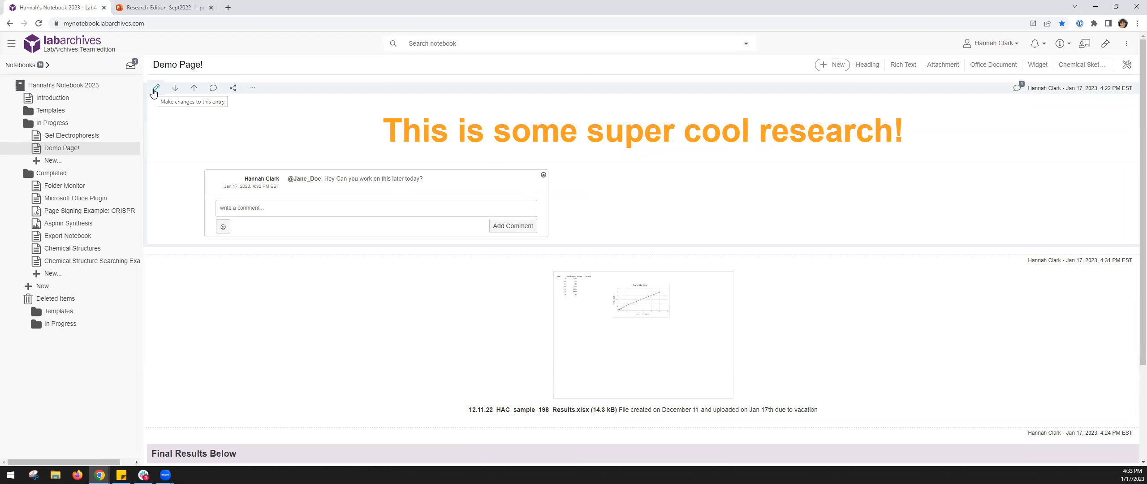
- Open the "This is some super cool research!" entry for editing and save it to the page again
left_click(154, 89)
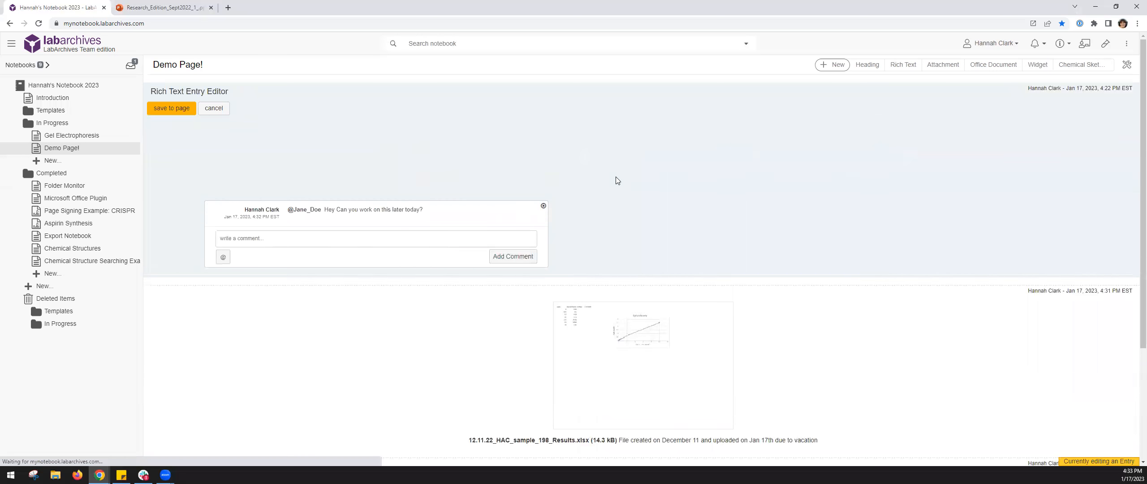
left_click(913, 177)
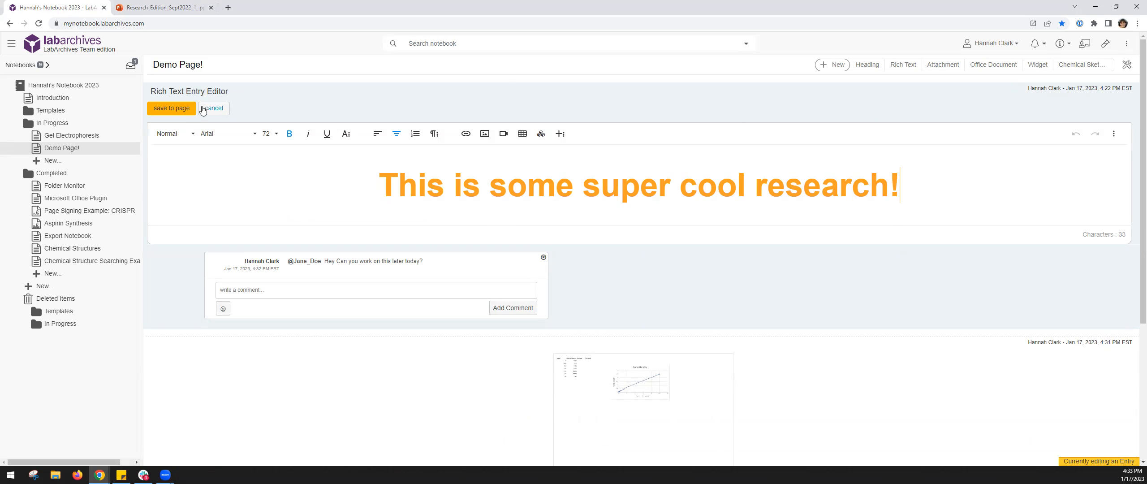
left_click(185, 110)
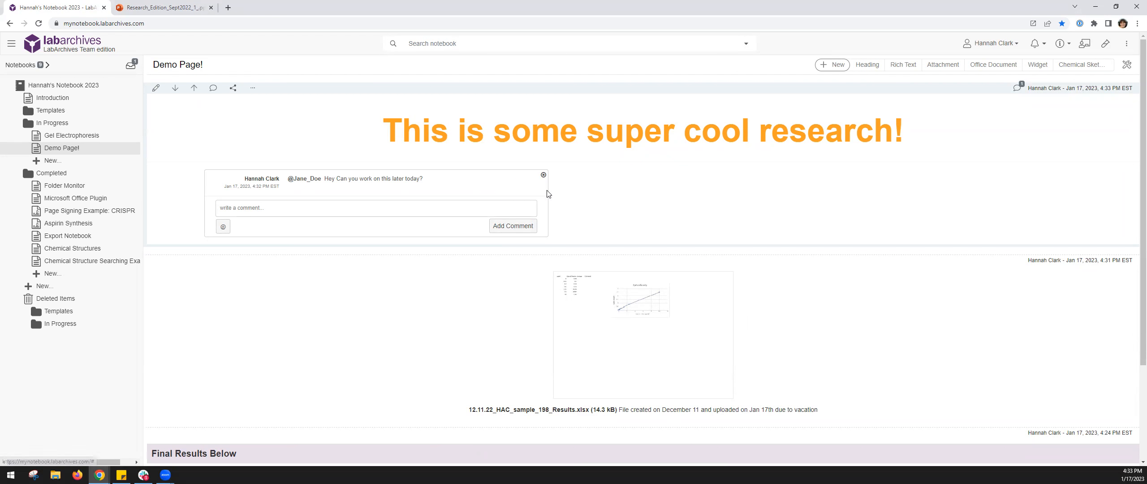
- Show the notification categories and highlight the Excel attachment's description and timestamp
left_click(1037, 44)
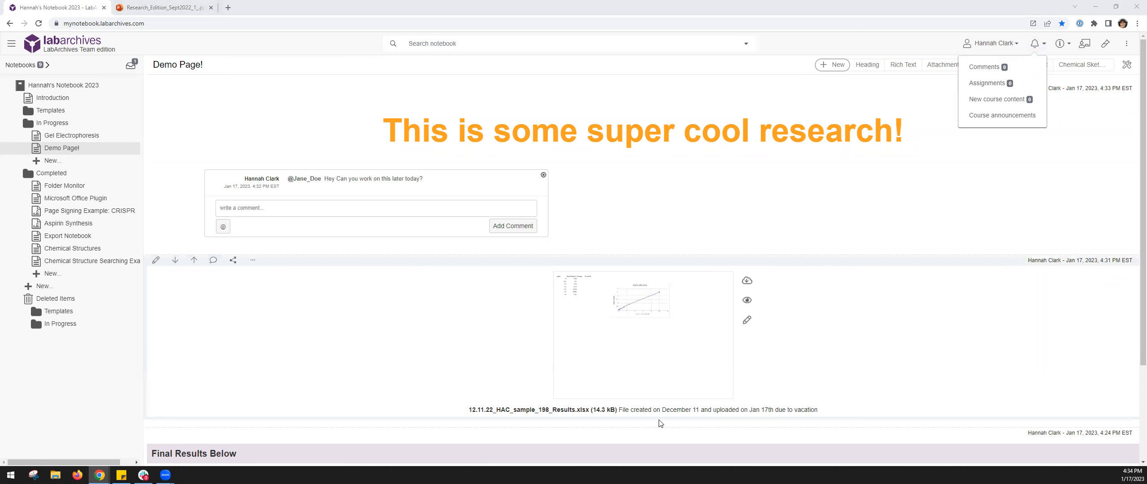
left_click_drag(620, 409, 811, 409)
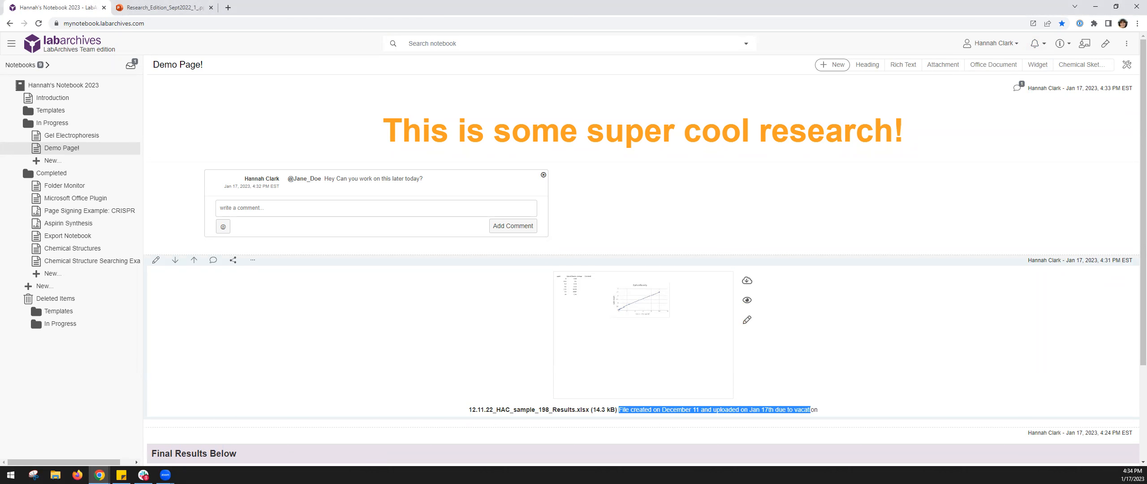
left_click_drag(1028, 260, 1134, 261)
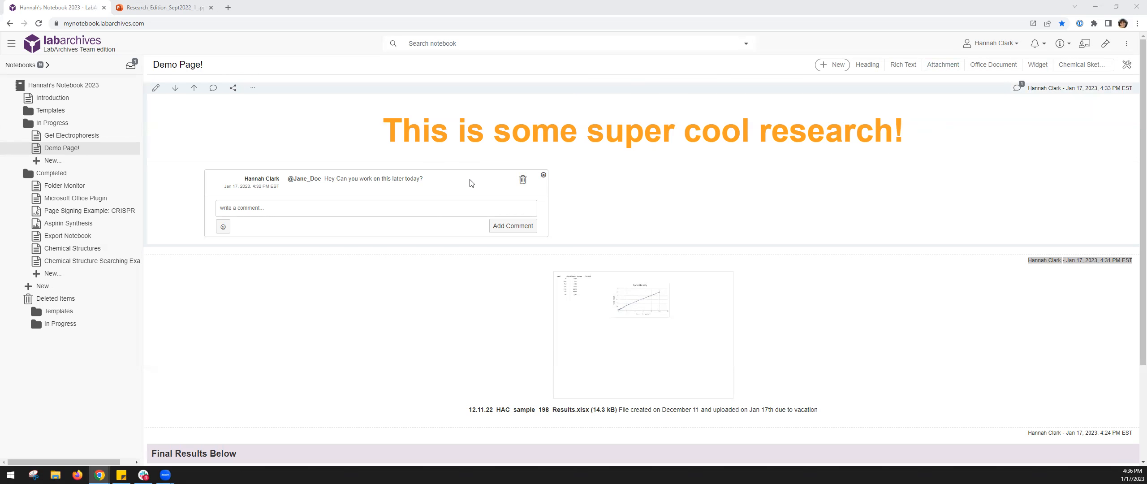
- Review the current notebook's activity feed with all activity types included, and return to Demo Page!
left_click(1035, 44)
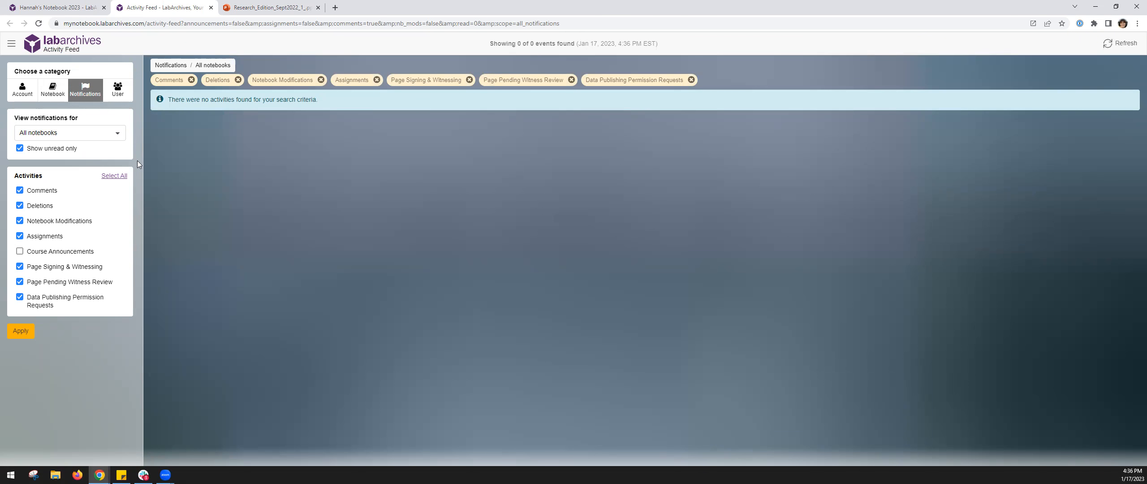
left_click(61, 92)
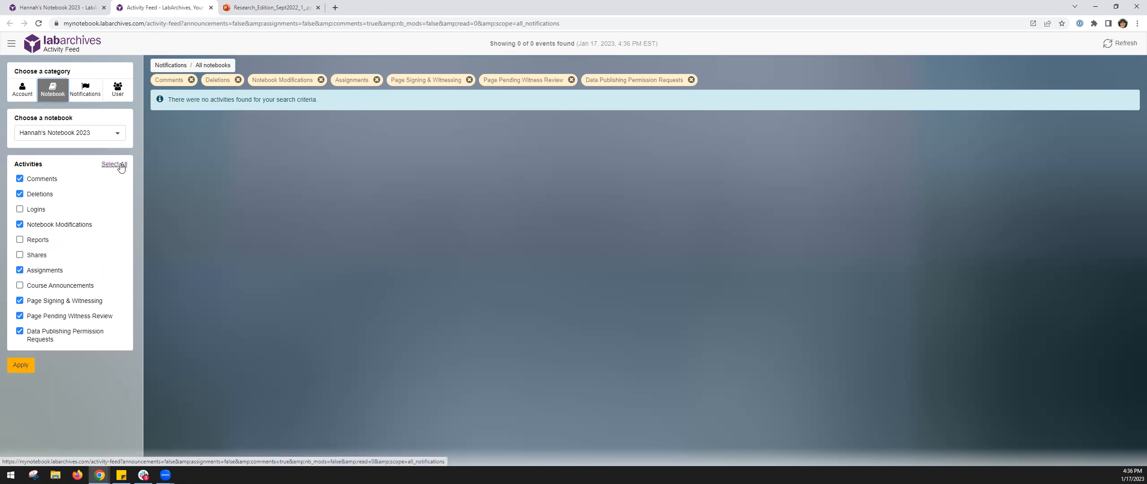
left_click(120, 165)
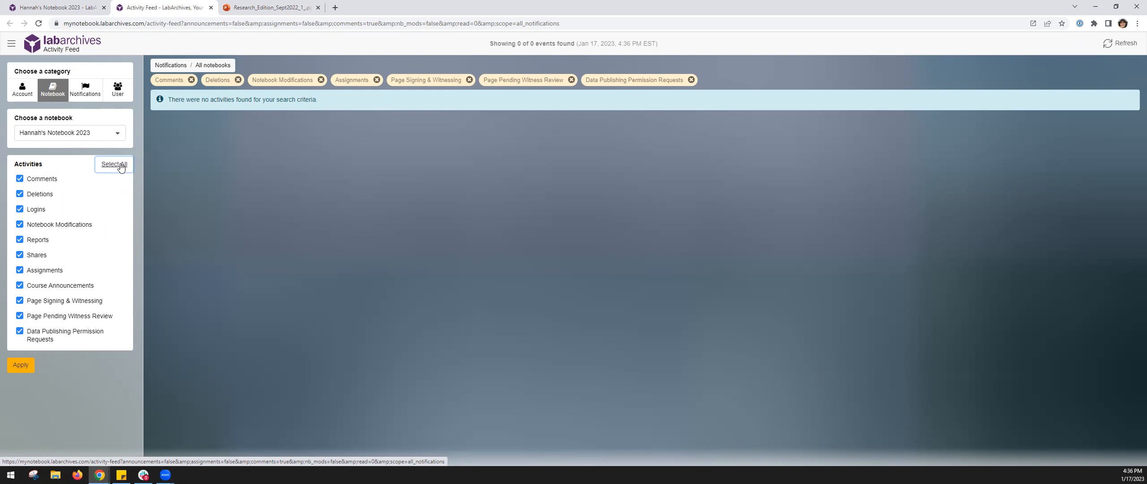
left_click(25, 365)
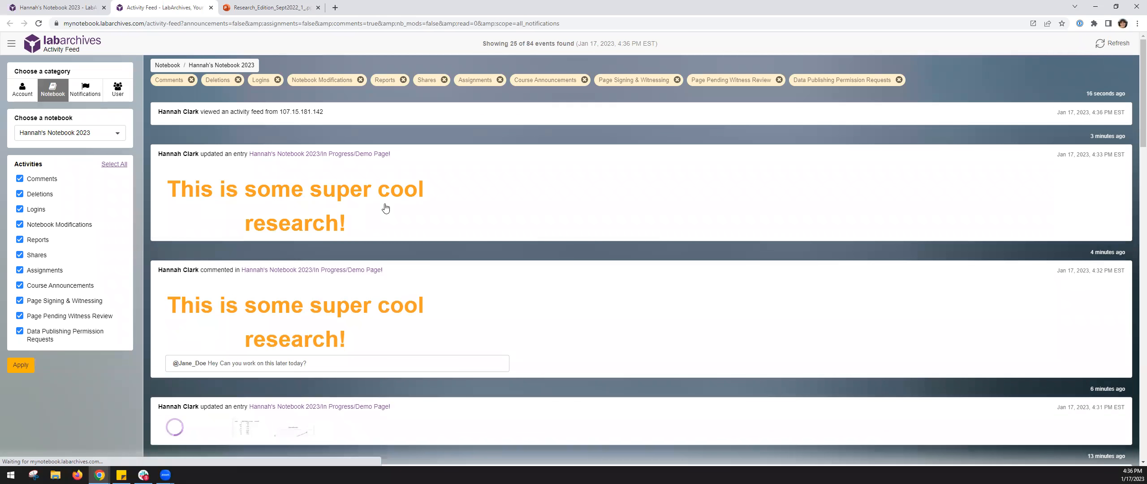
scroll(385, 208, "down", 4)
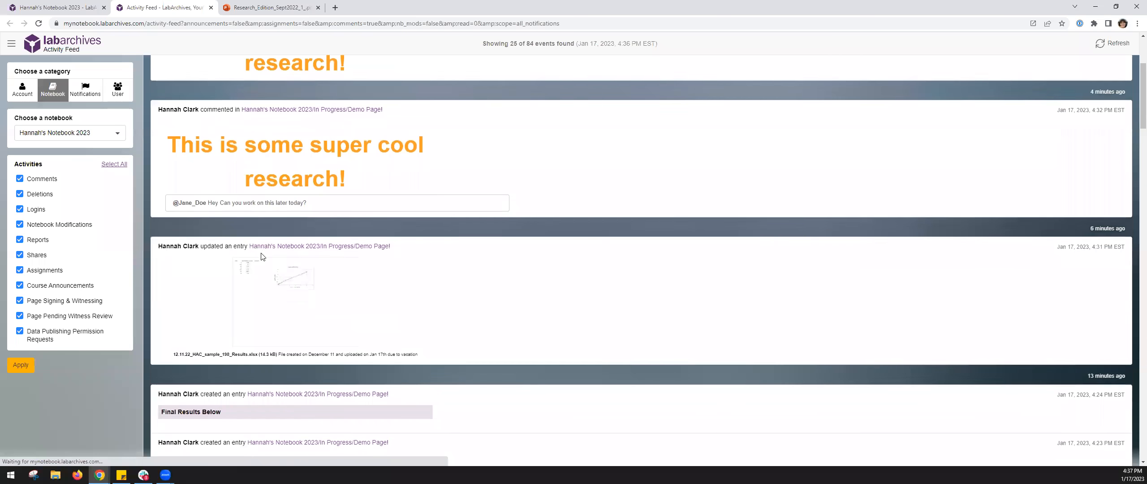
scroll(278, 257, "down", 1)
scroll(341, 277, "down", 1)
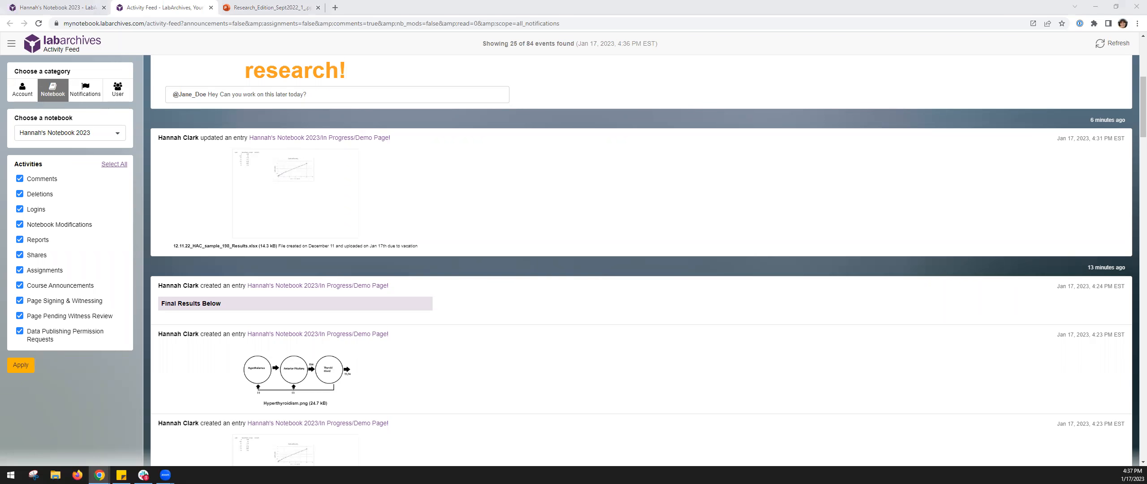
left_click(211, 9)
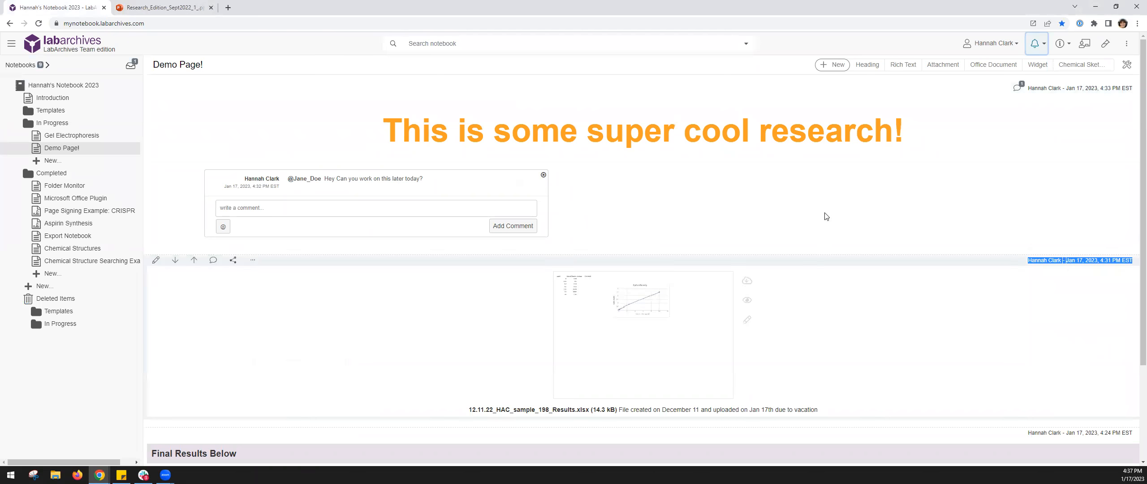
- Examine the rich text entry's link options for notebook pages and web addresses, and close them without adding a link
left_click(650, 161)
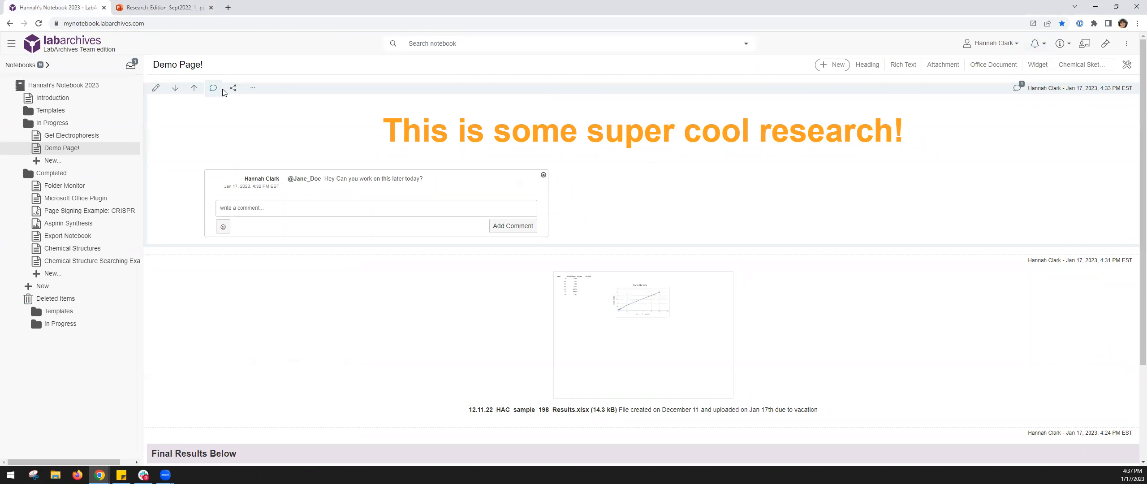
left_click(251, 93)
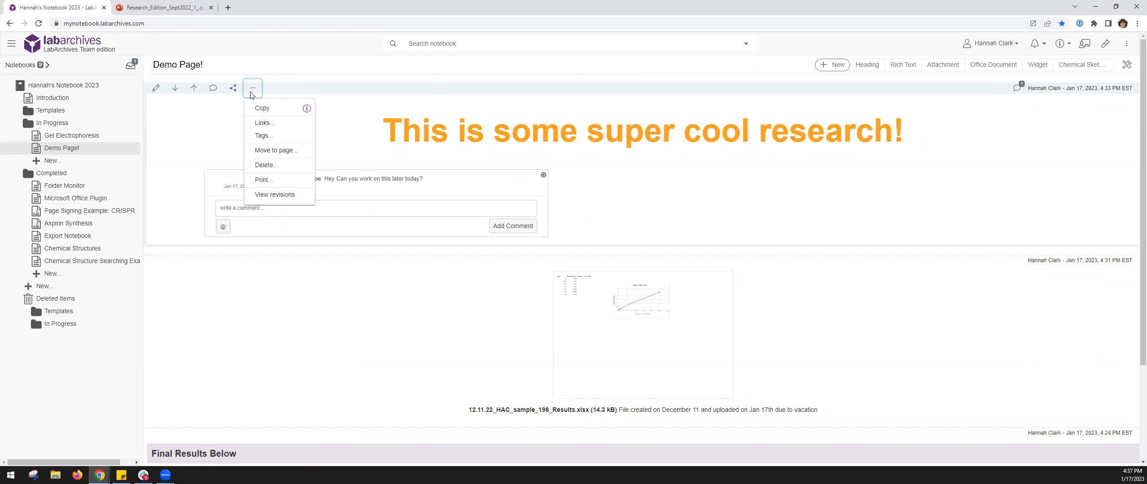
left_click(292, 125)
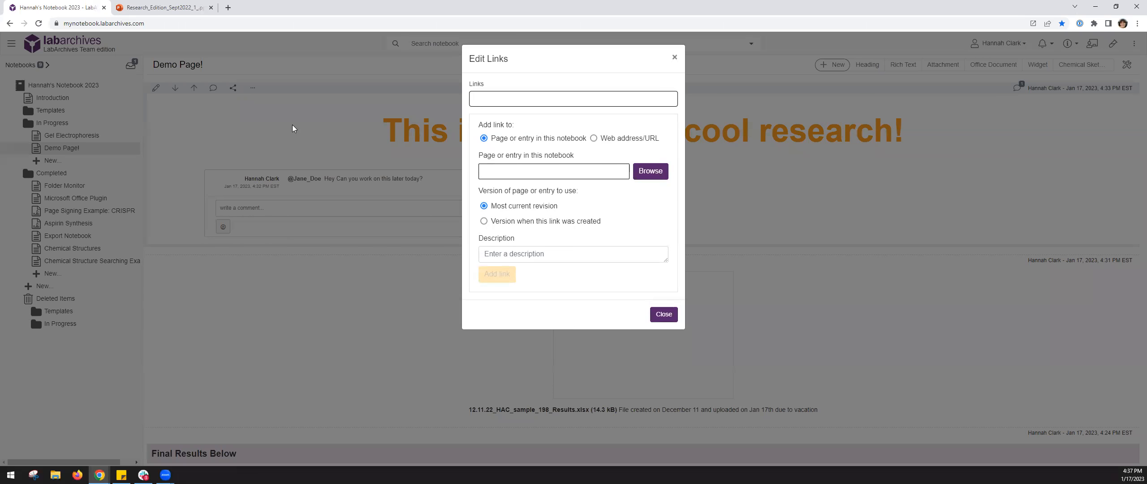
left_click(658, 139)
left_click(561, 140)
left_click(675, 57)
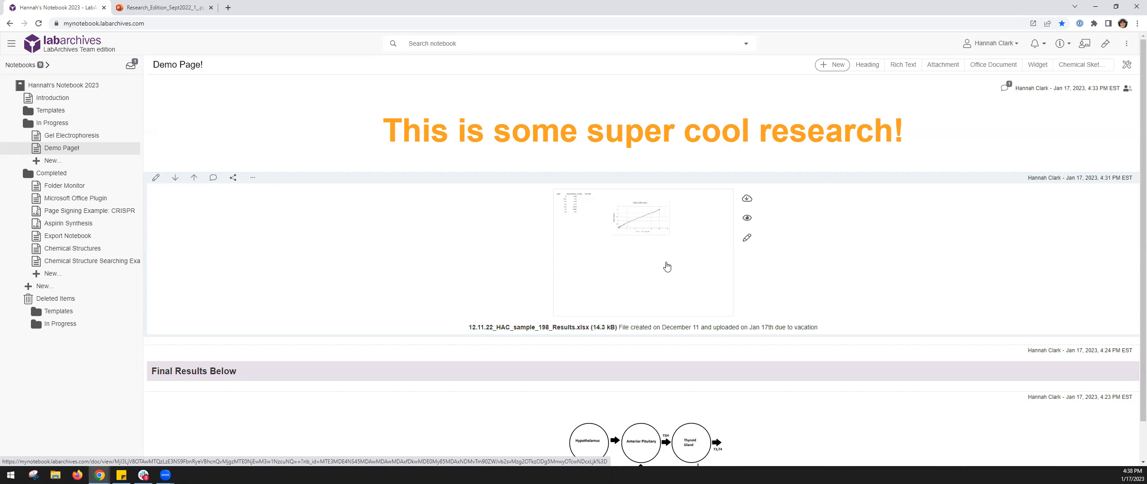
- Tag the "This is some super cool research!" entry with the existing tag crispr and save the tags
left_click(254, 88)
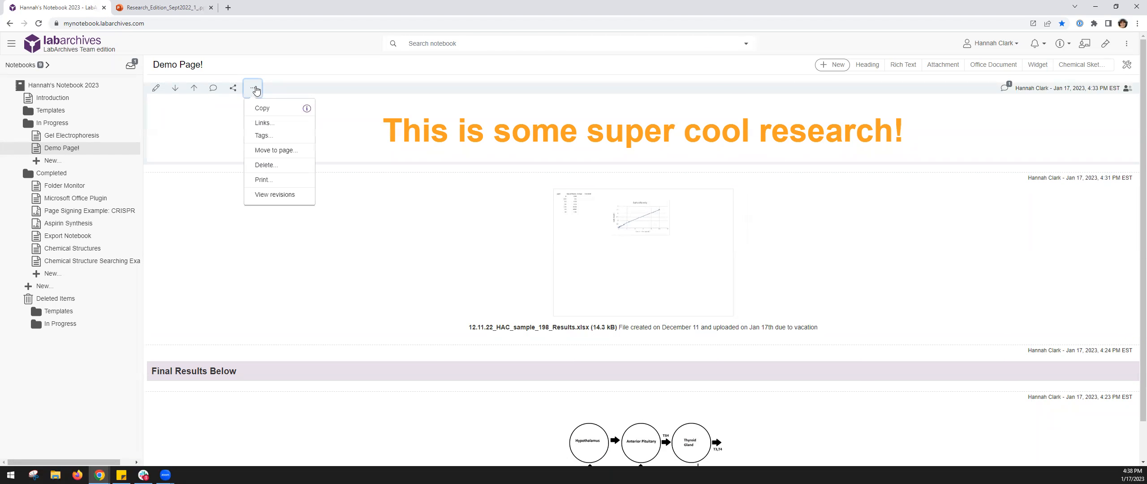
left_click(269, 140)
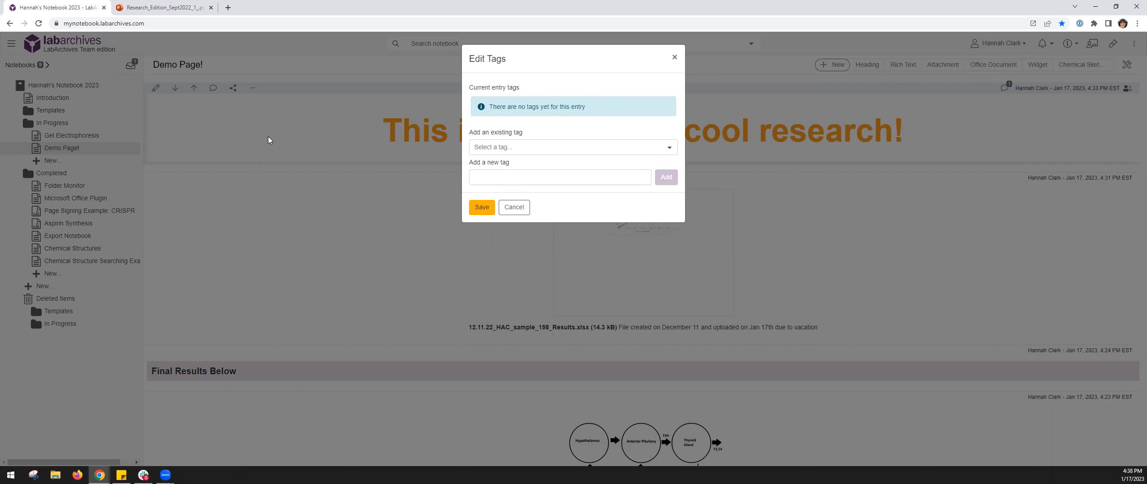
left_click(505, 147)
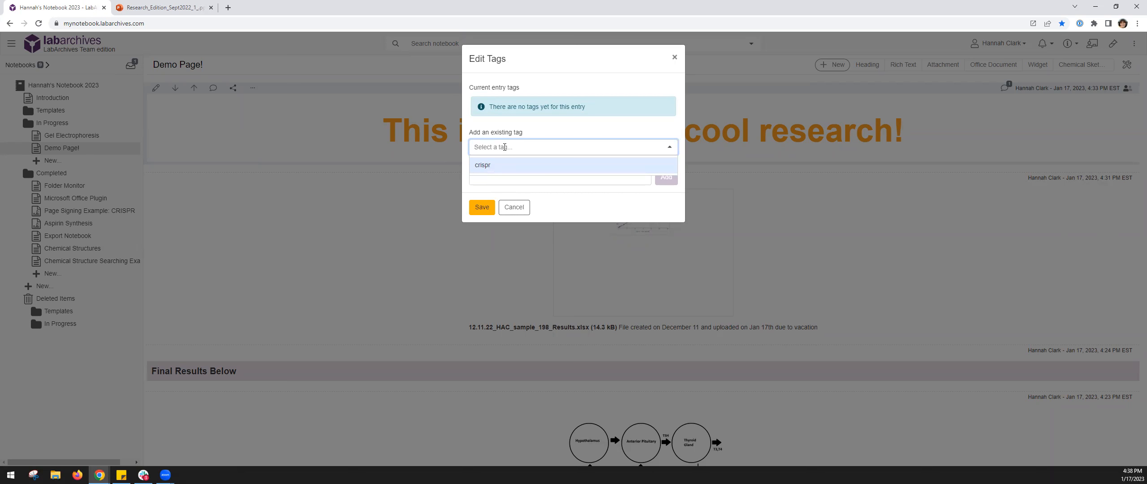
left_click(489, 166)
left_click(509, 169)
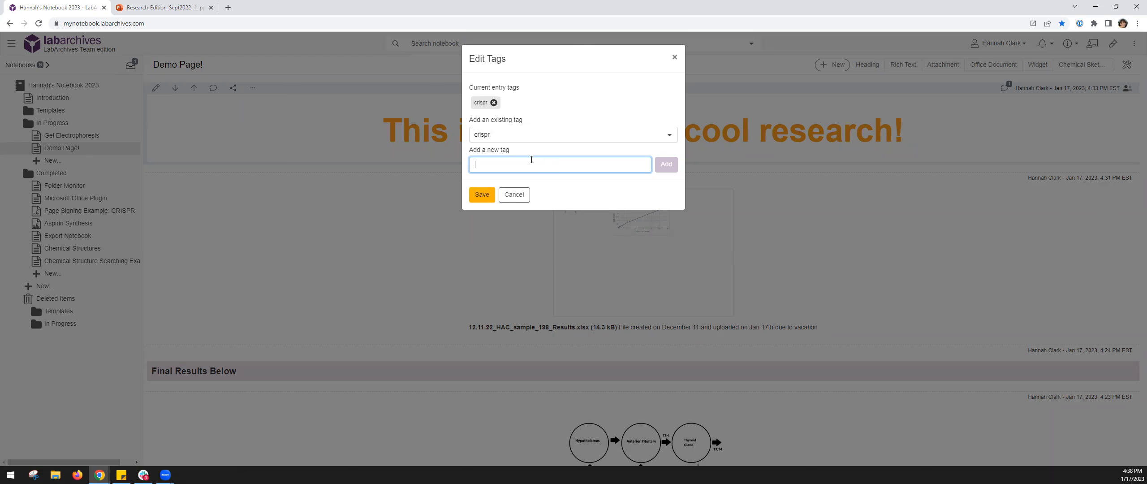
left_click(481, 197)
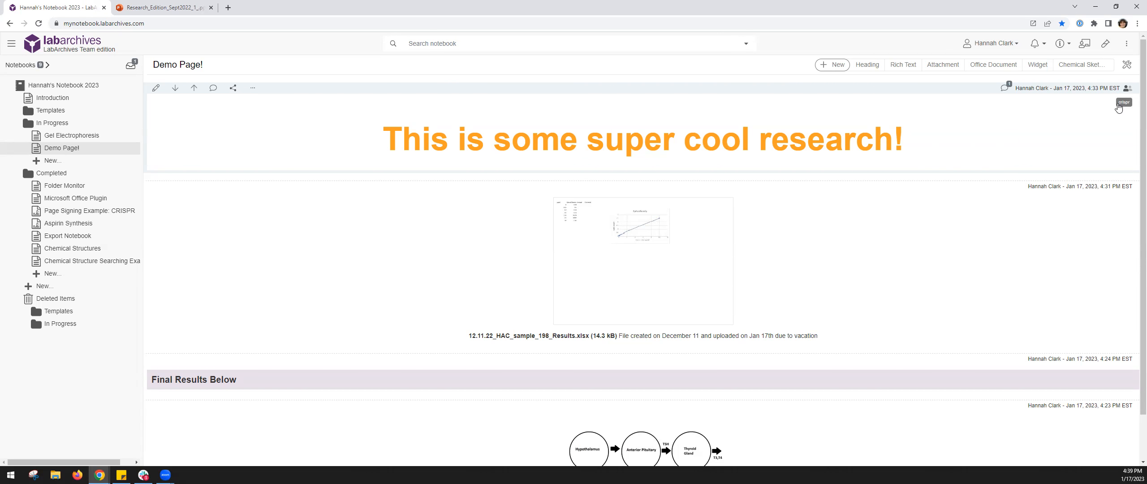
- List the notebook entries that share the crispr tag and return to Demo Page!
left_click(1119, 103)
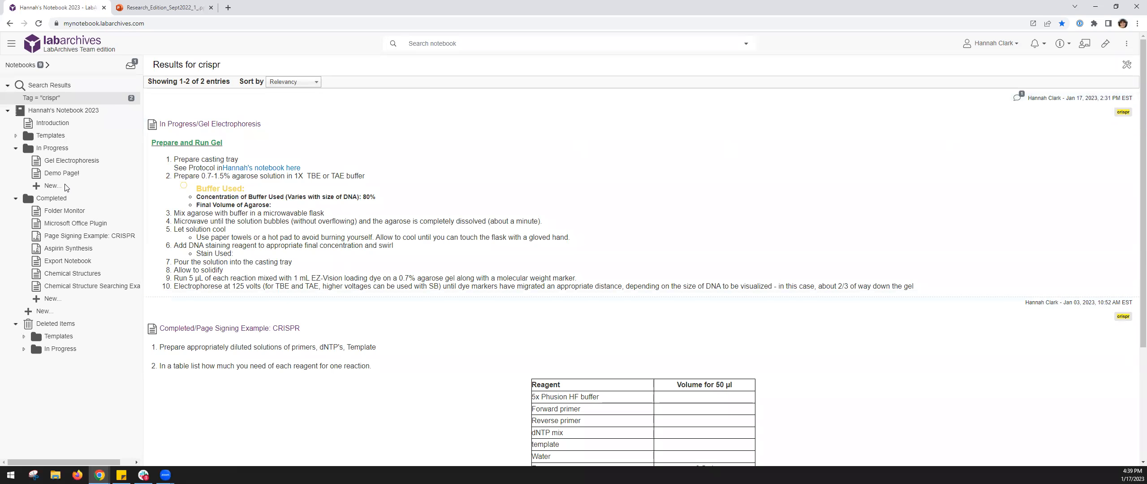
left_click(117, 173)
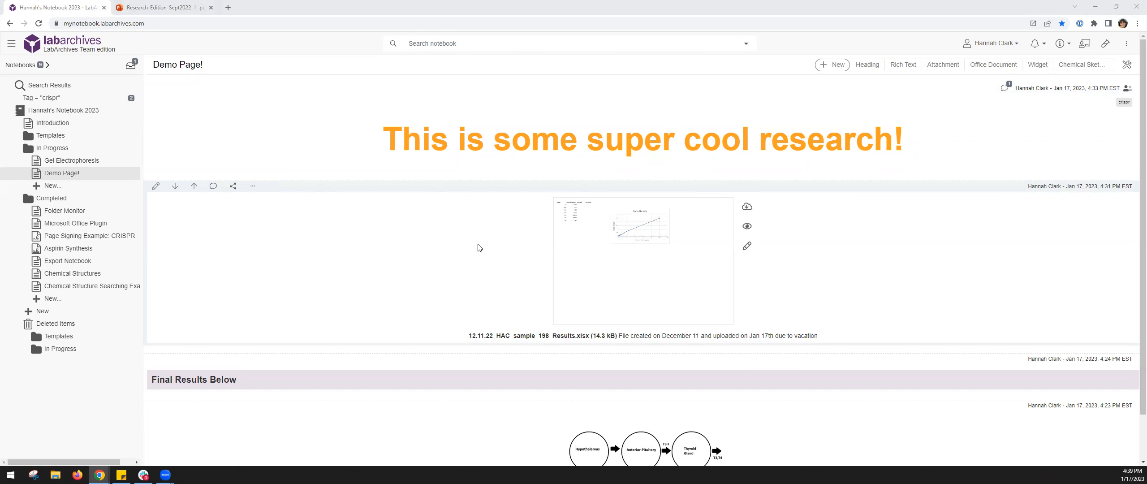
- Edit the Excel attachment online, setting B4 to 123, B5 to 456, B6 to 45621 and B7 to 456, and close the workbook
left_click(748, 248)
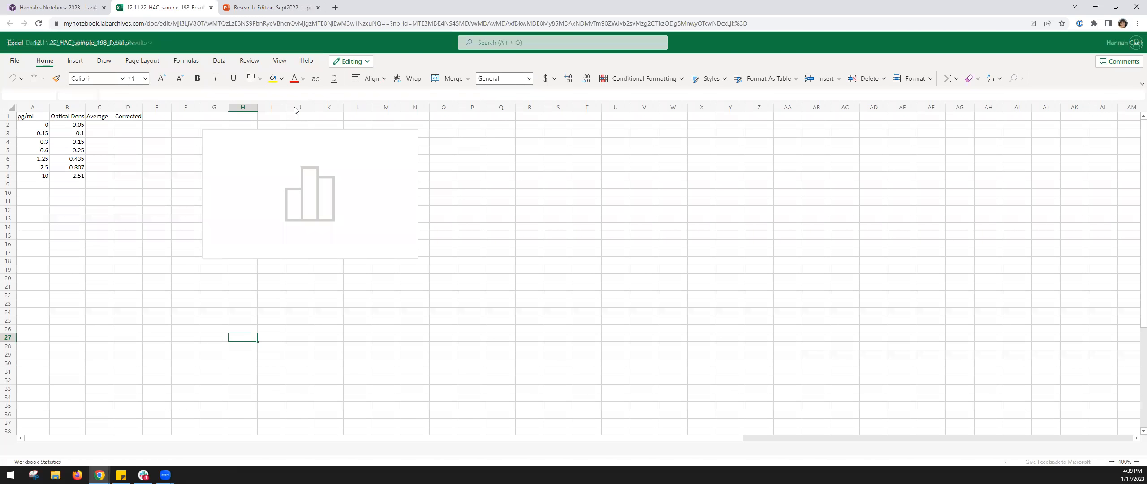
left_click(75, 144)
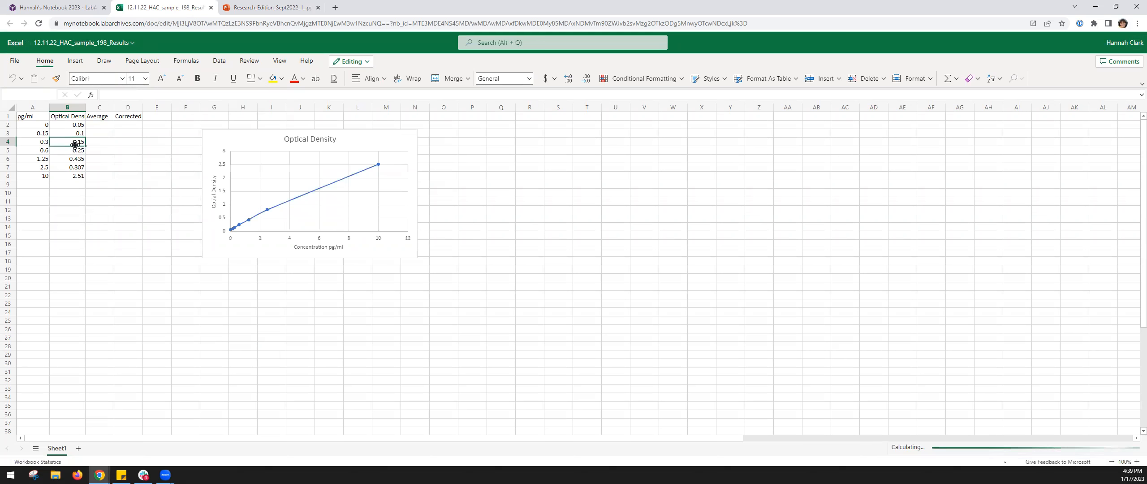
type("123")
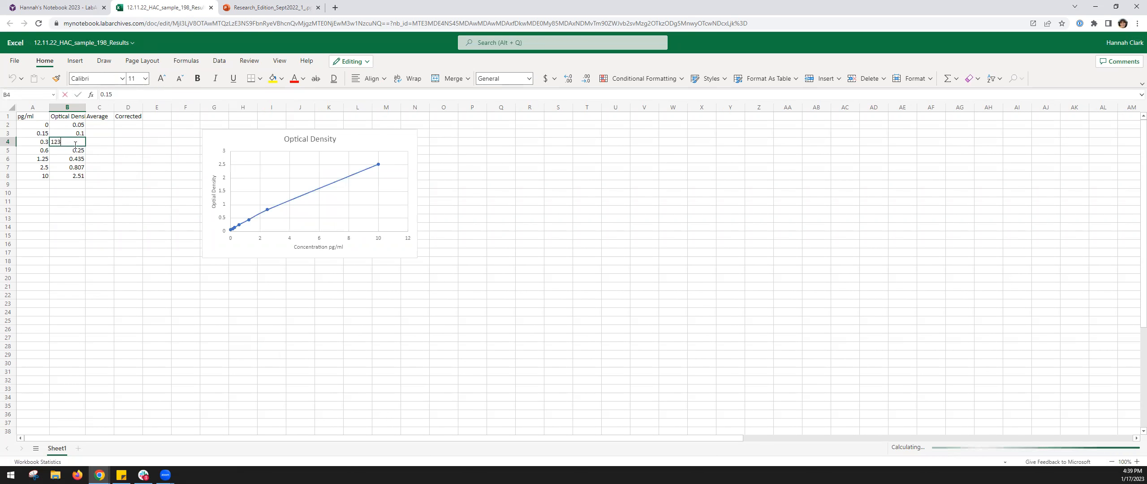
key("Return")
type("456")
key("Return")
type("45621")
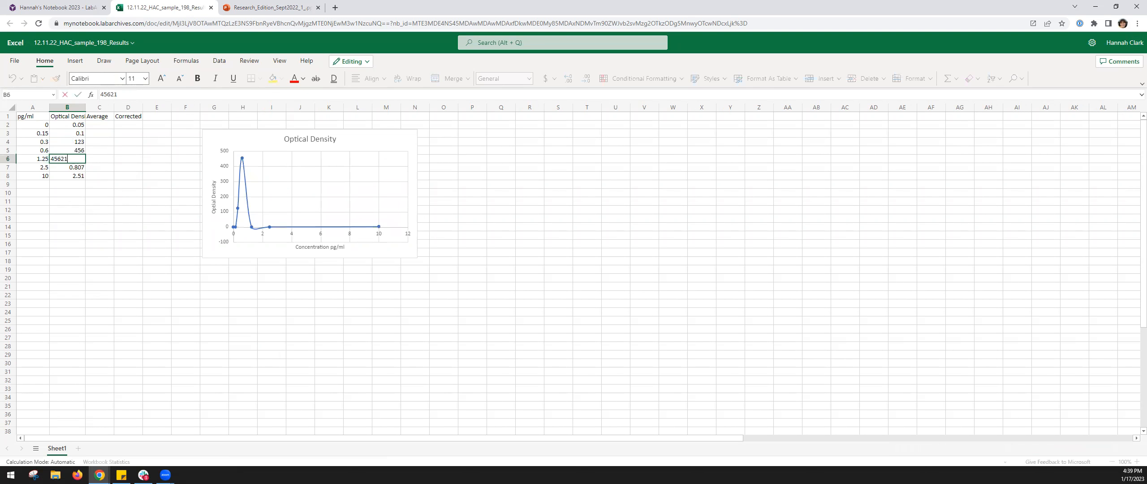
key("Return")
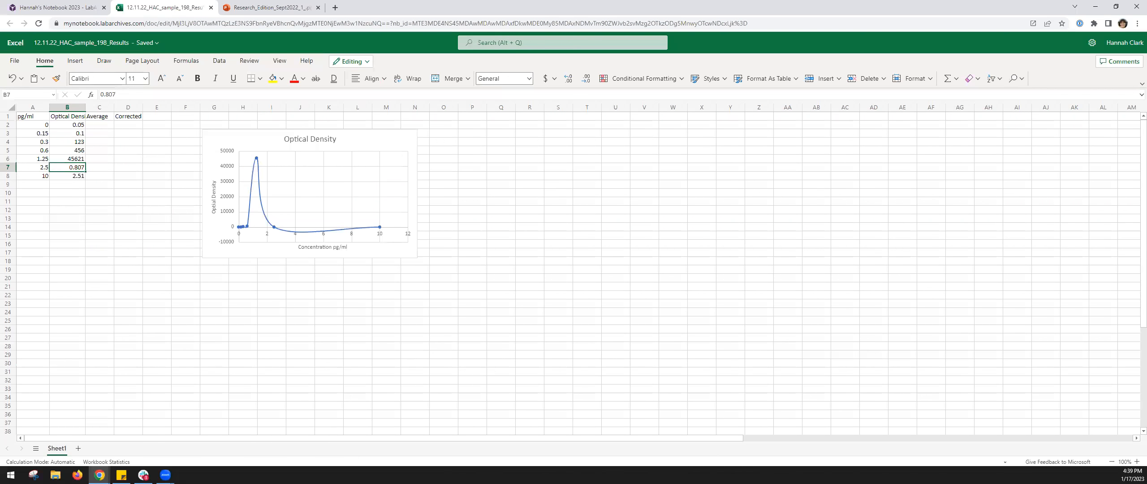
type("456")
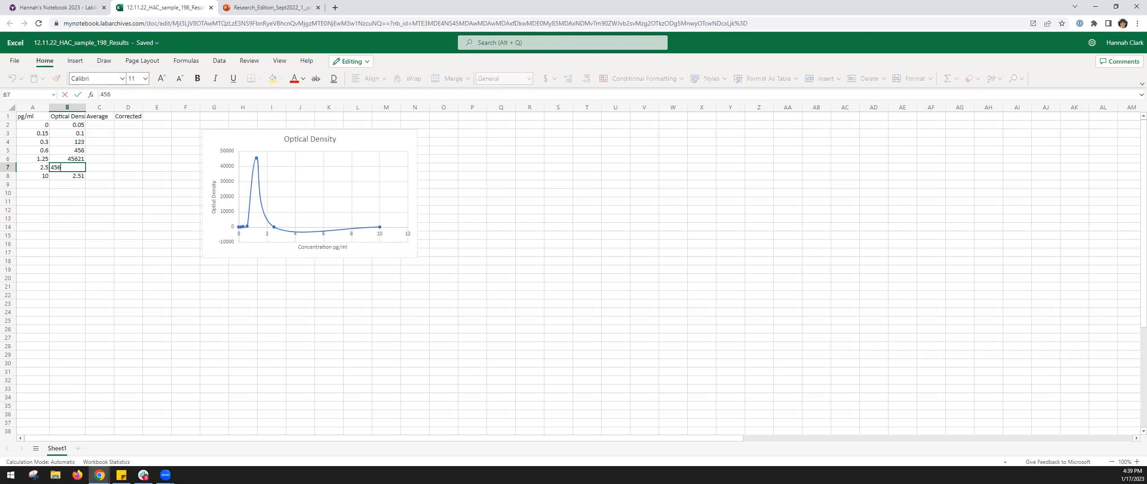
key("Tab")
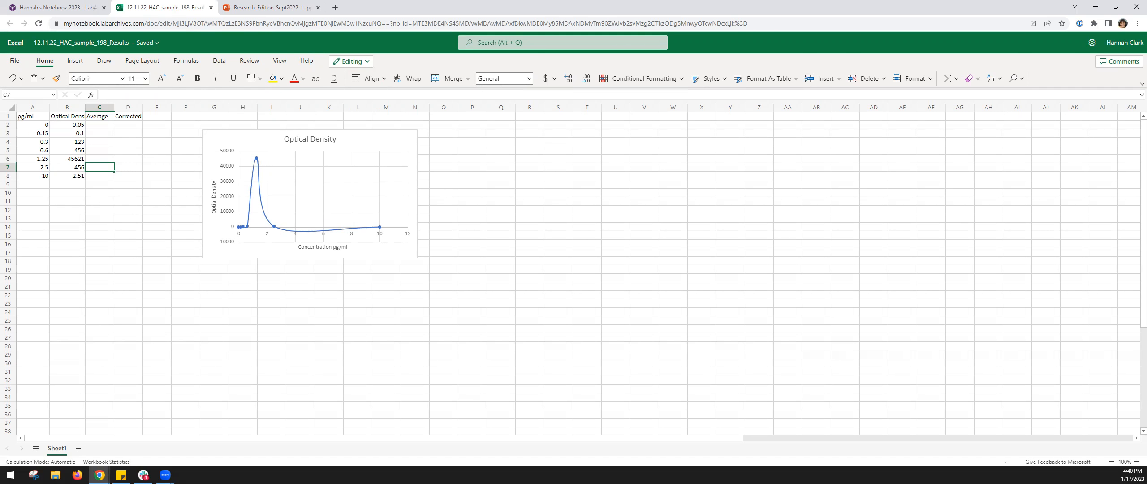
left_click(211, 8)
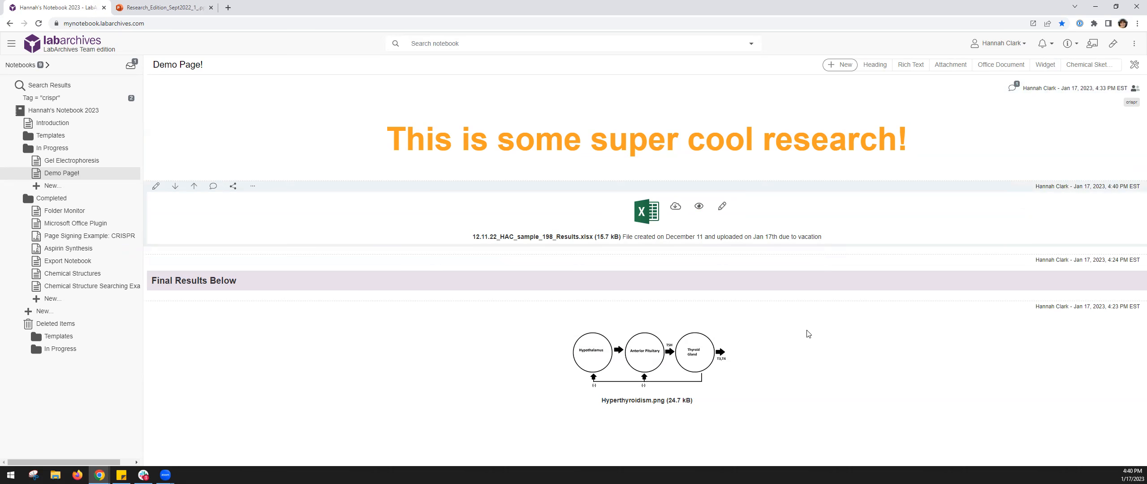
- Open Hyperthyroidism.png for annotation and draw a freehand loop around the feedback arrow below Anterior Pituitary
left_click(670, 372)
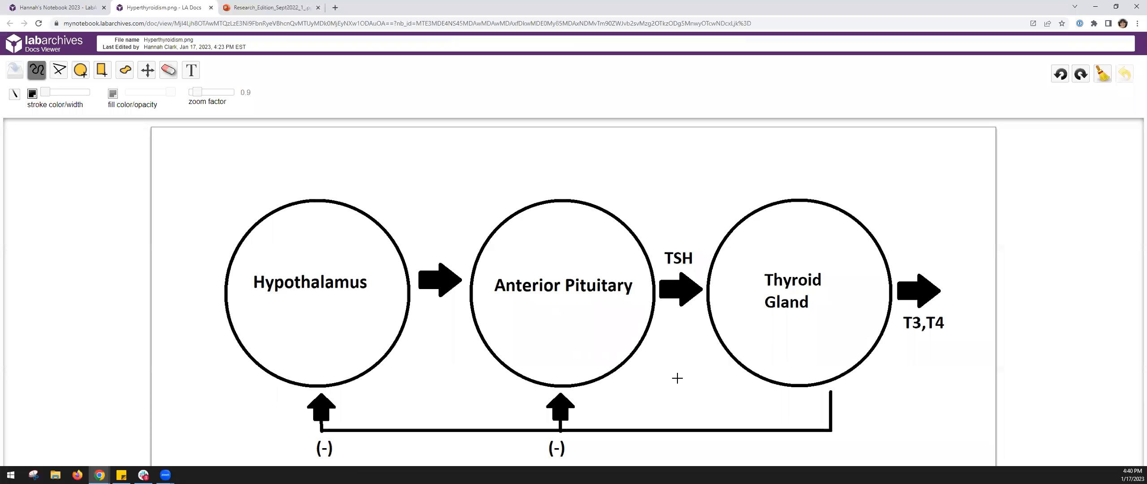
mouse_move(671, 393)
left_mouse_down()
mouse_move(645, 364)
mouse_move(530, 453)
mouse_move(648, 361)
mouse_move(548, 367)
left_mouse_up()
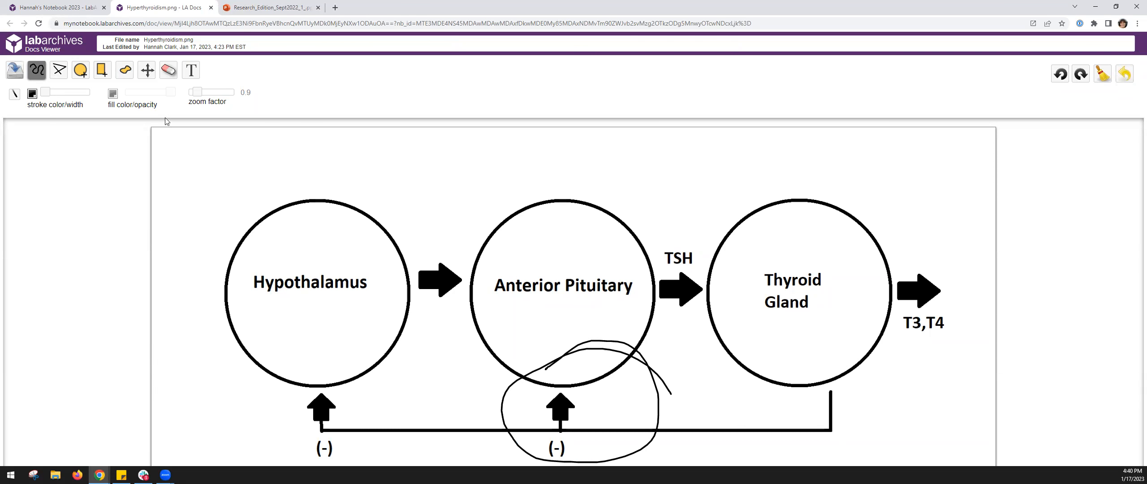
- Add the large text title "Hyperthyroidism" centred above the diagram, save the annotations and close the image
left_click(185, 74)
double_click(168, 39)
key("ctrl+c")
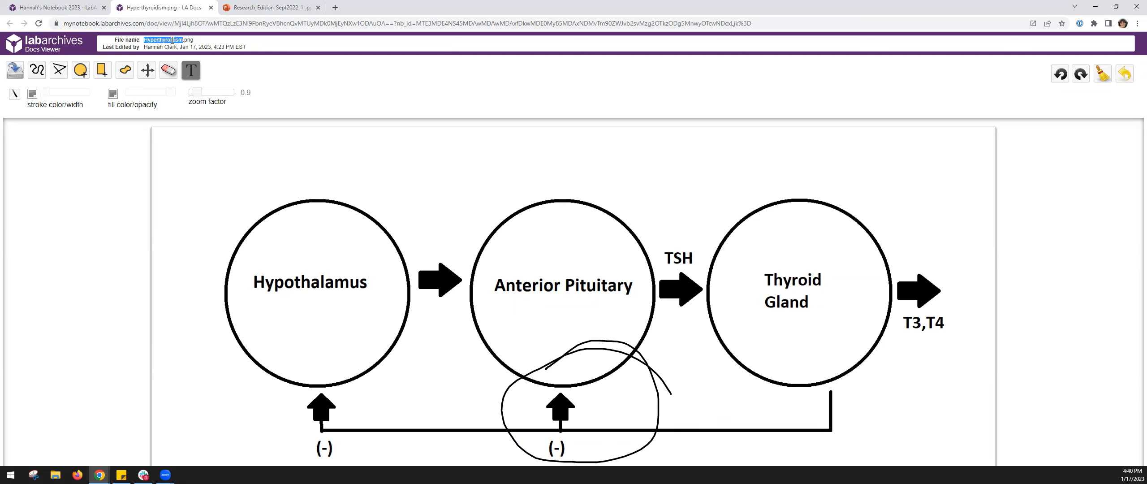
left_click(445, 153)
key("ctrl+v")
left_click(75, 93)
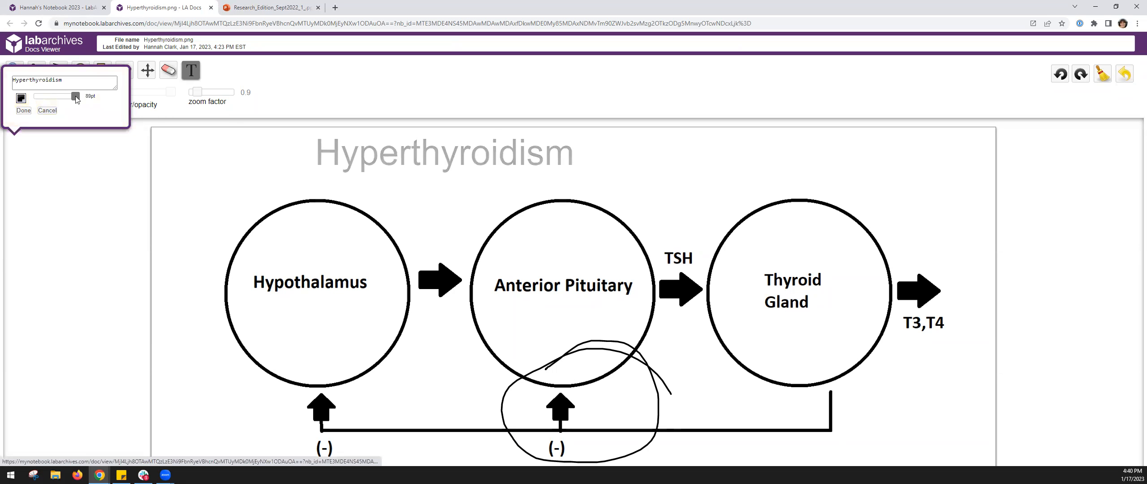
left_click(26, 112)
left_click_drag(443, 154, 525, 161)
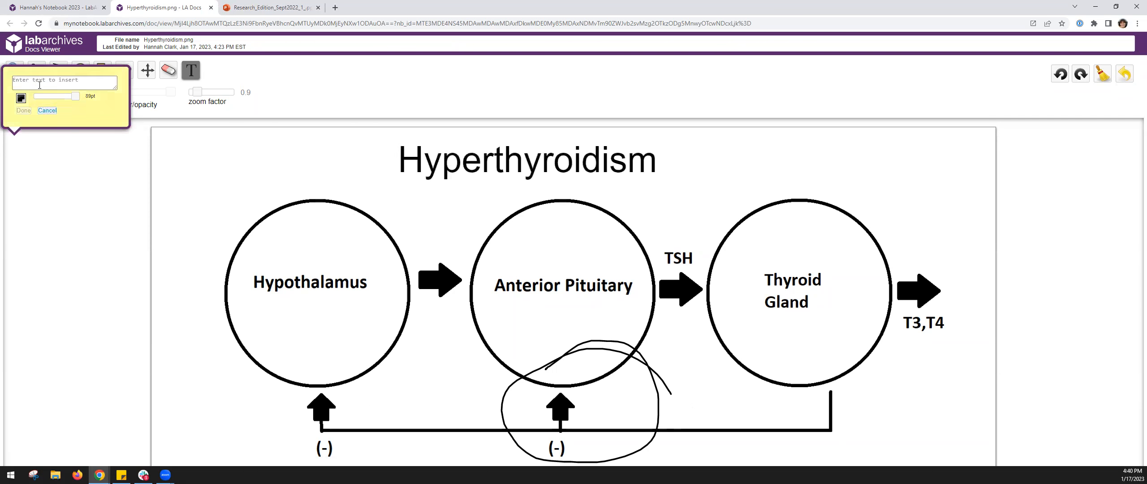
left_click(48, 111)
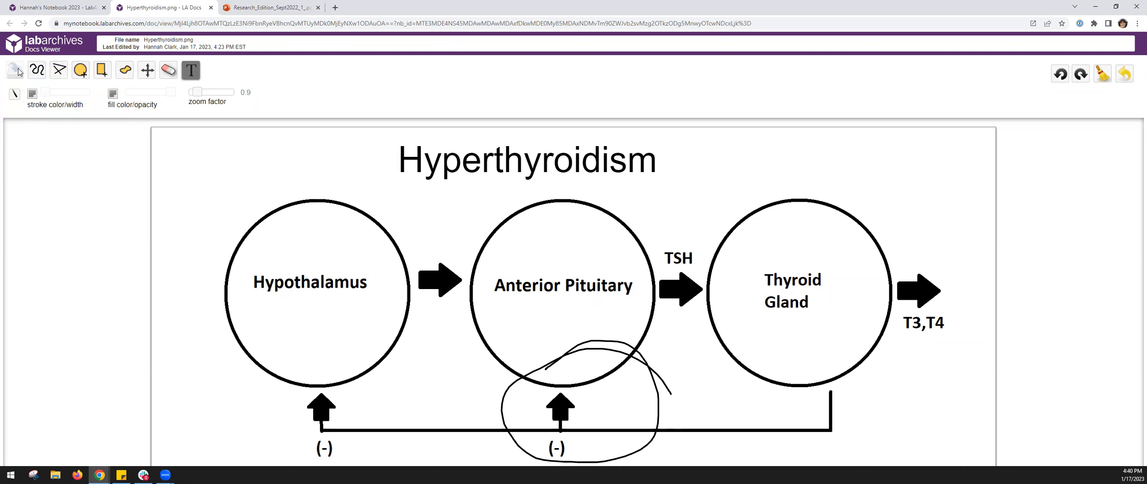
left_click(211, 8)
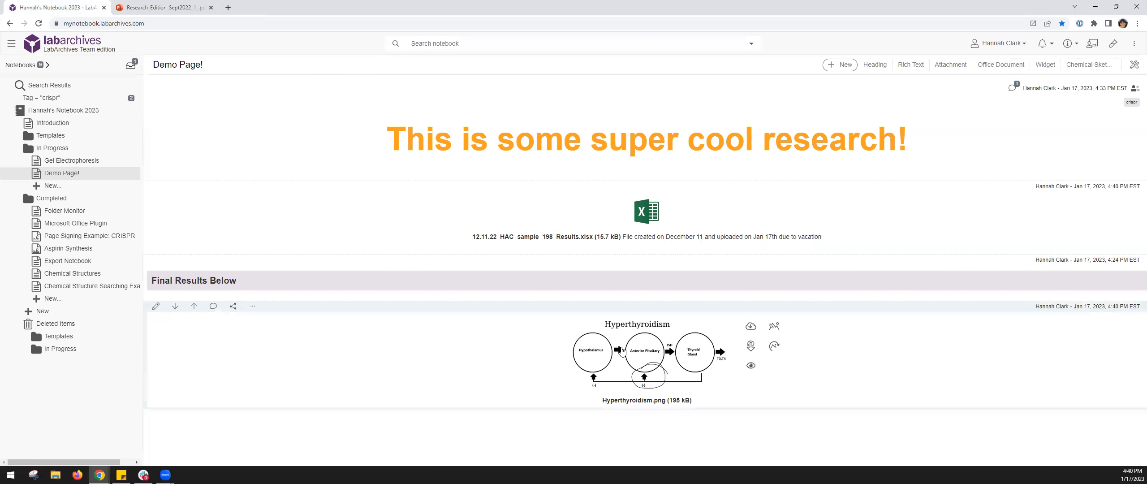
- Preview both versions in the revision history of the Hyperthyroidism.png entry and revert the entry to version 1
left_click(254, 309)
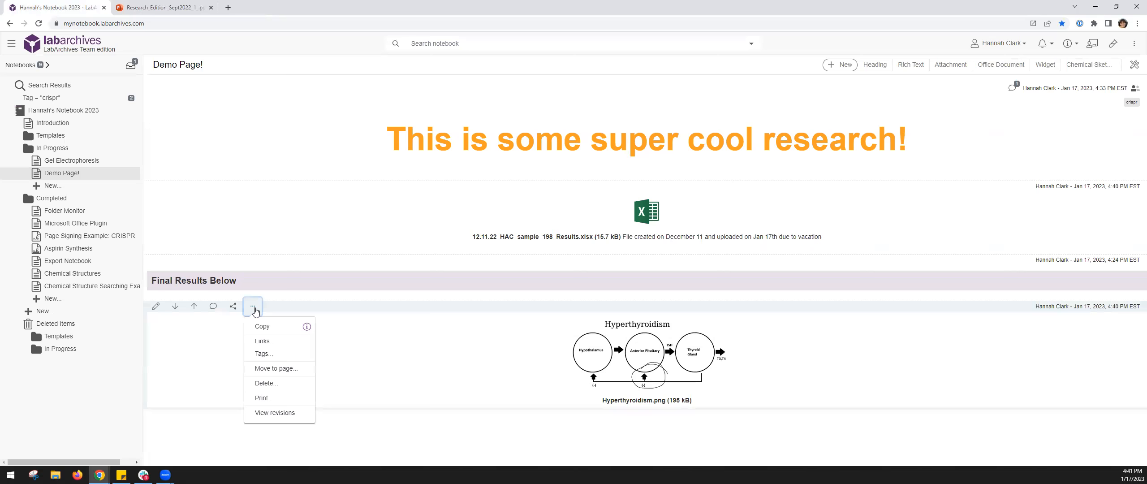
left_click(302, 415)
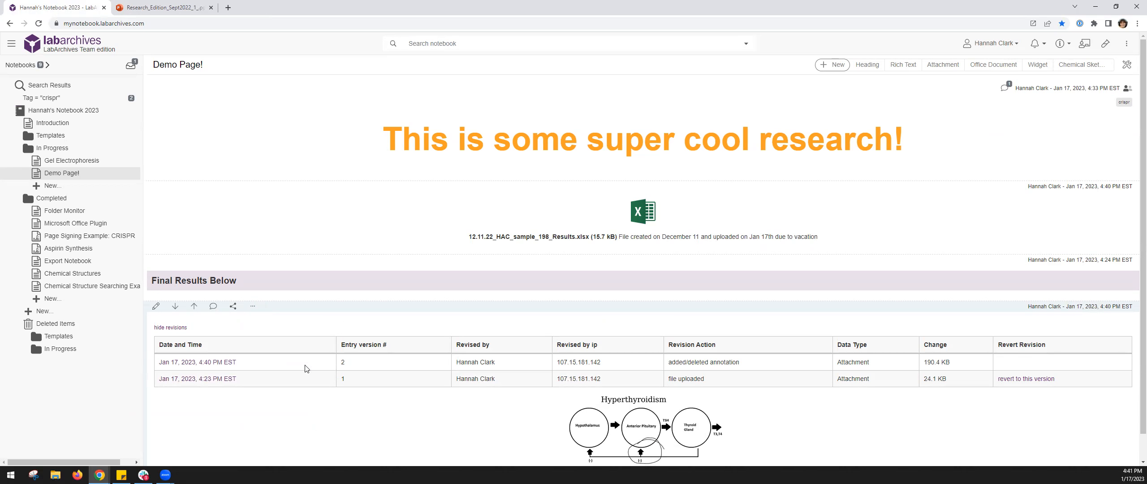
left_click(200, 378)
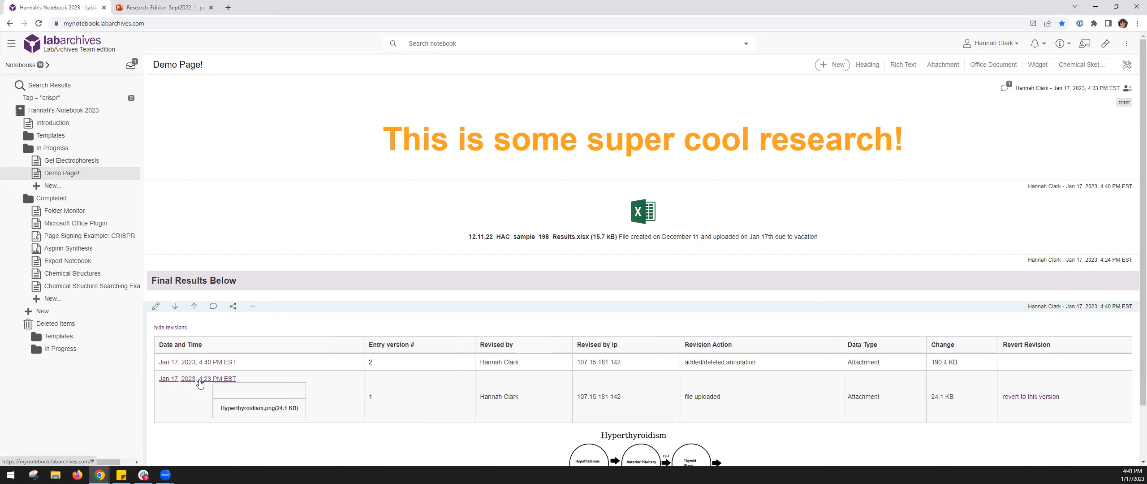
scroll(197, 317, "down", 2)
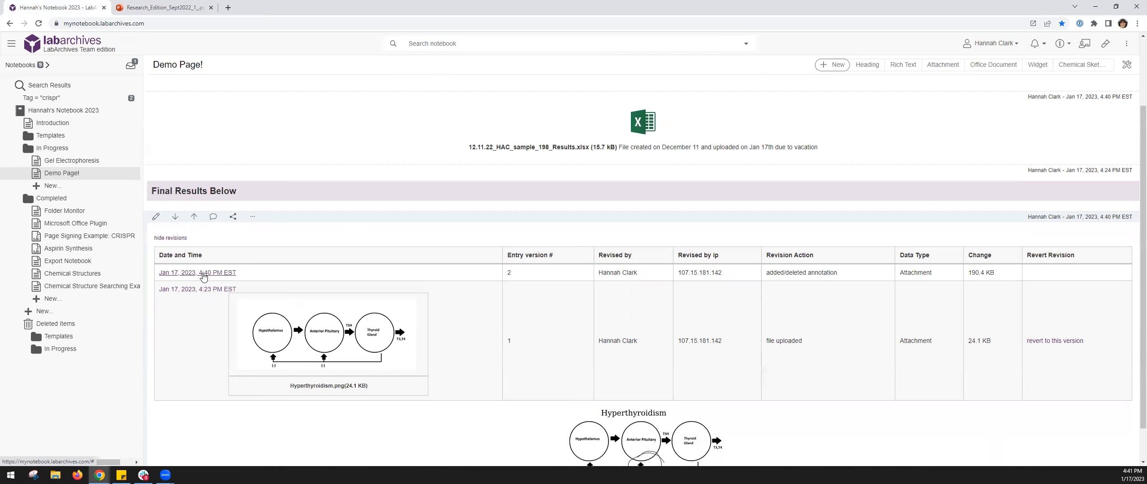
left_click(203, 273)
scroll(481, 370, "down", 2)
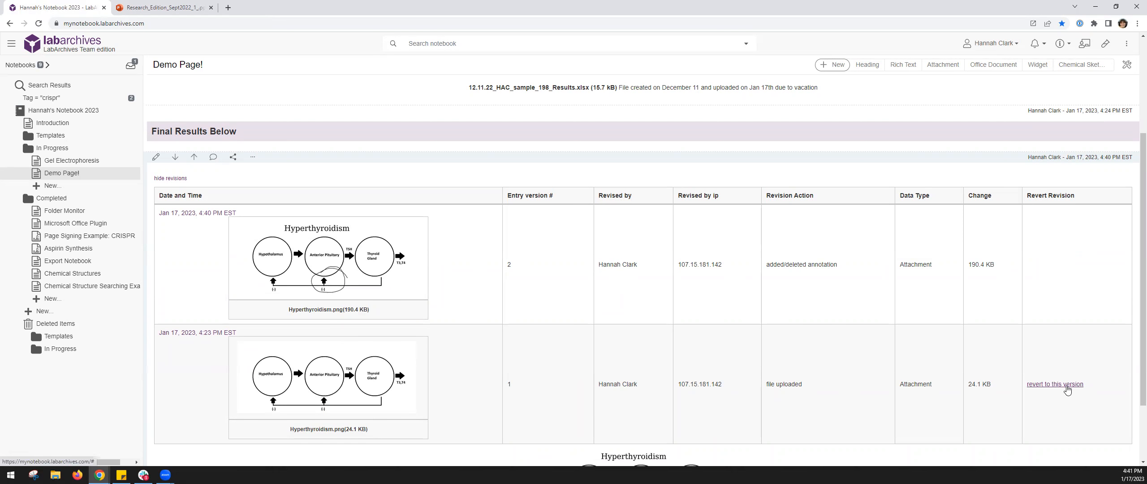
left_click(1067, 385)
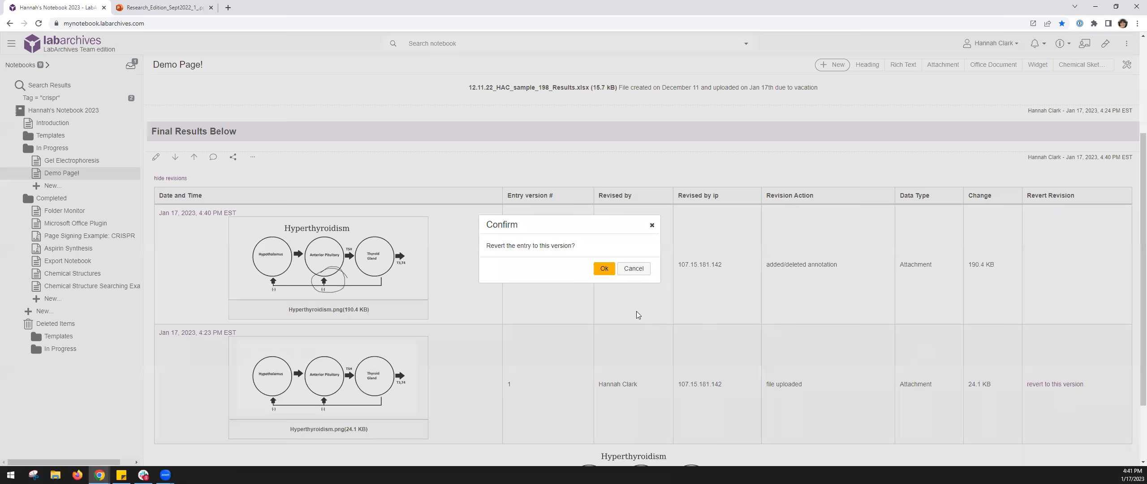
left_click(604, 269)
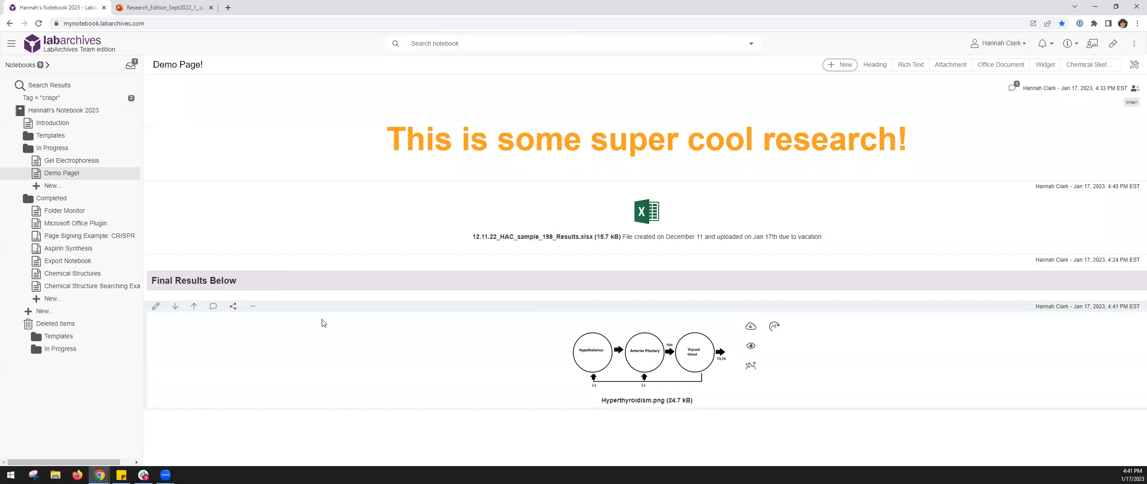
- Delete the Hyperthyroidism.png entry from the page
left_click(254, 307)
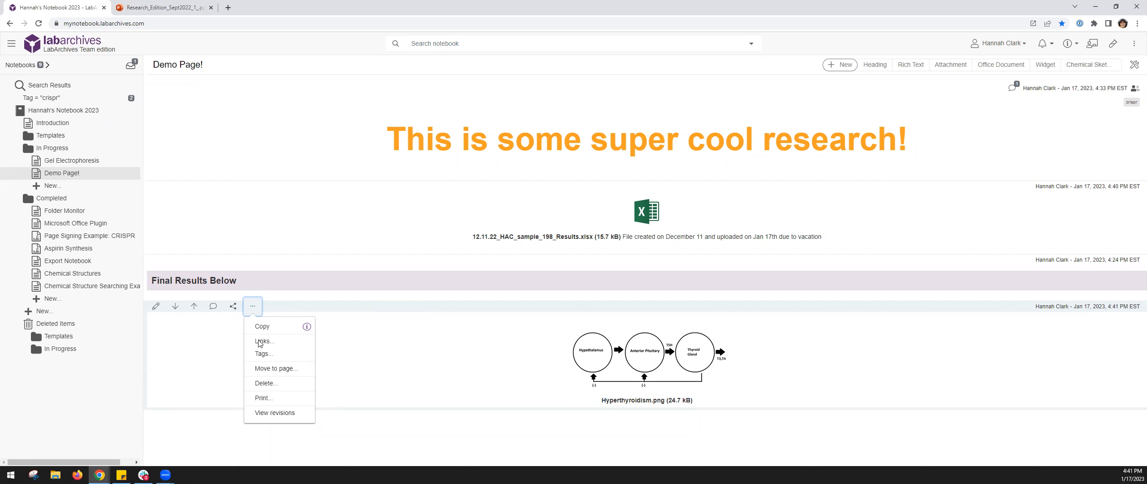
left_click(268, 385)
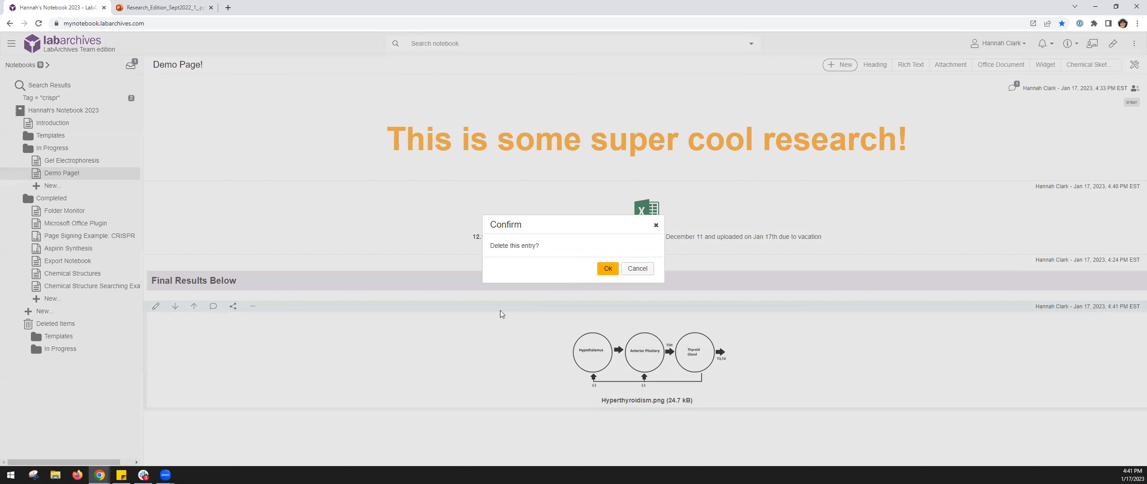
left_click(605, 268)
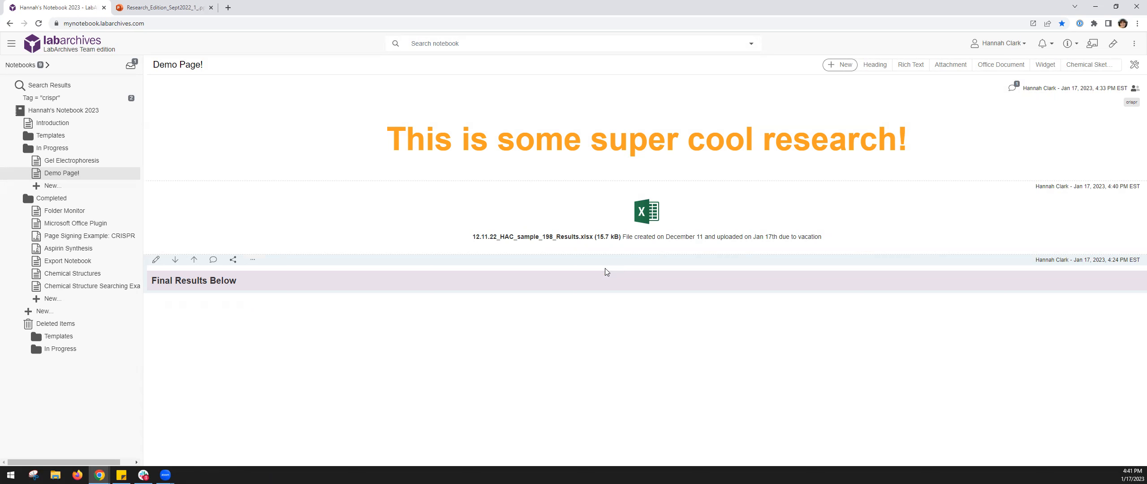
- Restore the deleted Hyperthyroidism.png attachment from the revision history of Demo Page!
left_click(1132, 66)
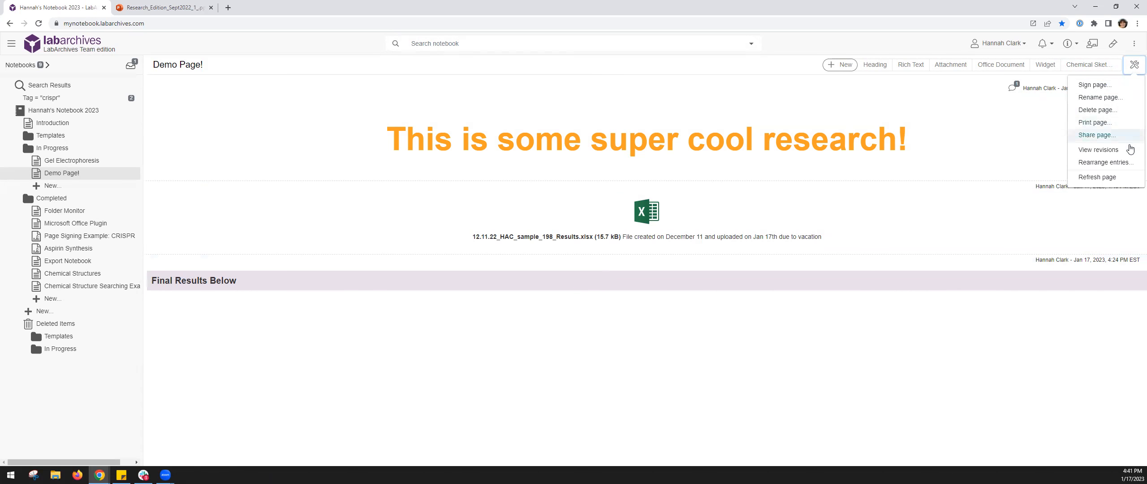
left_click(1099, 150)
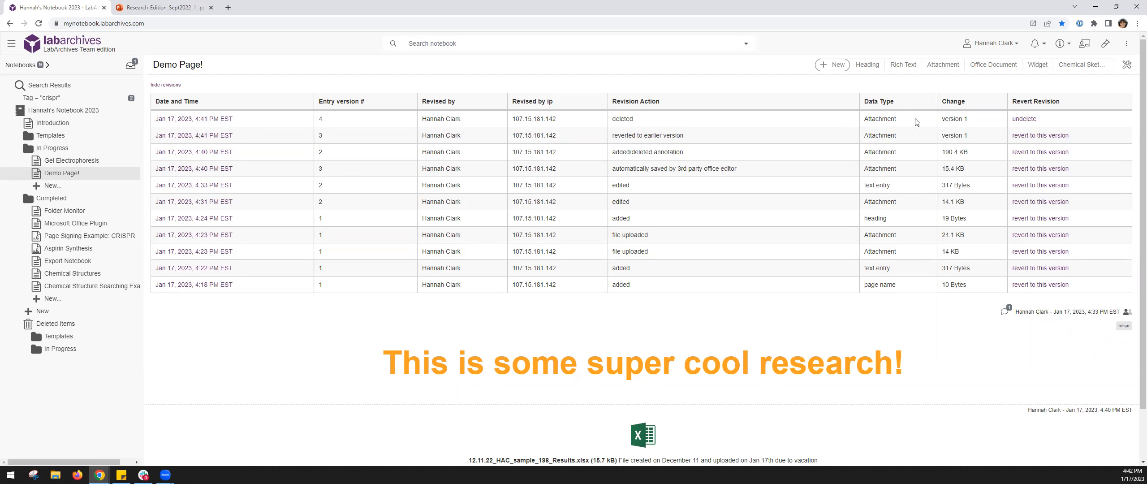
left_click(1014, 120)
left_click(600, 269)
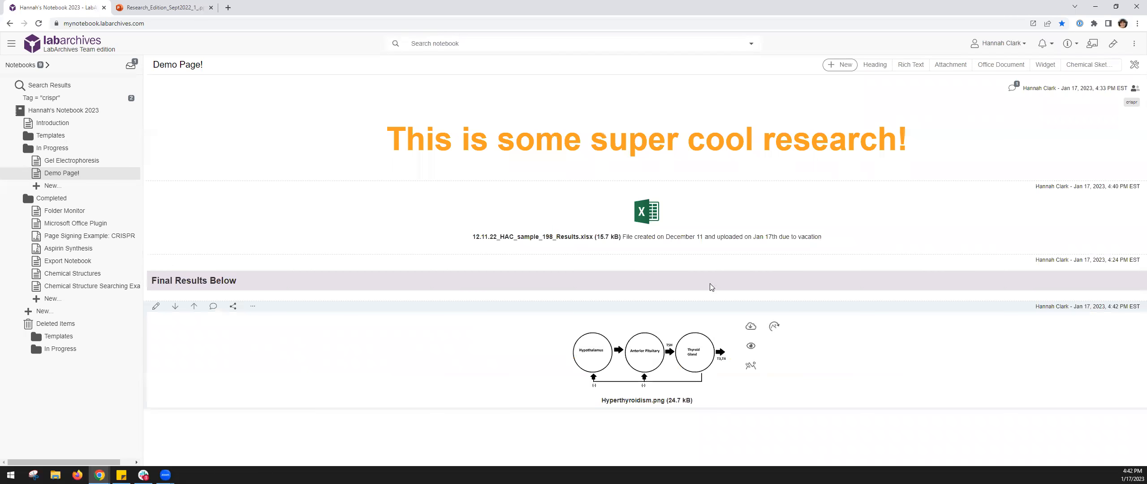
- Review the revision history of the Hyperthyroidism.png entry and hide the revisions table again
left_click(251, 308)
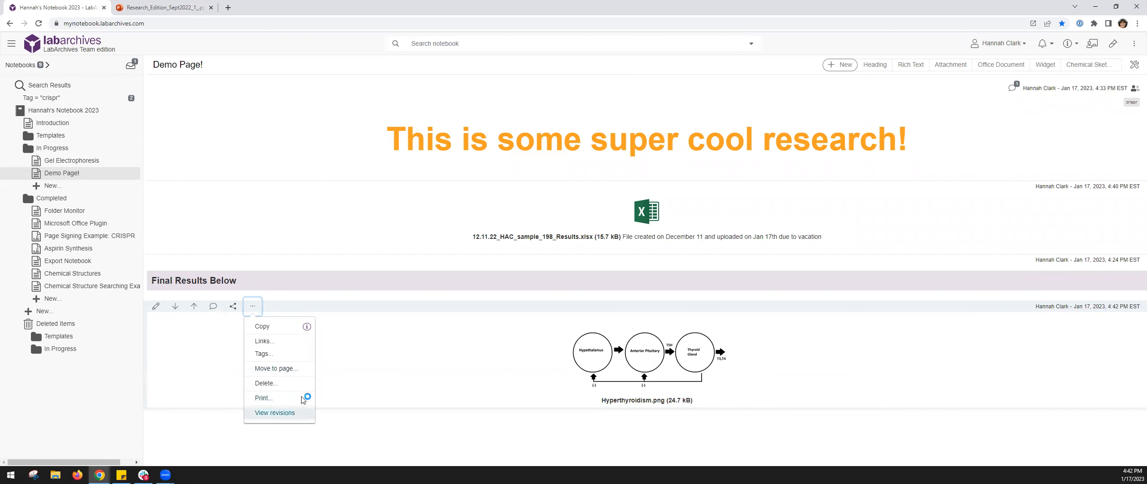
left_click(275, 412)
scroll(696, 379, "down", 2)
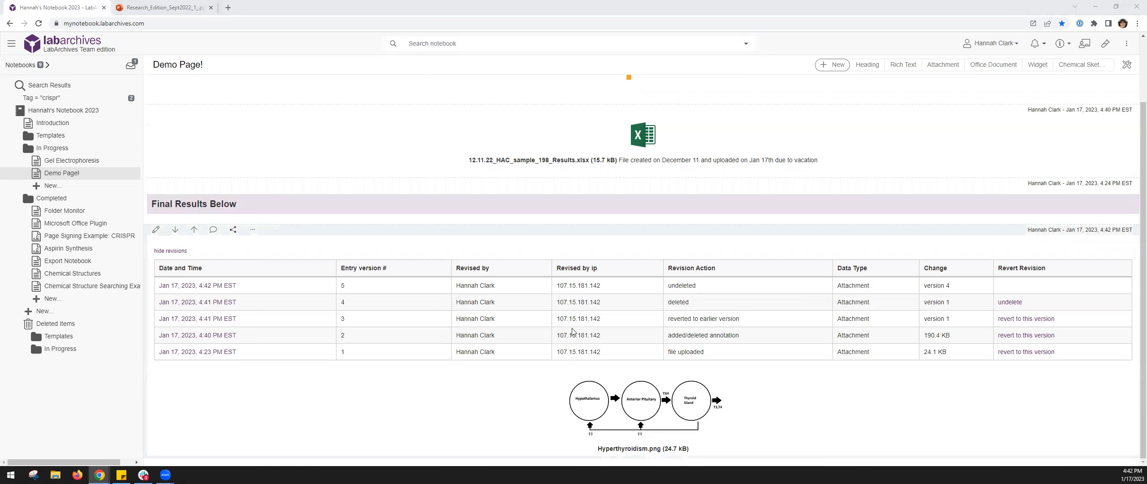
left_click(167, 252)
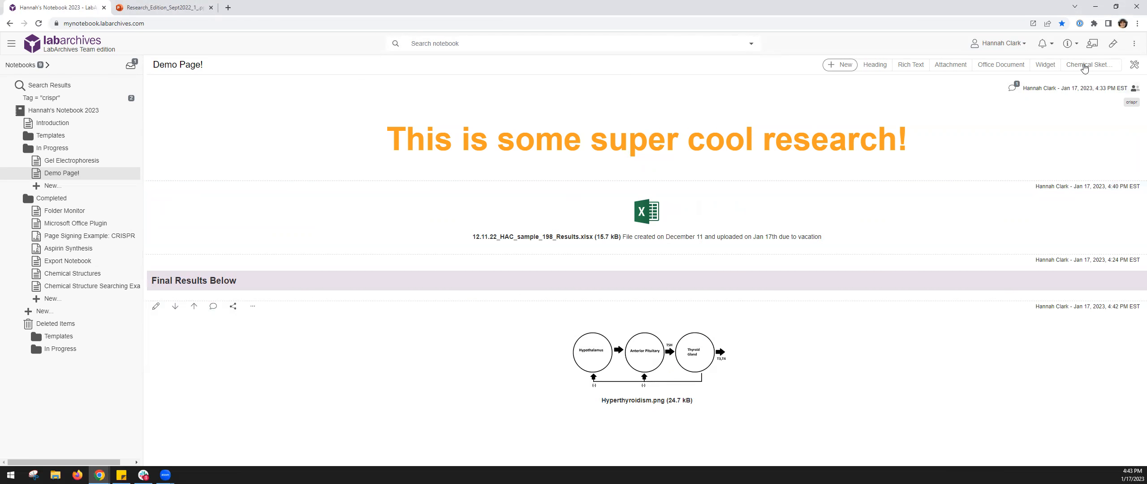
- Show the page-level options for Demo Page! and open the signed page "Page Signing Example: CRISPR"
left_click(1135, 64)
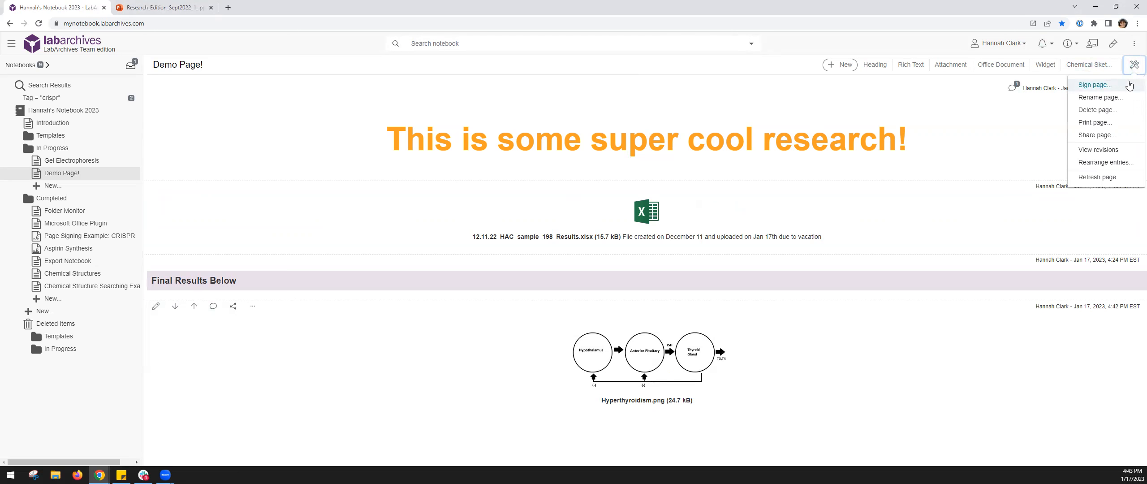
left_click(87, 240)
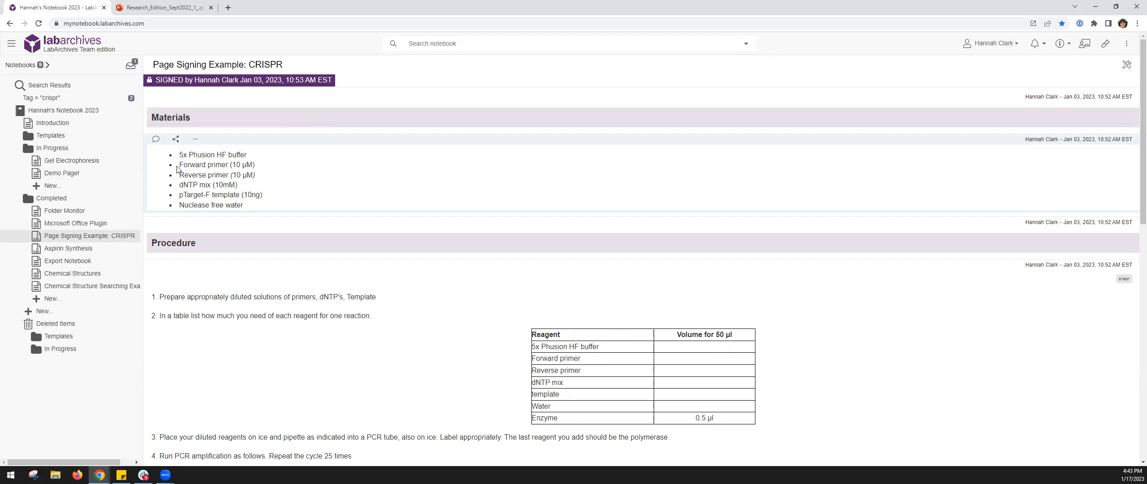
- Review the Aspirin Synthesis page awaiting witness review, opening its witness rejection form and cancelling it
left_click(92, 248)
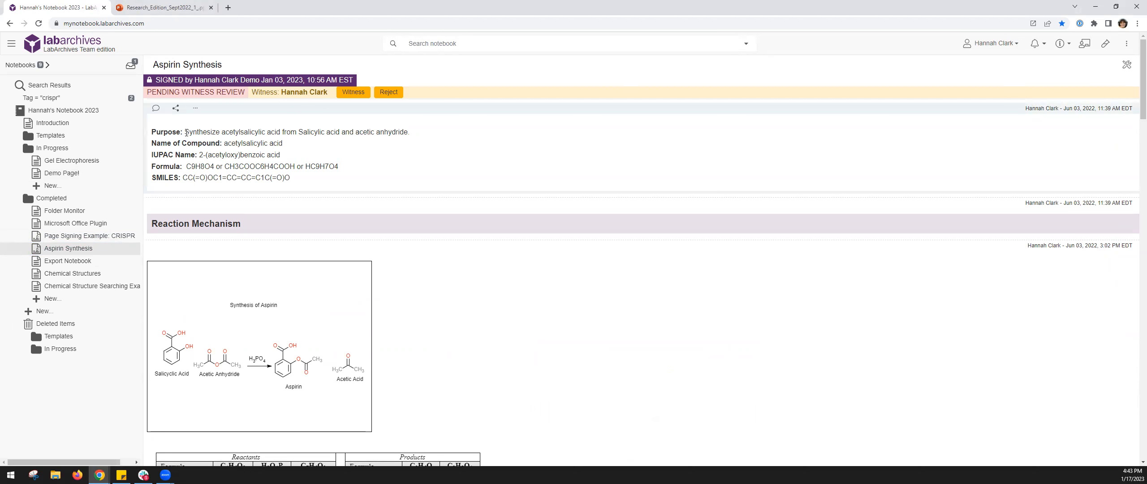
scroll(372, 144, "down", 1)
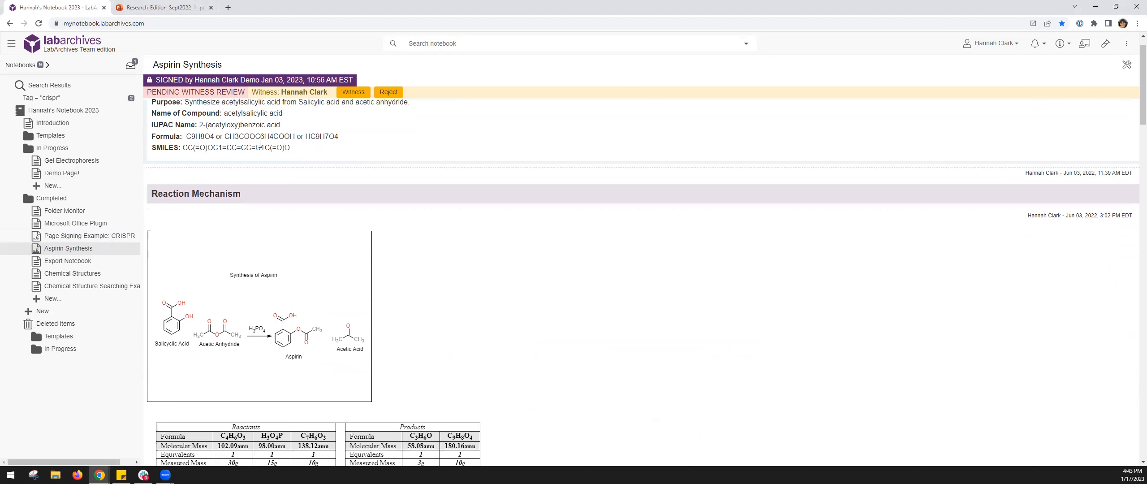
scroll(260, 144, "down", 2)
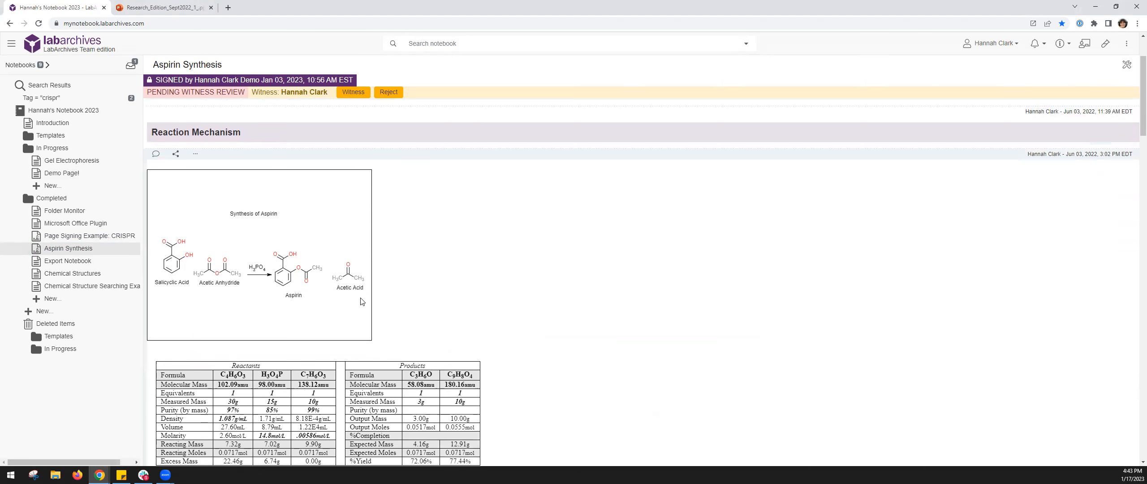
scroll(362, 301, "down", 4)
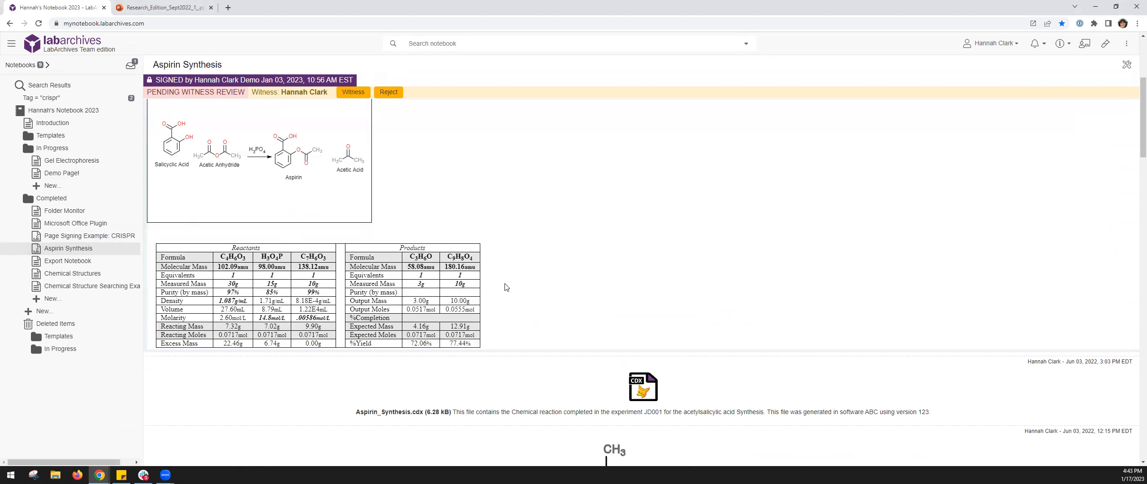
scroll(506, 287, "down", 6)
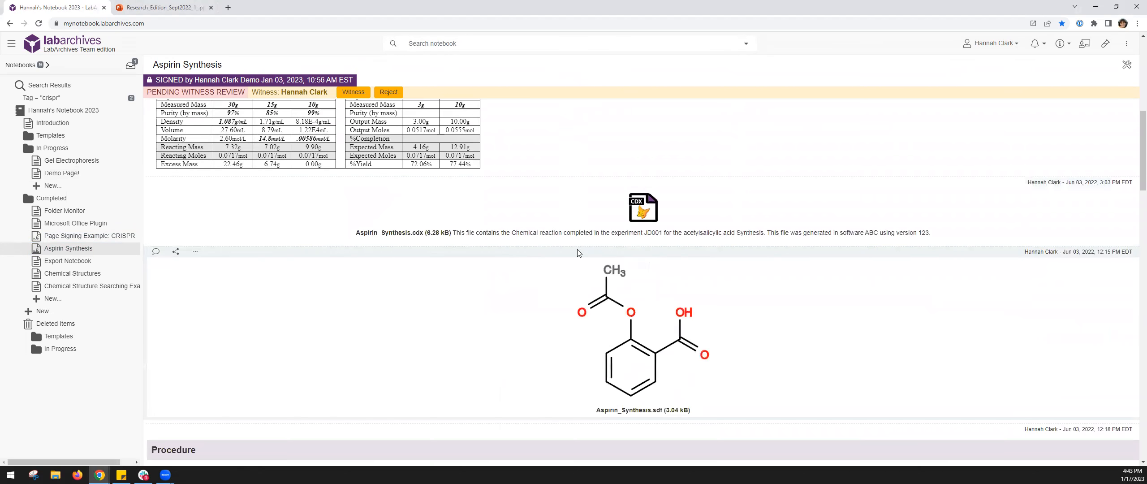
scroll(537, 403, "down", 4)
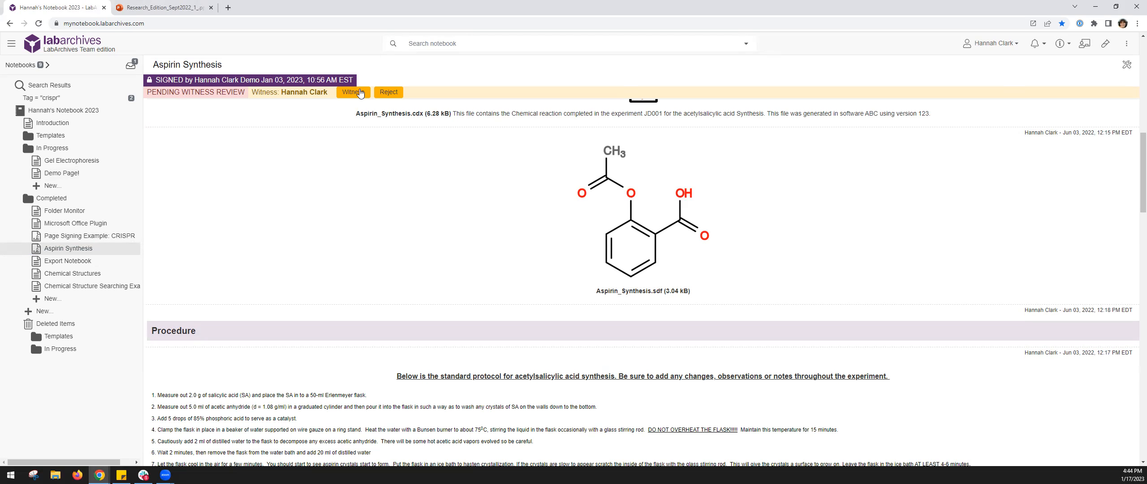
left_click(401, 92)
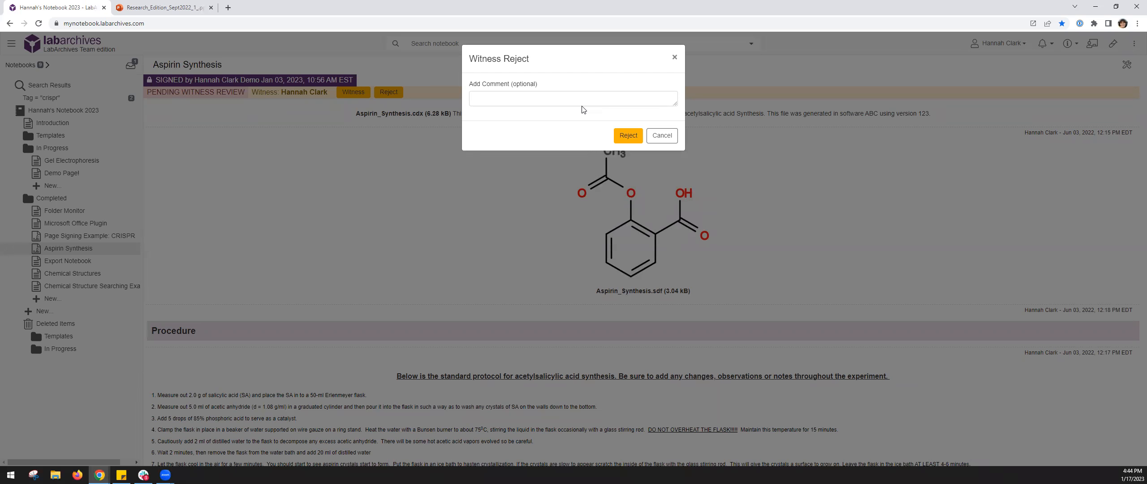
left_click(662, 135)
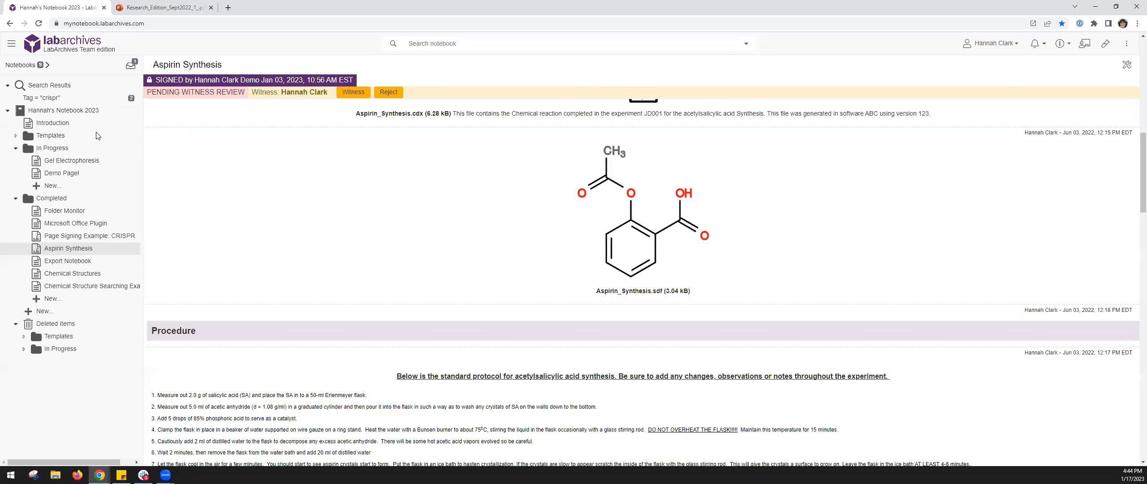
- Expand the Templates and Widget Examples folders and open the Cell Counting Example page
left_click(69, 136)
left_click(67, 210)
left_click(89, 263)
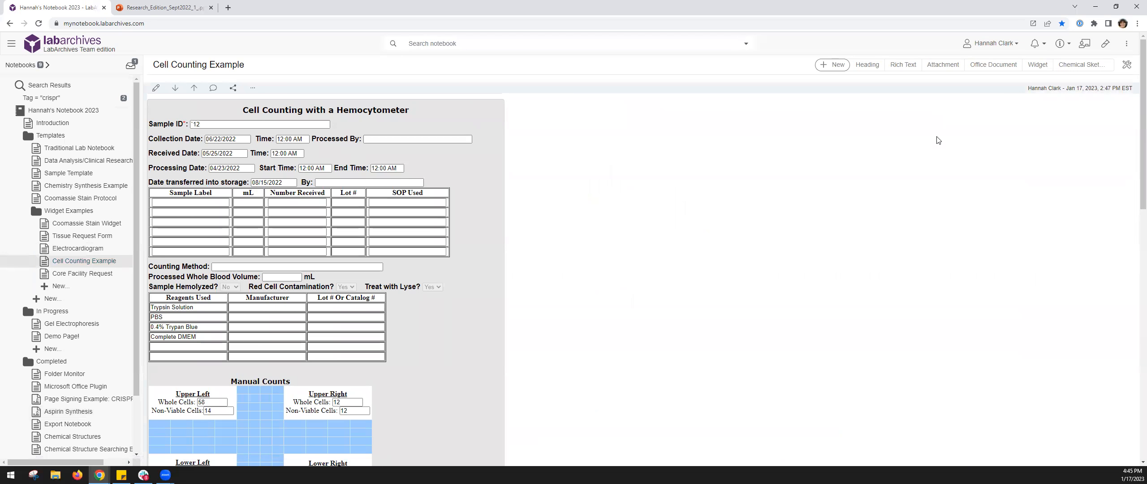
- View the list of available widgets for a new entry and close it without choosing one
left_click(1032, 69)
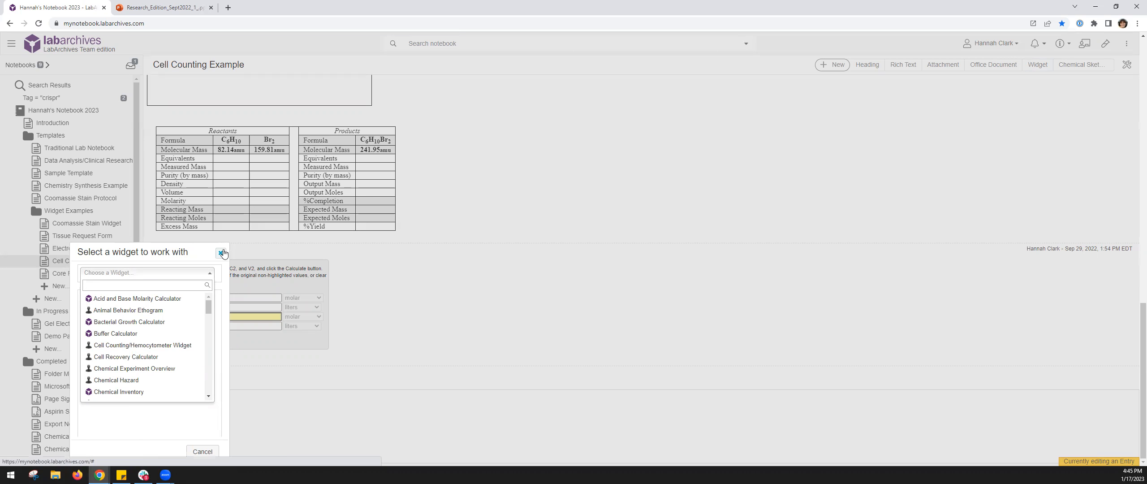
left_click(221, 253)
scroll(457, 361, "up", 13)
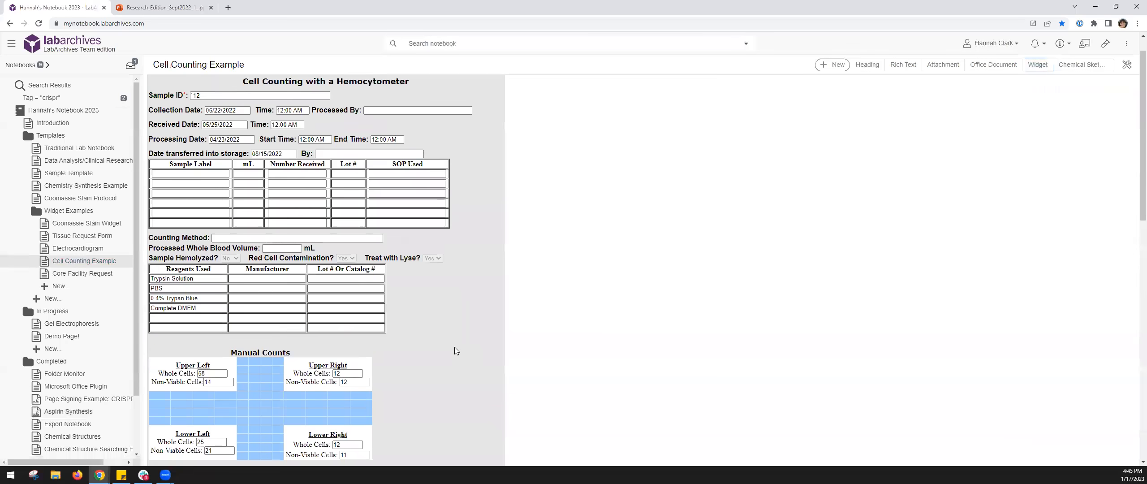
- Edit the hemocytometer widget entry, setting the collection date to 06/30/2022 and Sample Hemolyzed to Yes
left_click(156, 92)
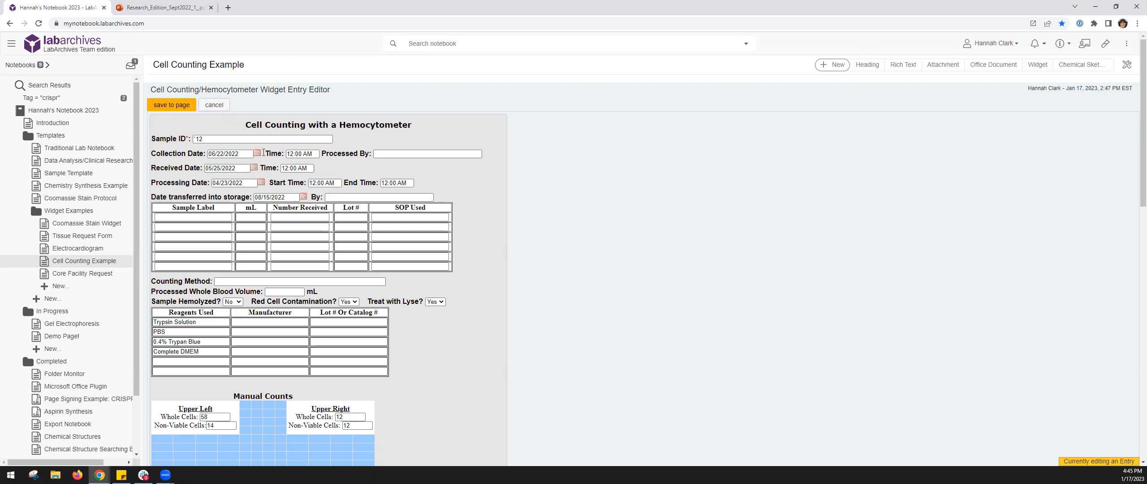
left_click(257, 153)
left_click(266, 223)
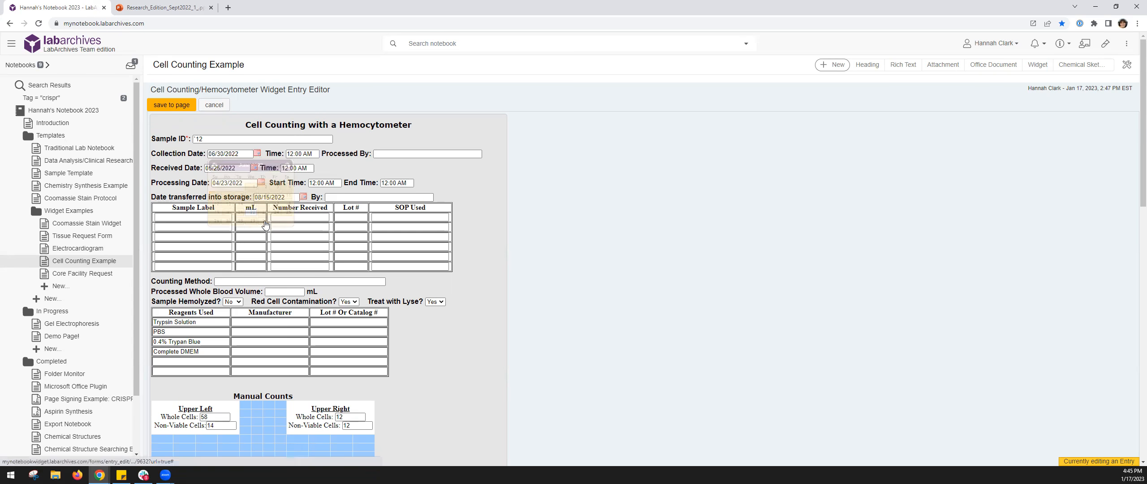
left_click(233, 302)
left_click(230, 318)
- Set the manual counts to 12 whole and 12414 non-viable cells for Upper Left and 54512 whole cells for Upper Right
scroll(236, 316, "down", 3)
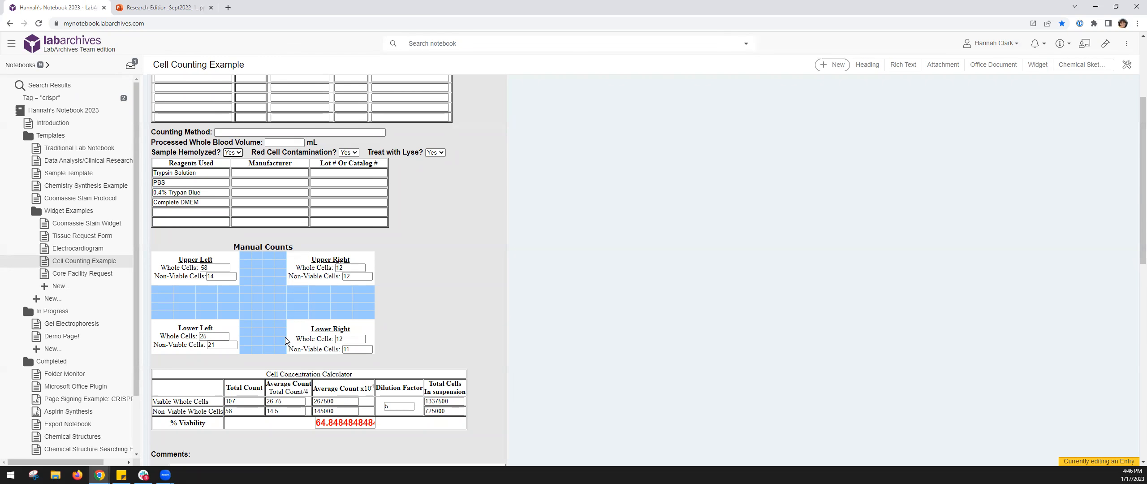
double_click(214, 267)
type("12")
key("Tab")
type("124")
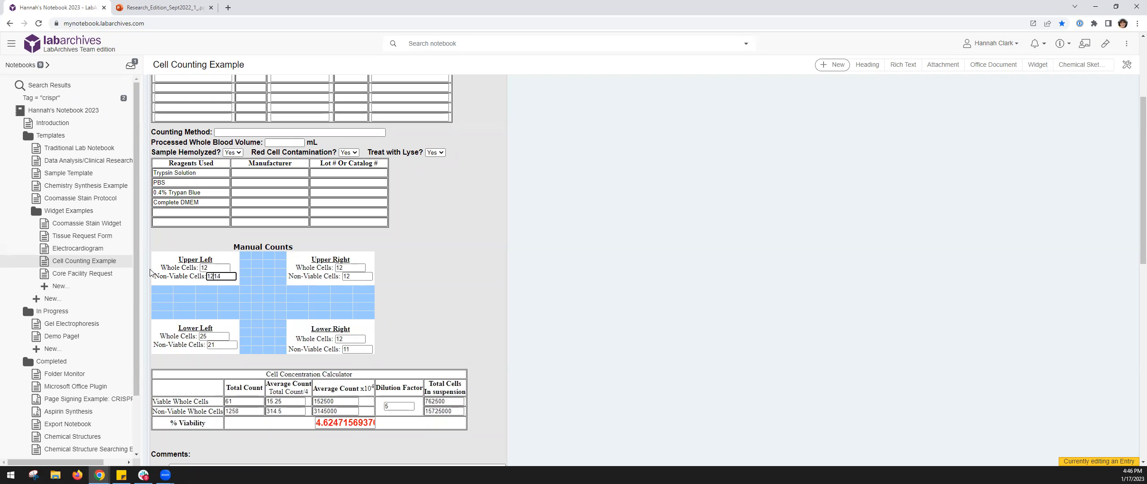
key("Tab")
type("54")
type("5")
key("Tab")
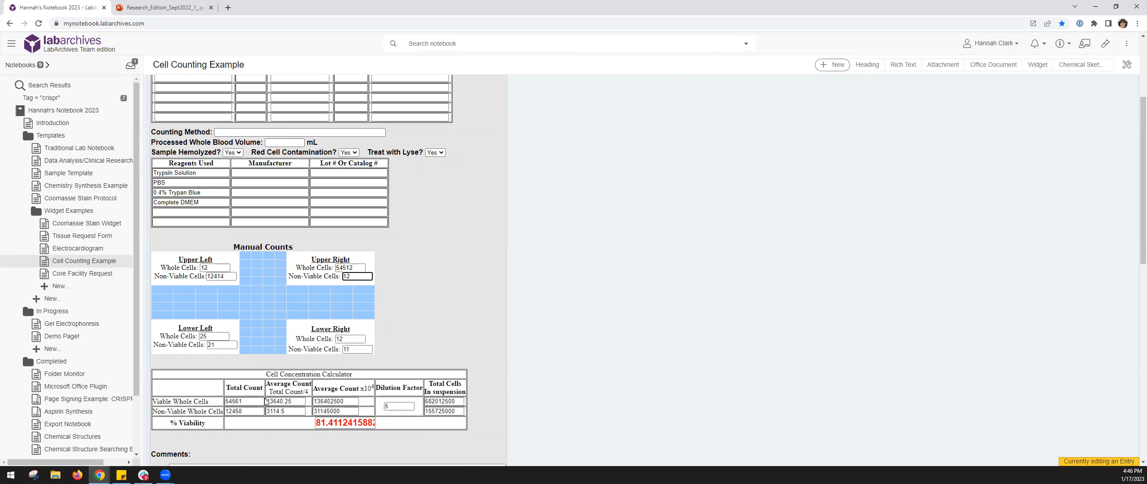
- Check the Cell Concentration Calculator and save the edited widget entry to the page
scroll(341, 399, "down", 2)
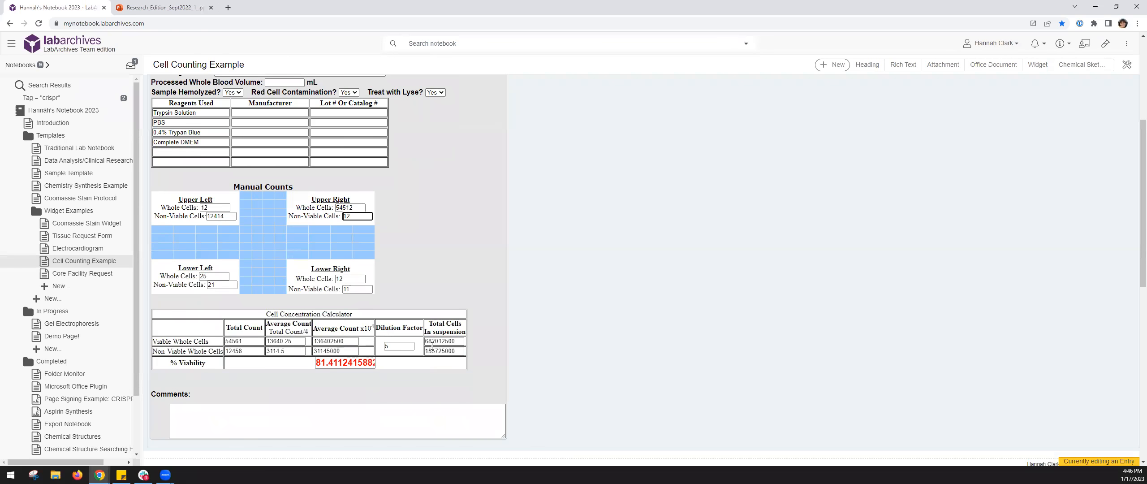
scroll(368, 401, "up", 4)
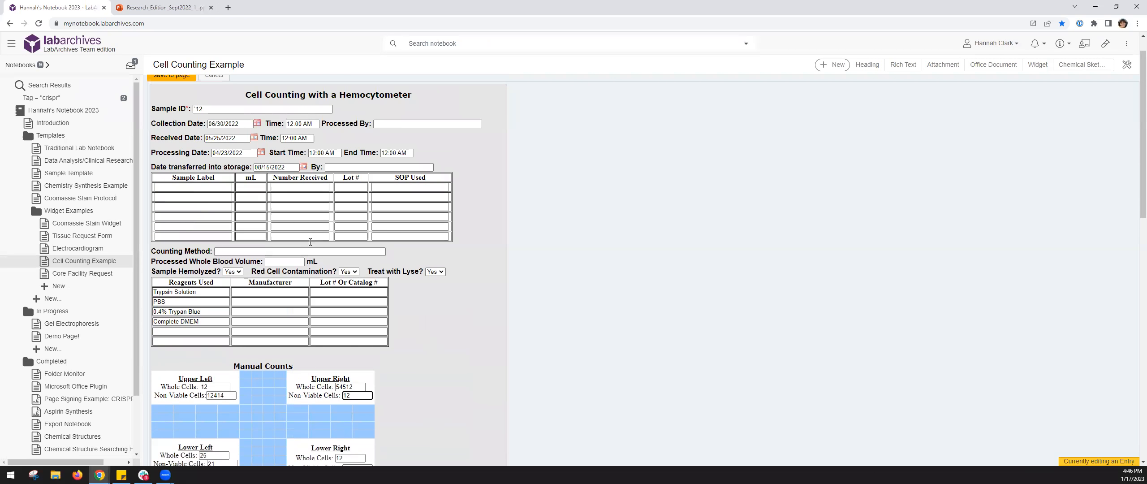
left_click(180, 76)
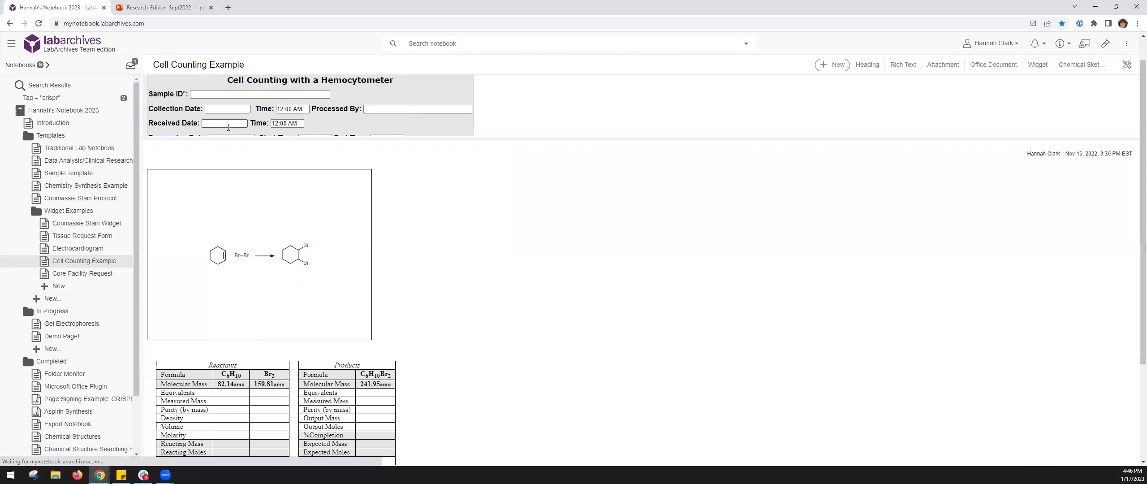
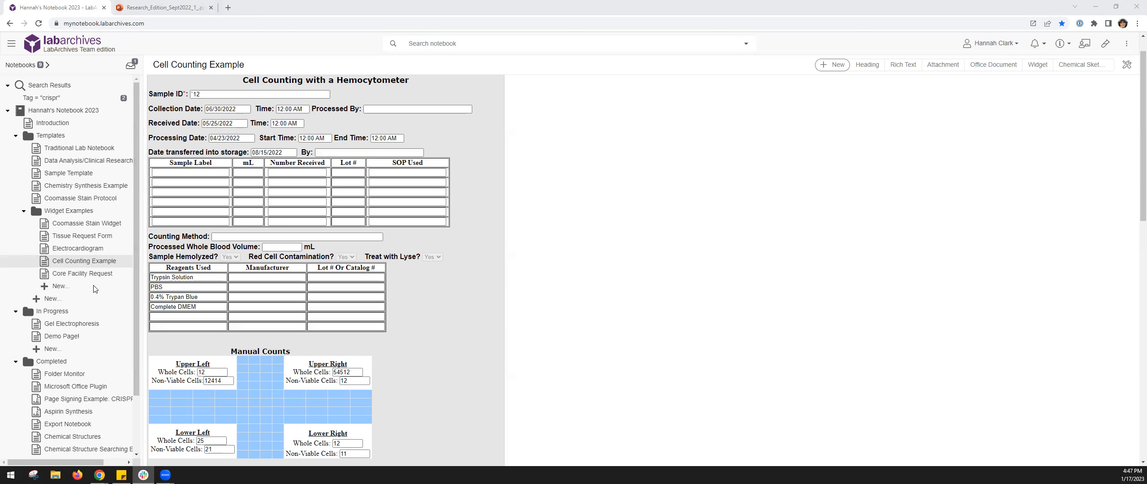
- Return to Demo Page! and collapse the Templates folder in the notebook tree
left_click(71, 337)
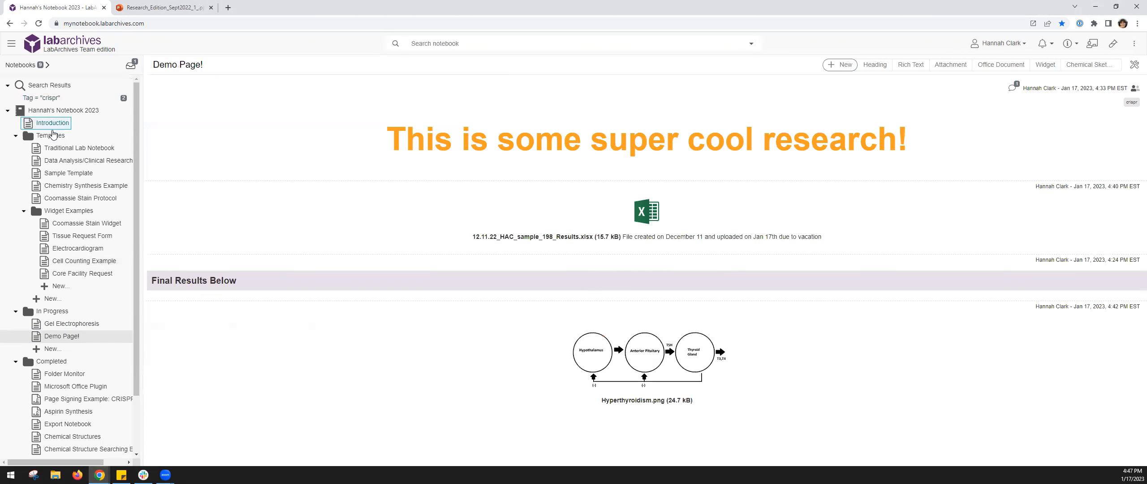
left_click(45, 135)
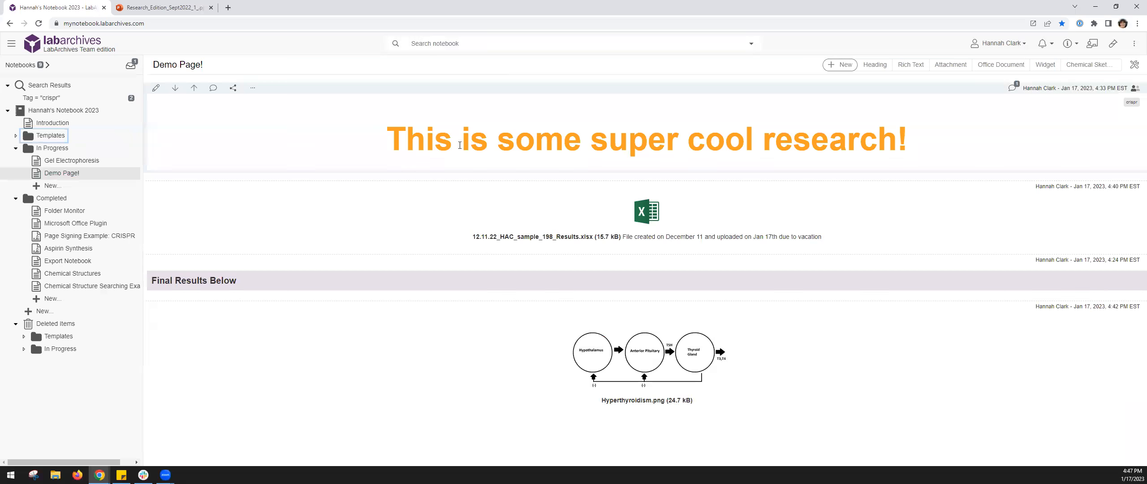
- Open the notebook settings, view the user management section and display the form for adding a new user
left_click(1135, 44)
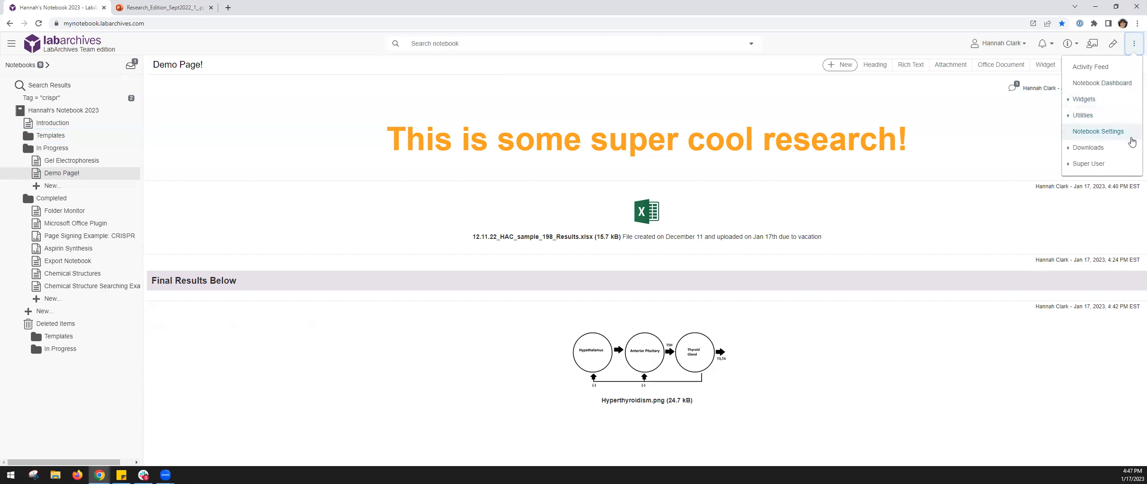
left_click(1130, 136)
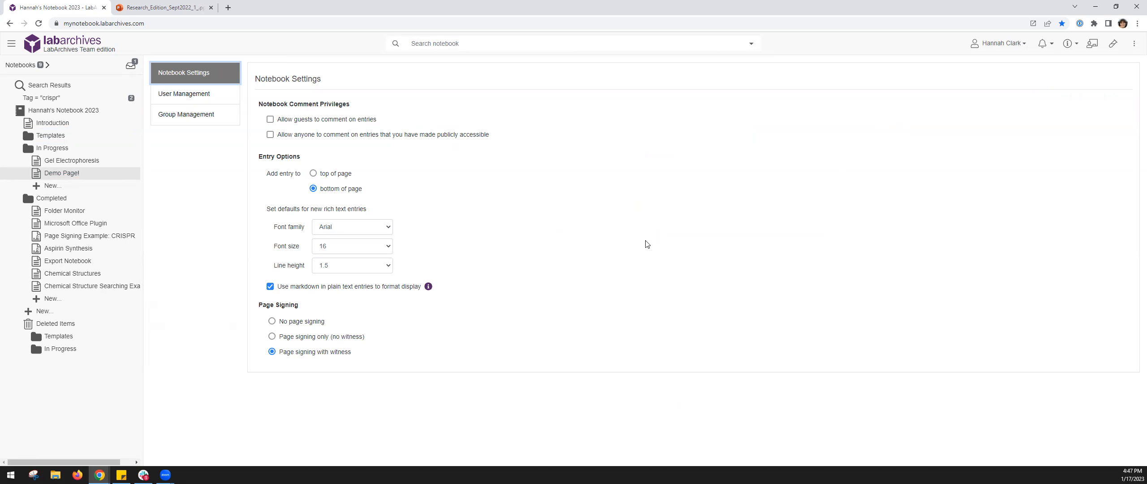
left_click(177, 94)
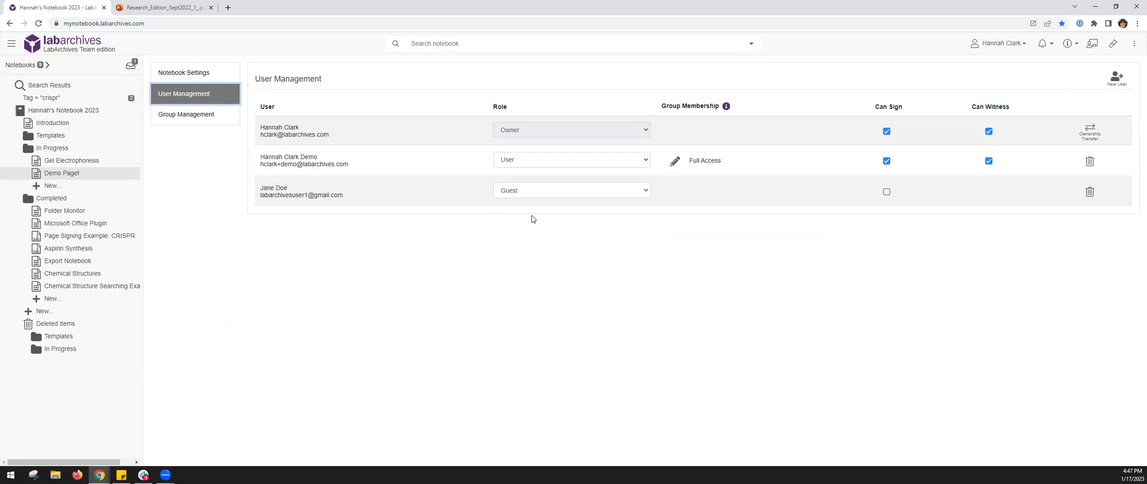
left_click(1117, 79)
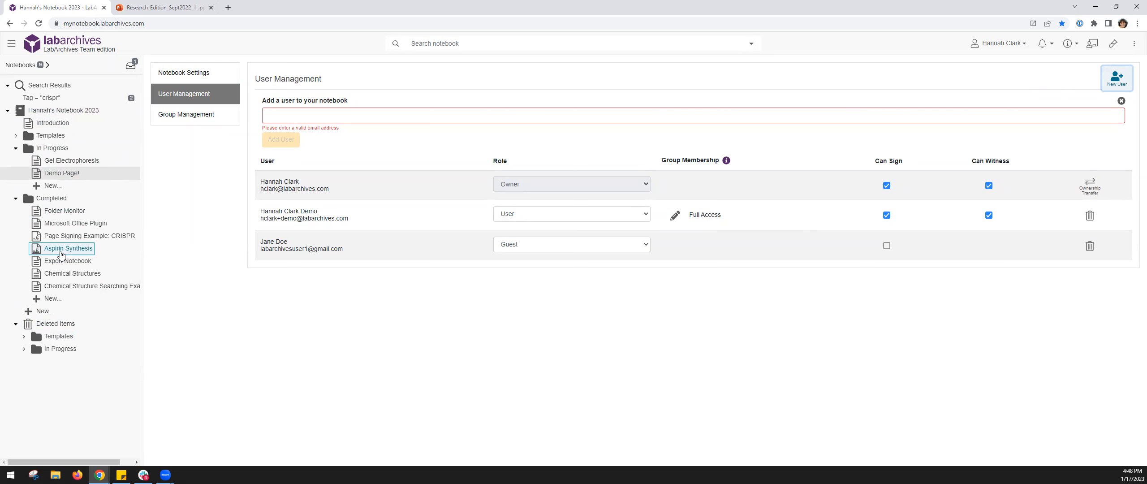
- View the list of accessible notebooks, return to the current one, and show the role choices for the Full Access group member
left_click(36, 65)
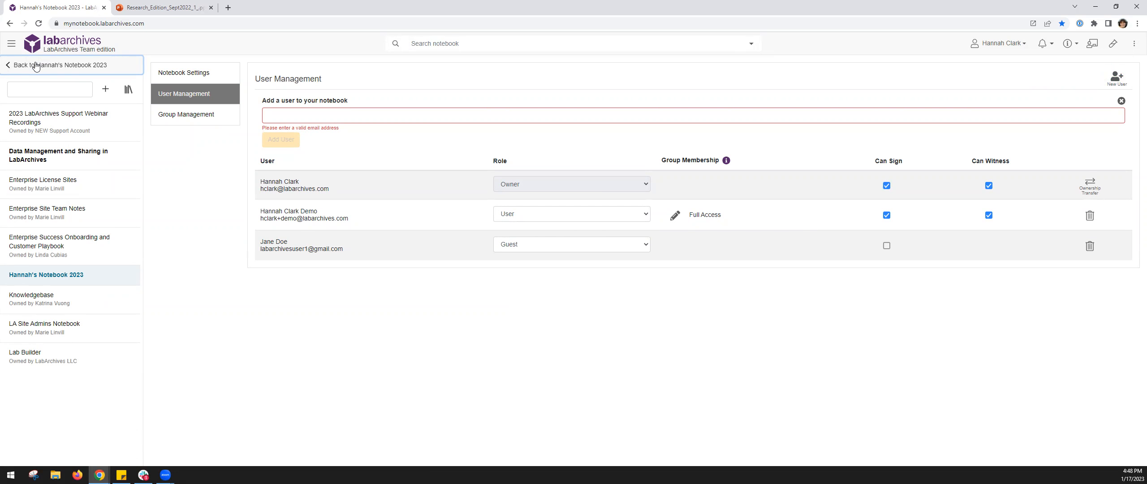
left_click(36, 66)
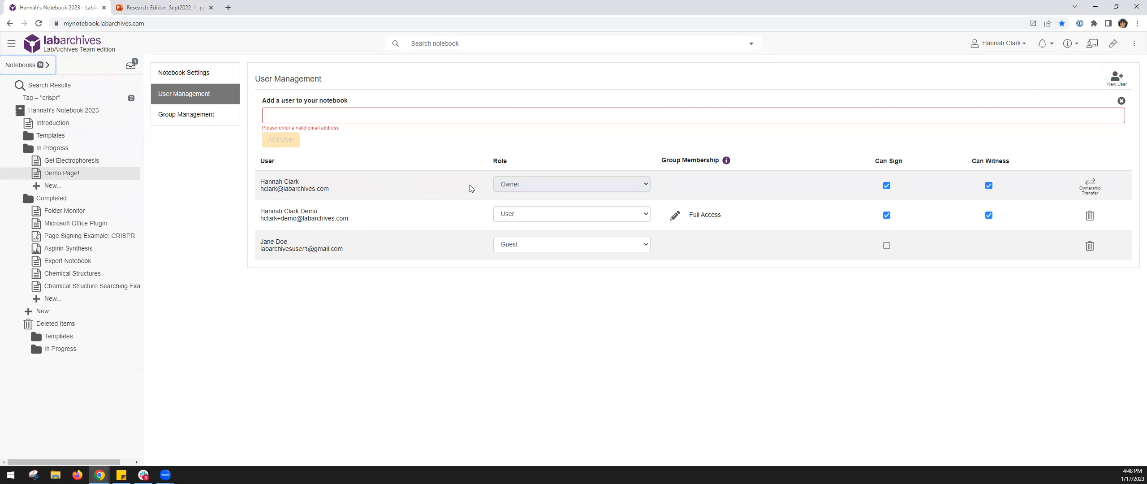
left_click(512, 217)
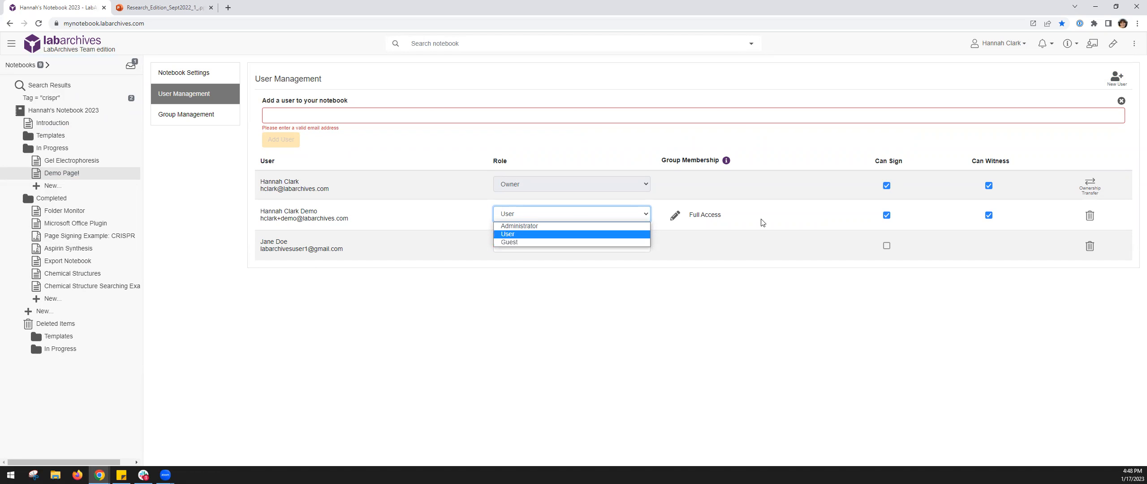
left_click(988, 238)
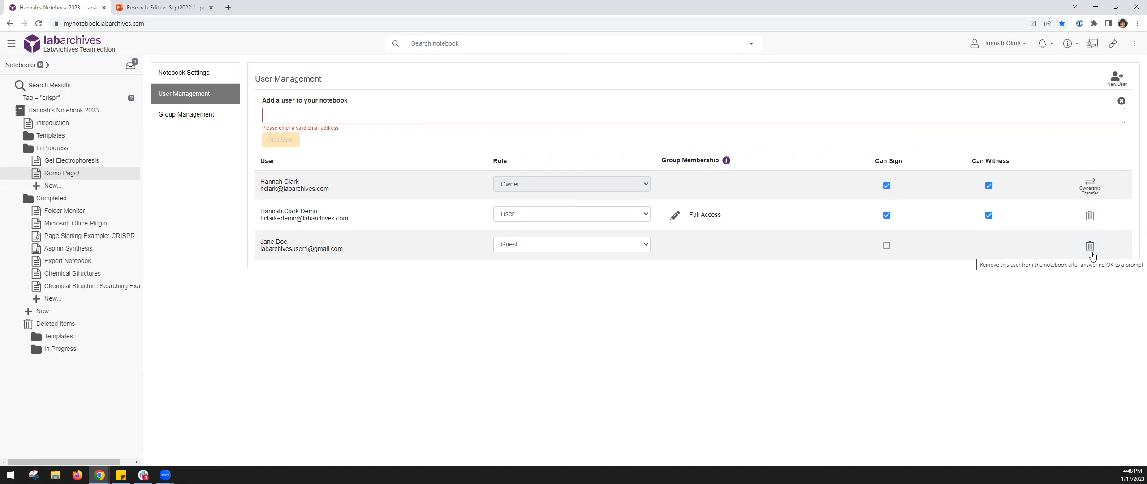
- Permanently remove the Guest user from the notebook, and view the ownership transfer options without transferring ownership
left_click(1090, 253)
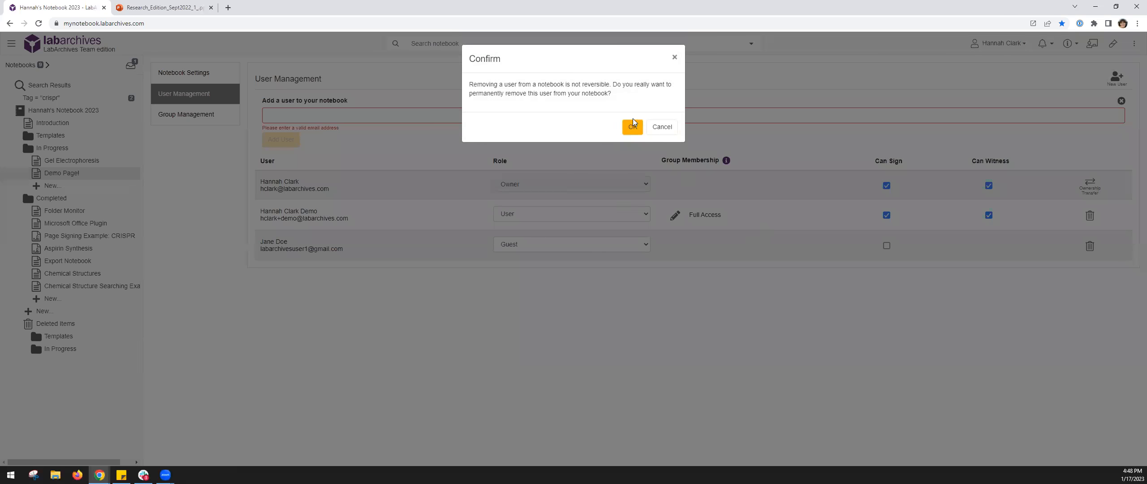
left_click(633, 127)
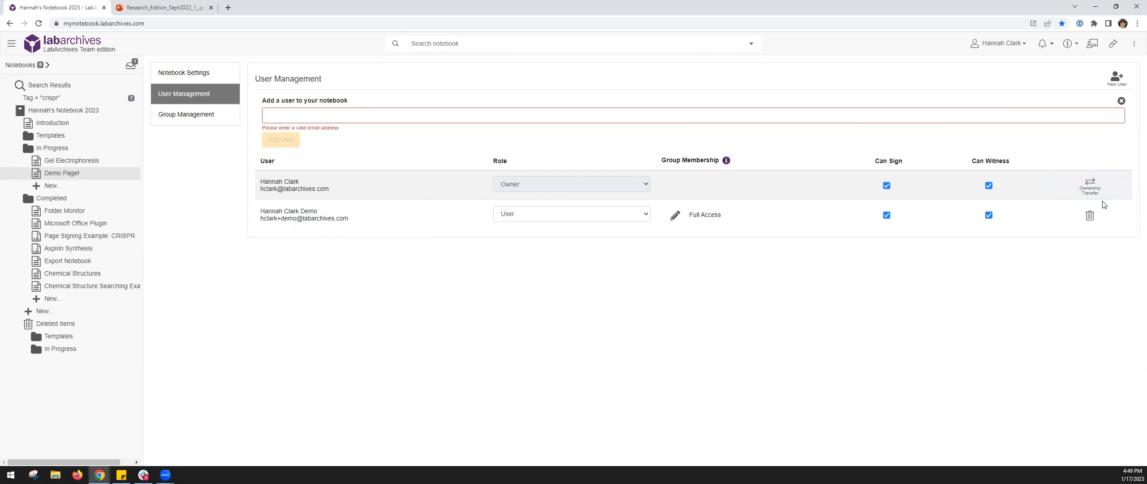
left_click(1103, 198)
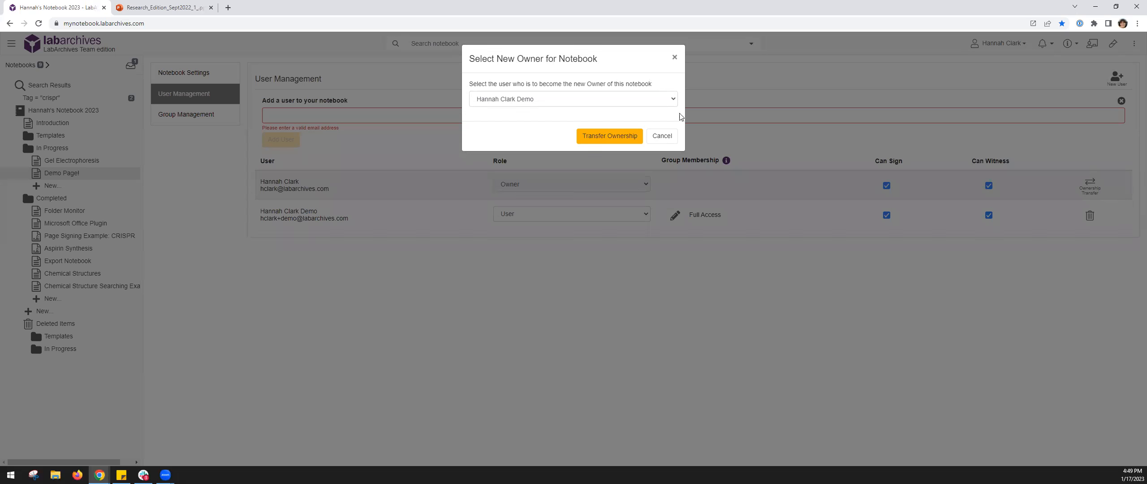
left_click(664, 139)
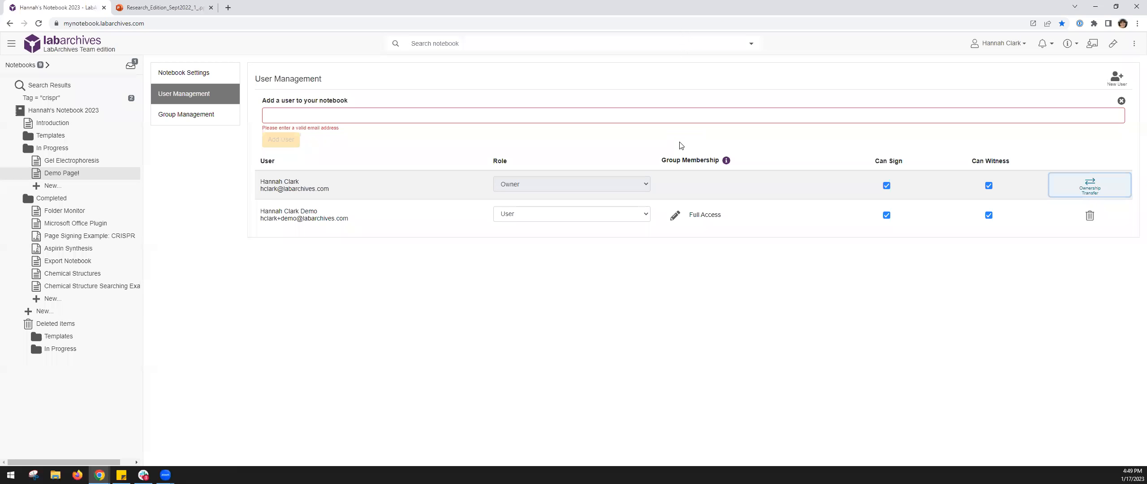
- Return to Demo Page! and share the In Progress folder for viewing by sending an invitation to the recipient's e-mail address
left_click(61, 174)
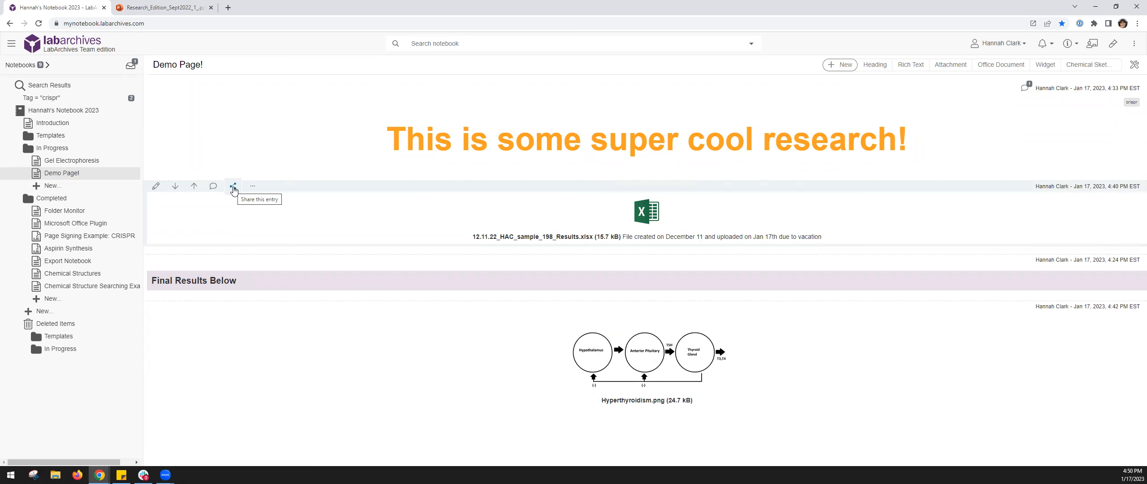
right_click(53, 149)
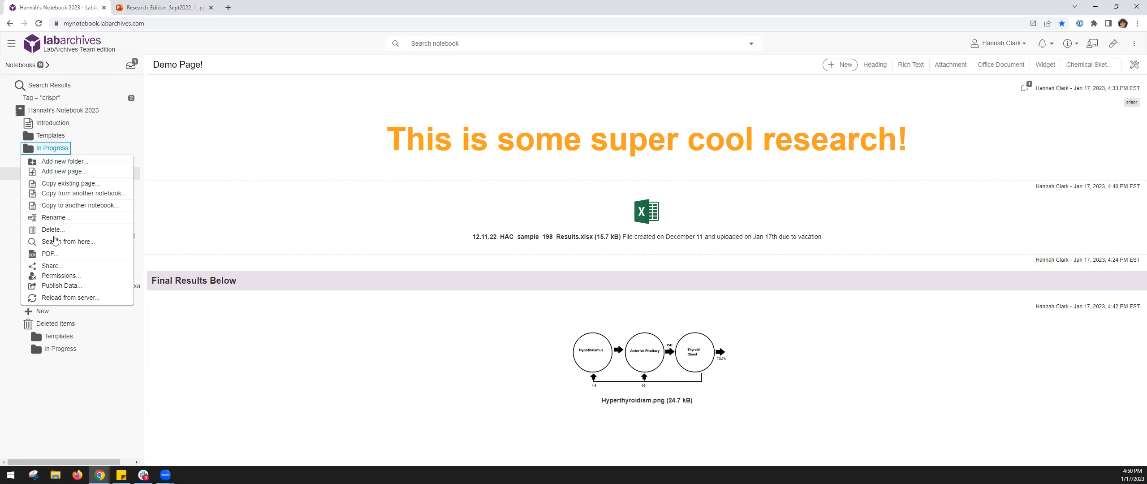
left_click(48, 266)
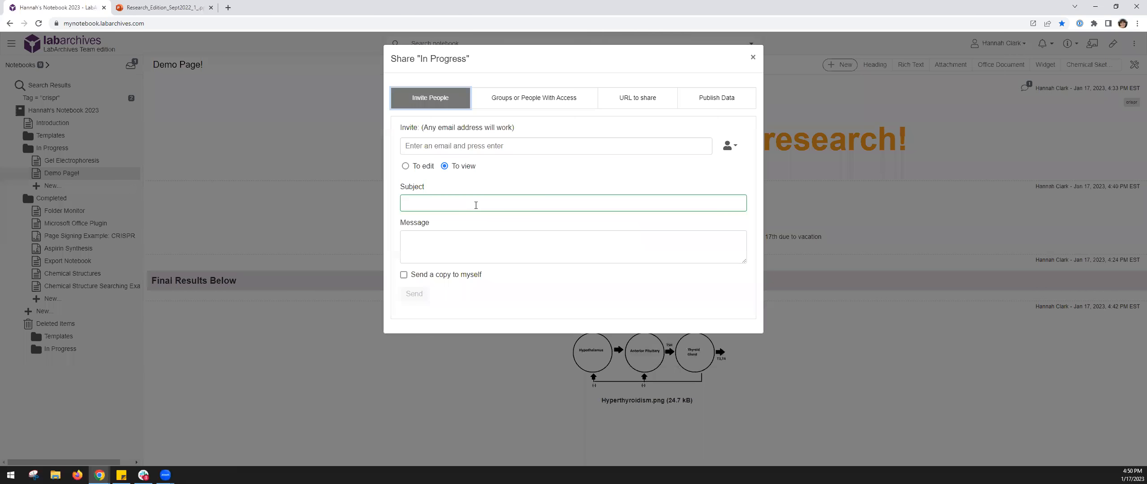
left_click(483, 146)
type("test")
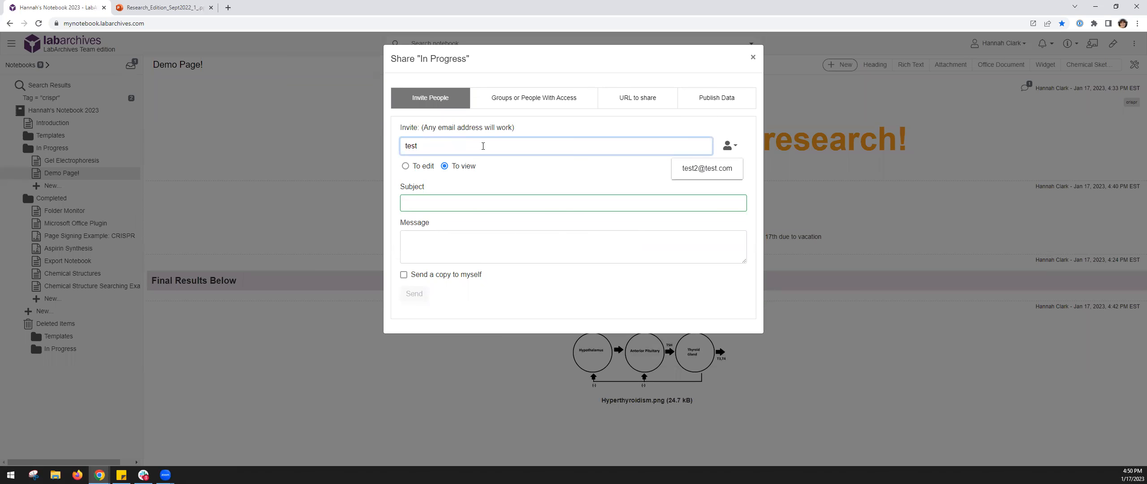
type("@test.com")
key("Return")
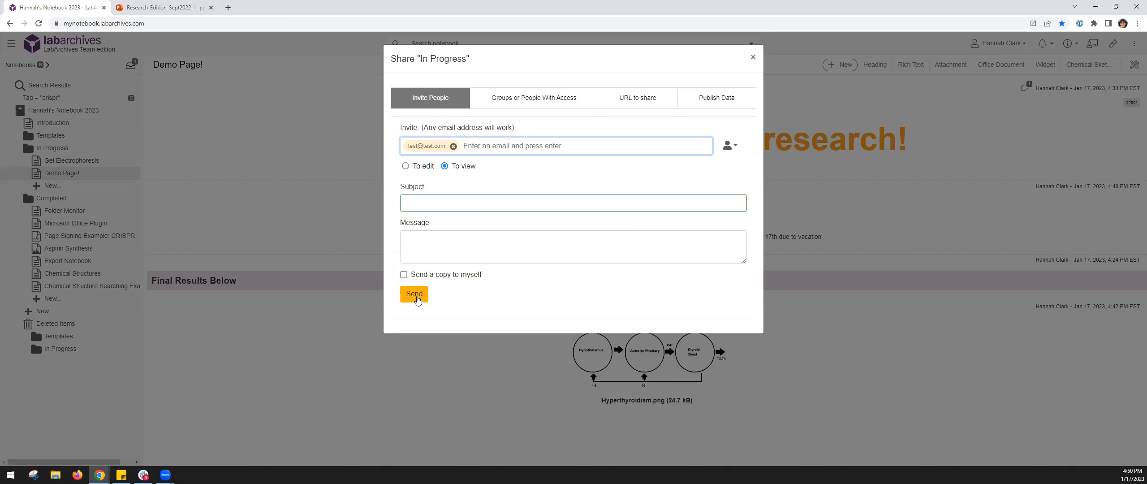
left_click(415, 294)
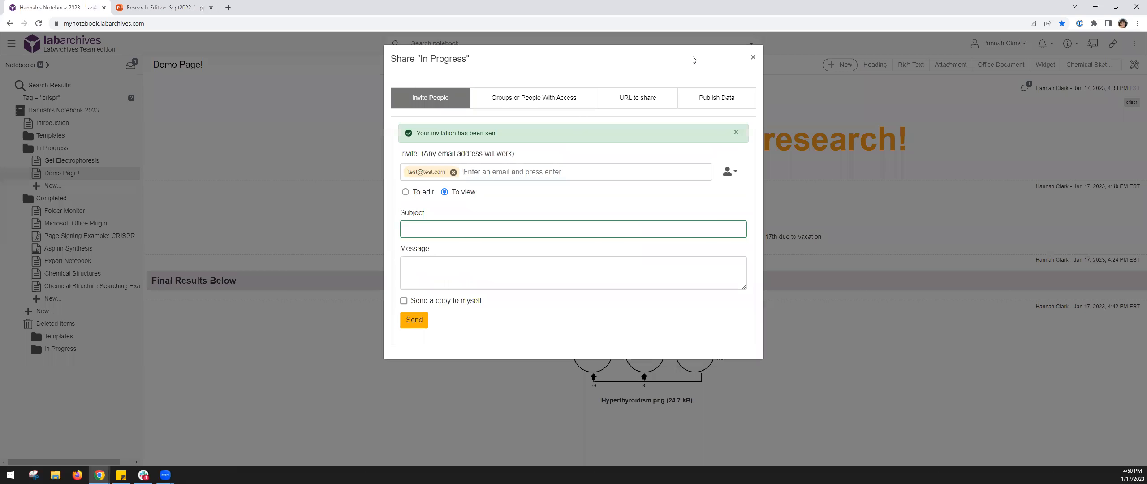
- Check which groups or people have access to the In Progress folder and close its sharing settings
left_click(534, 101)
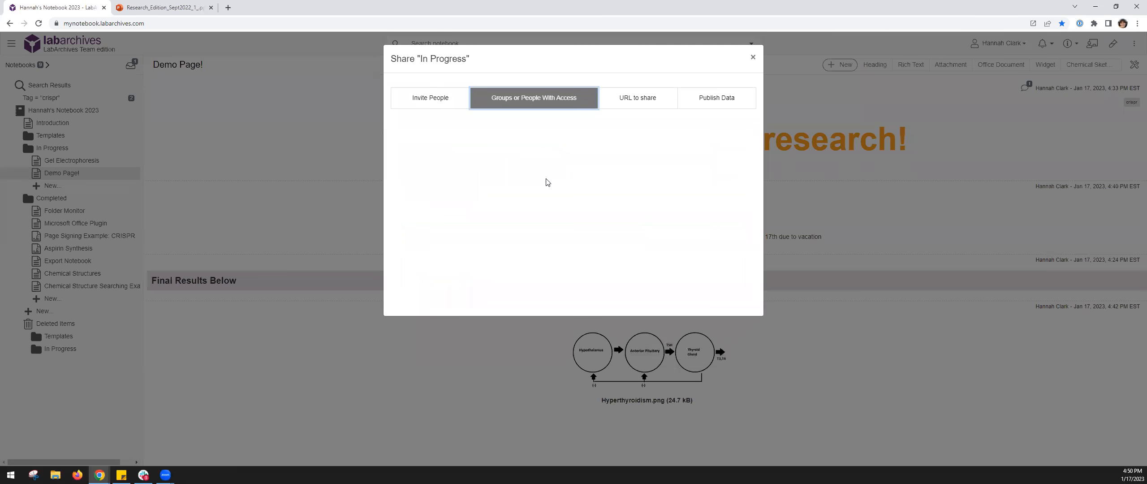
left_click(753, 57)
left_click(43, 148)
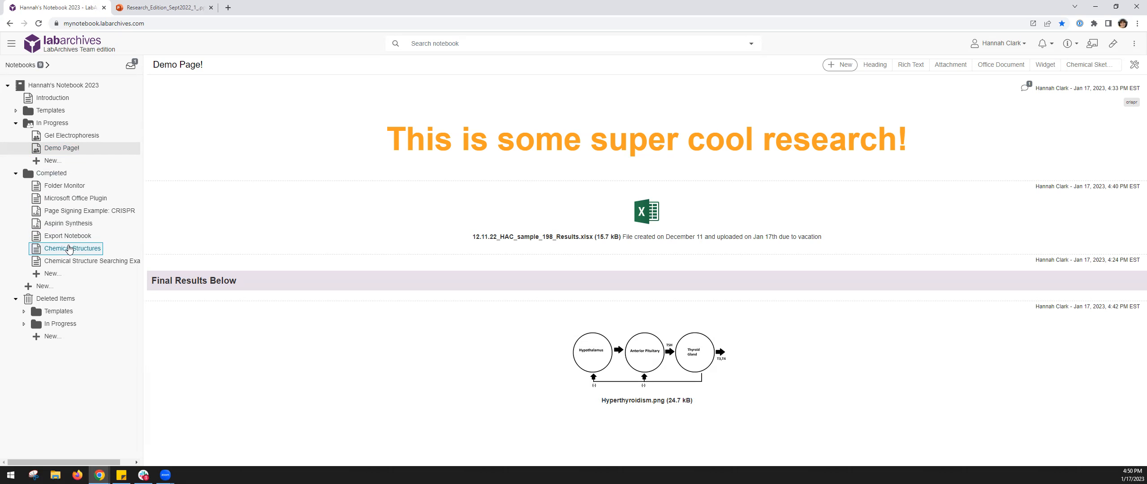
- Open the Export Notebook page in the Completed folder and display the Notebook to PDF utility
left_click(76, 242)
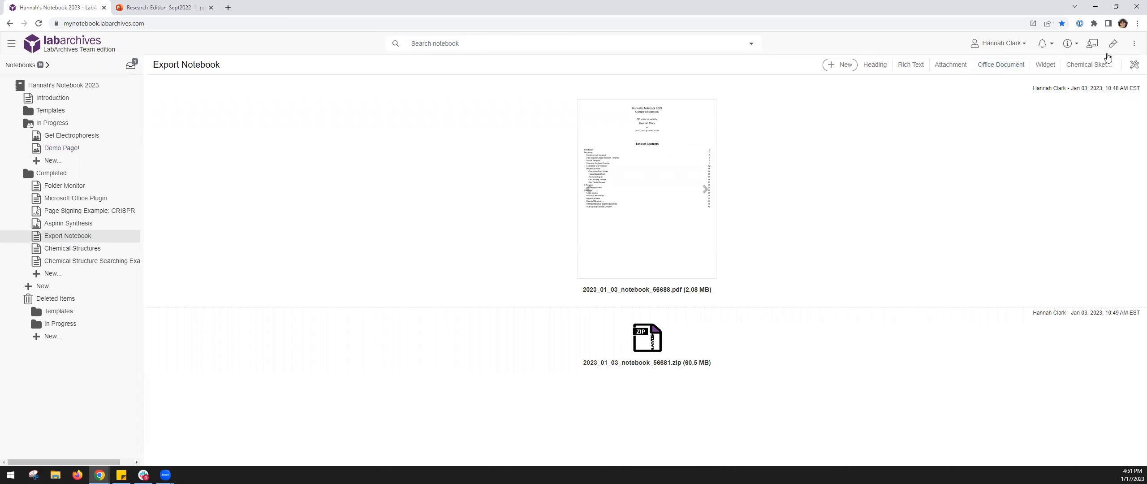
left_click(1135, 44)
mouse_move(1128, 115)
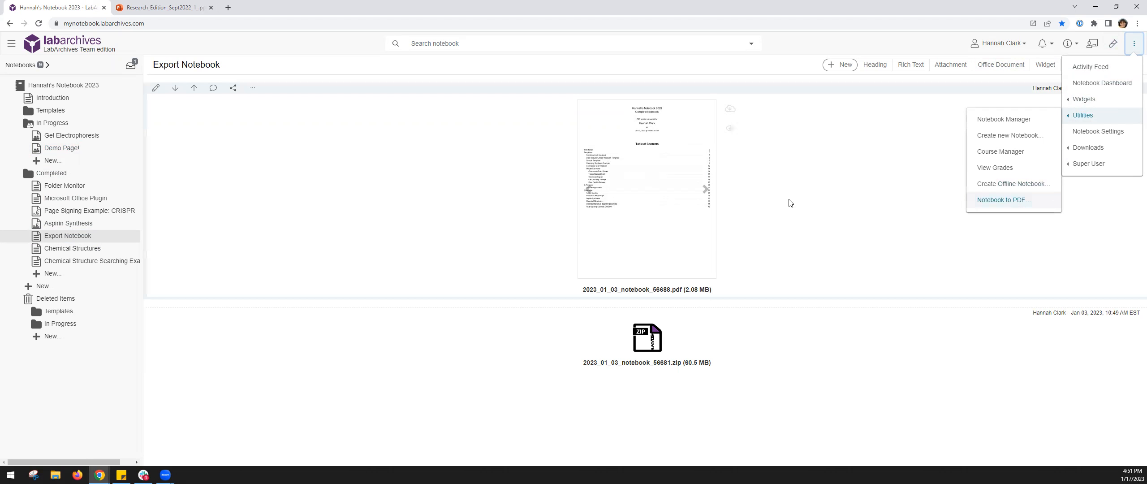
- View the exported notebook PDF, going to the Traditional Lab Notebook section and reading on to the Data Analysis/Clinical Research Template
left_click(728, 137)
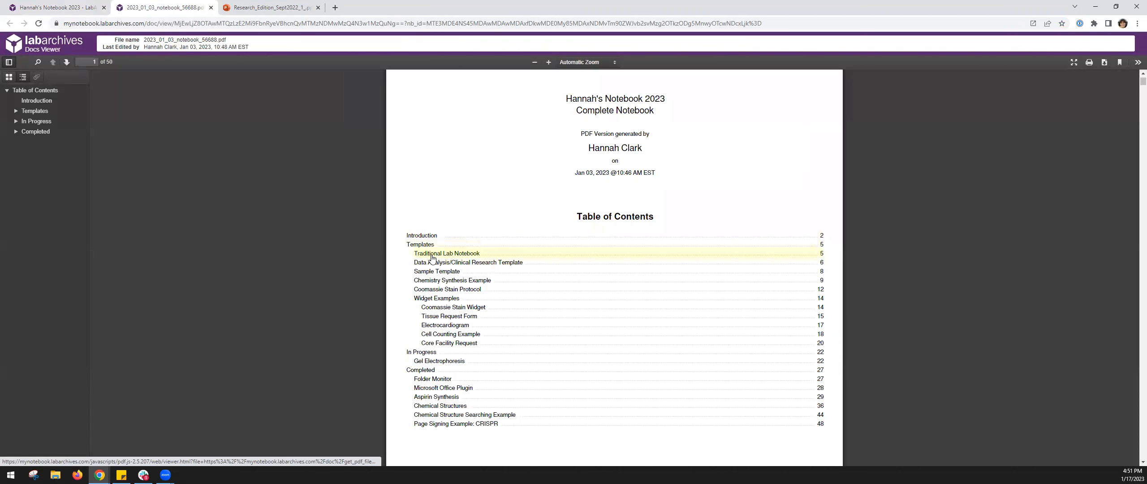
left_click(475, 252)
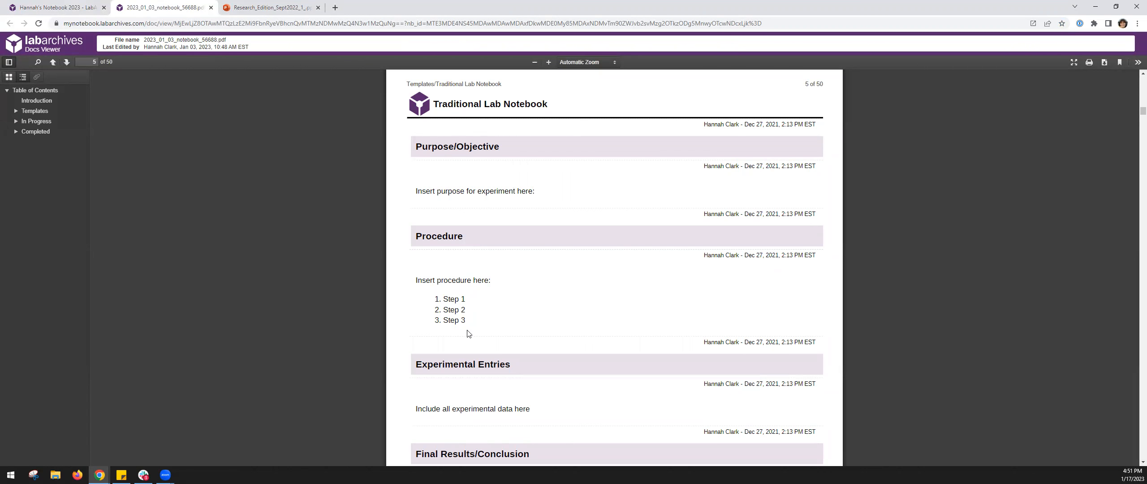
scroll(474, 325, "down", 9)
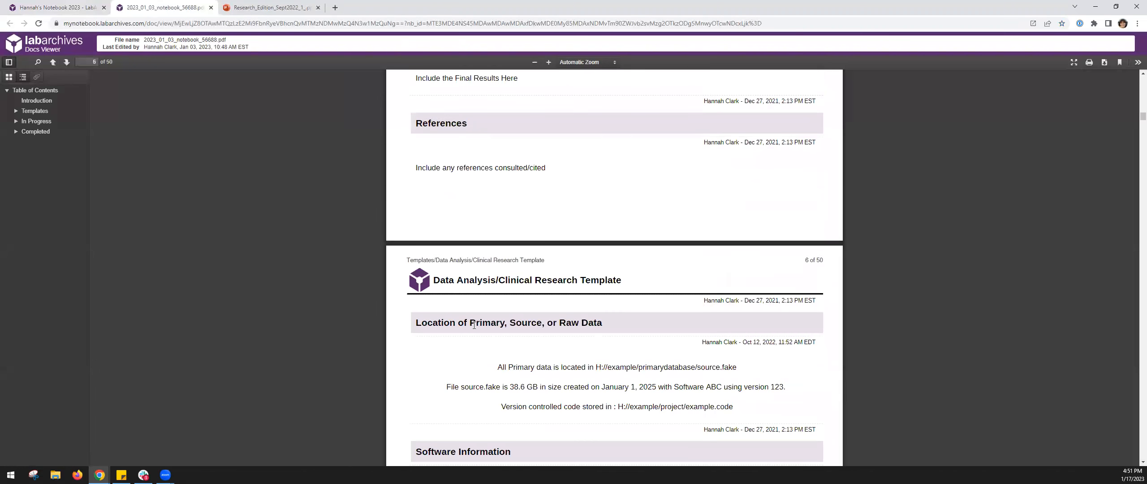
scroll(473, 325, "down", 3)
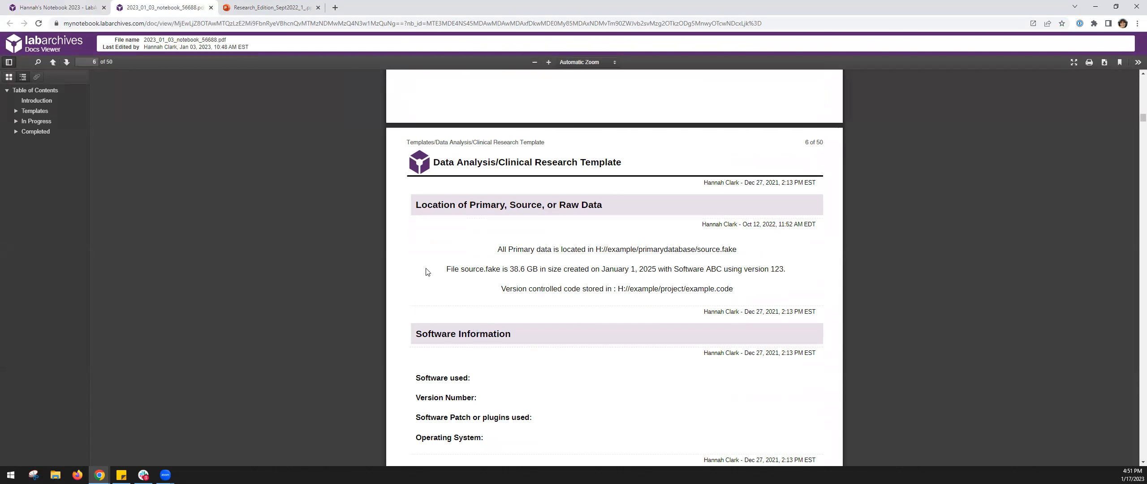
- Return to the notebook, open the Introduction page and highlight the support e-mail address
left_click(31, 5)
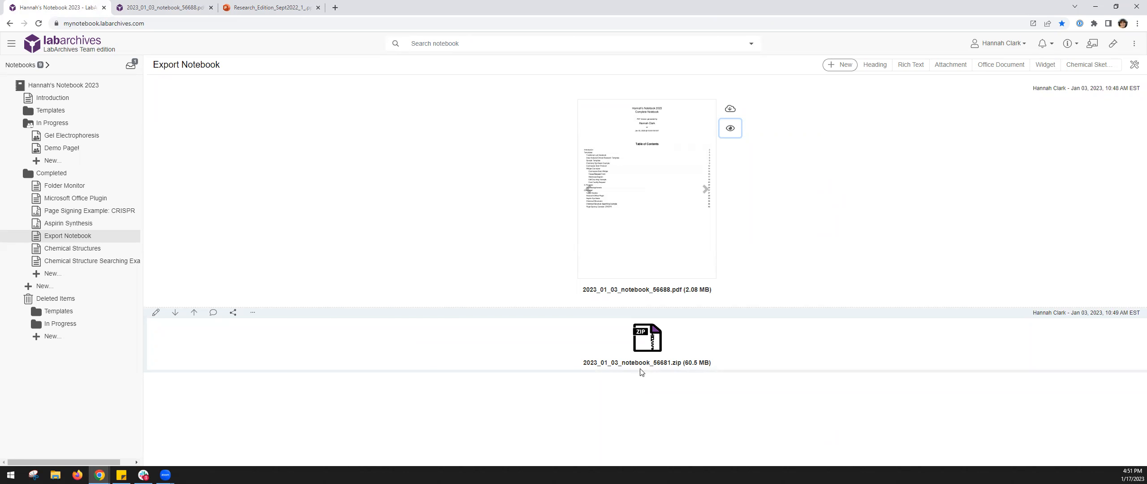
left_click(53, 97)
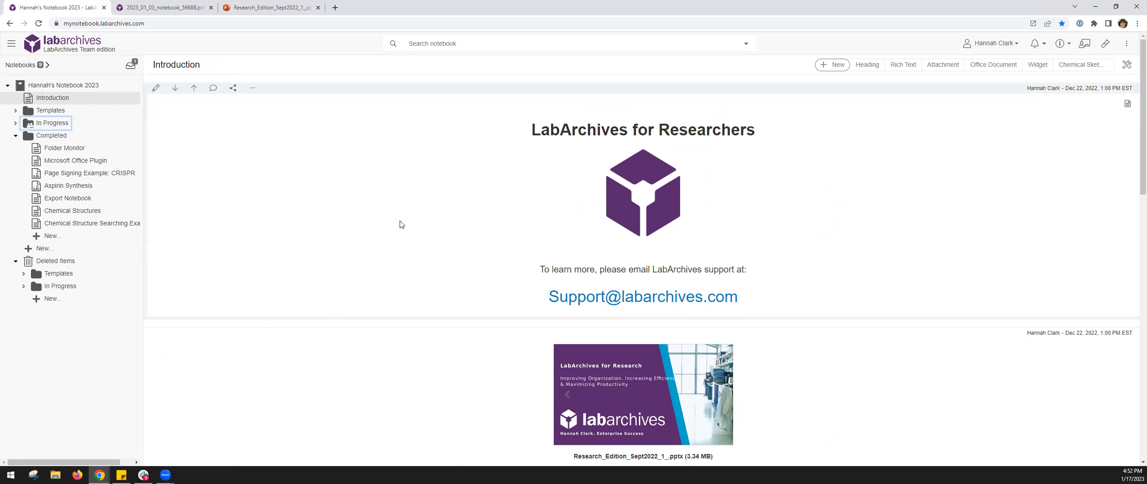
left_click_drag(759, 303, 569, 275)
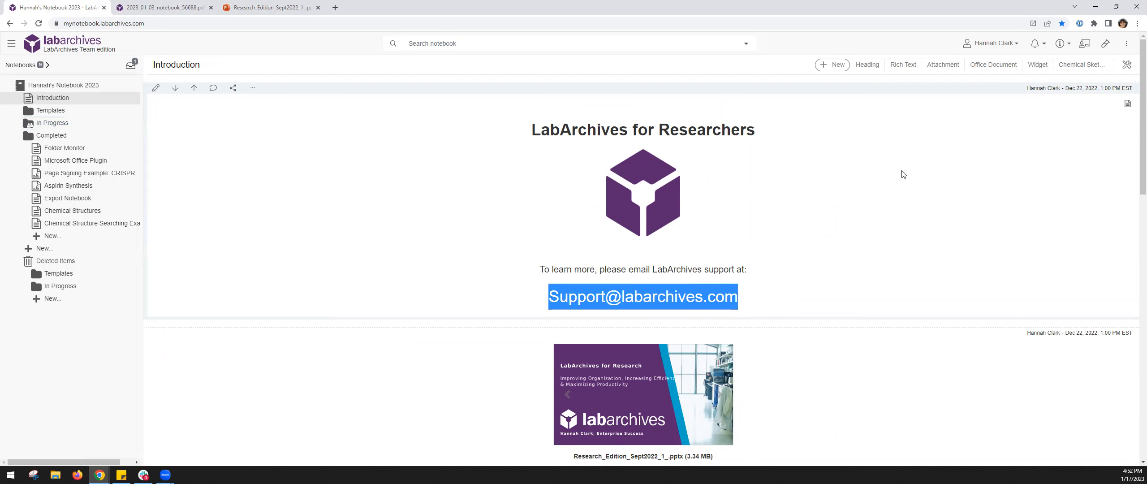
- Open the LabArchives Knowledgebase and expand the 10.0 Partner Applications topic under ELN For Research & Education
left_click(1066, 45)
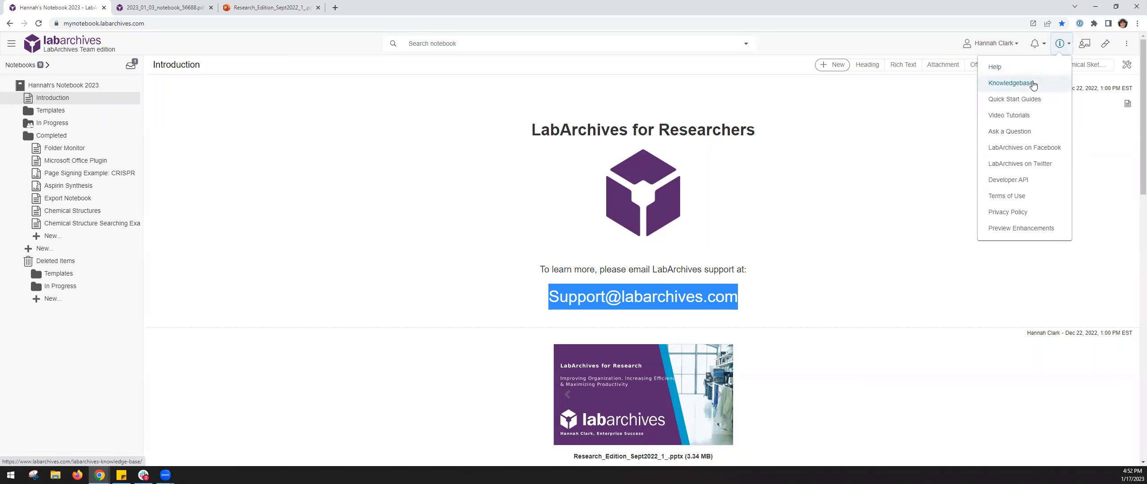
left_click(1027, 84)
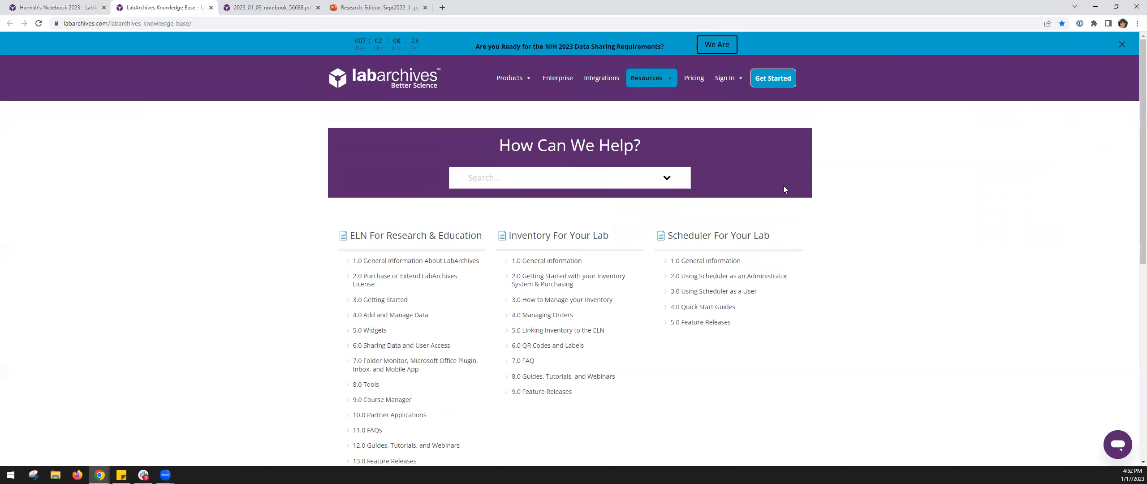
scroll(350, 337, "down", 1)
left_click(398, 356)
scroll(397, 358, "down", 1)
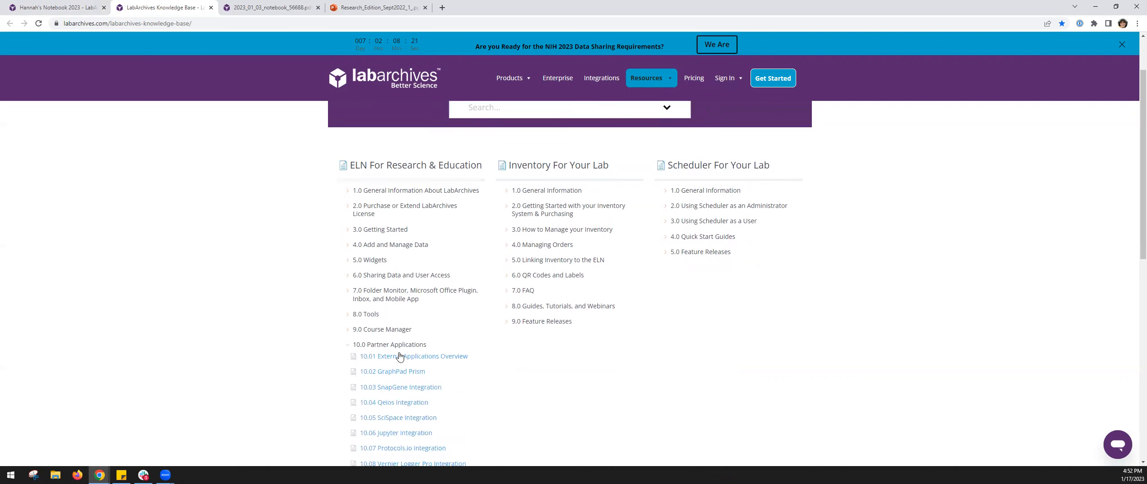
- Open the 10.10 REDCap Integration article and read through the administrator note and account connection instructions
left_click(389, 448)
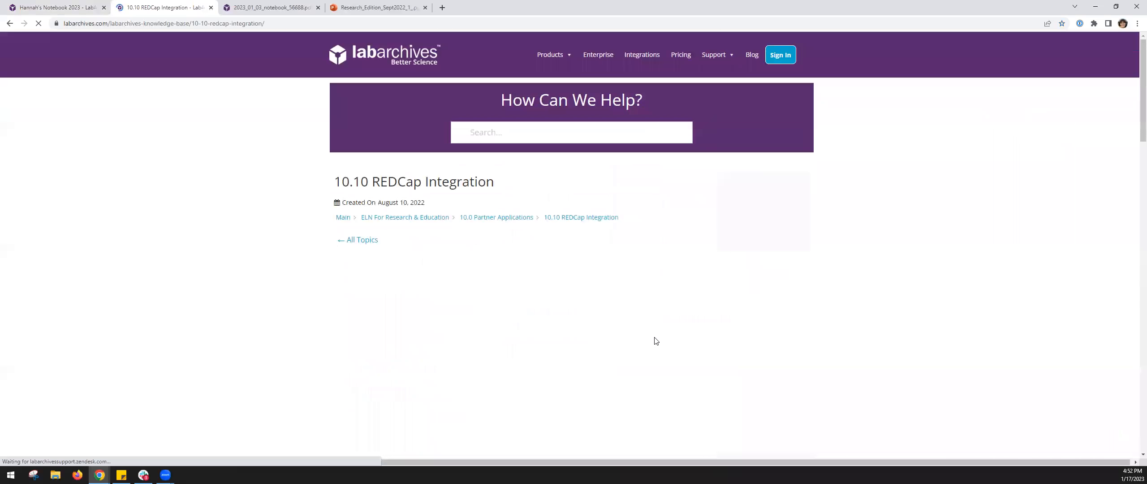
scroll(653, 339, "down", 1)
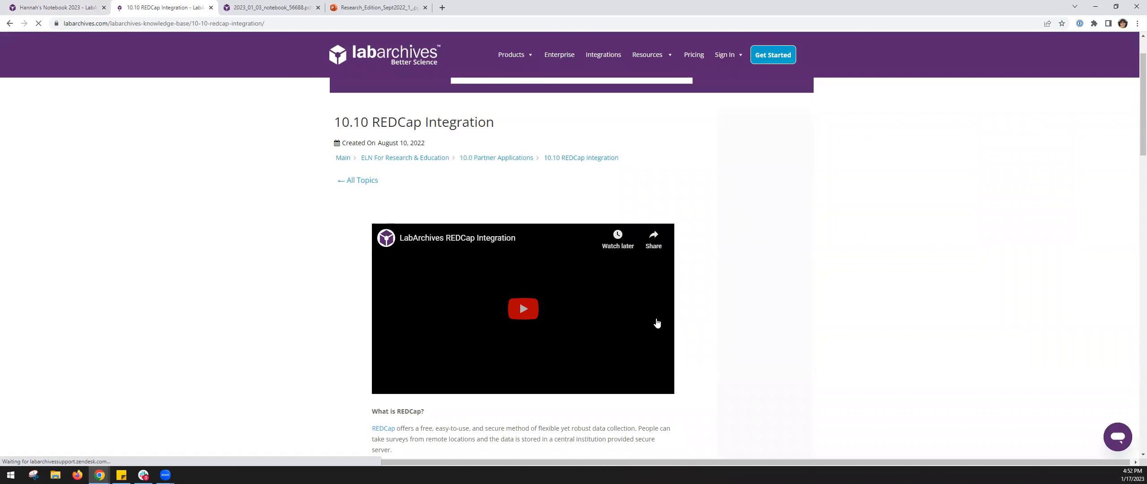
left_click(509, 23)
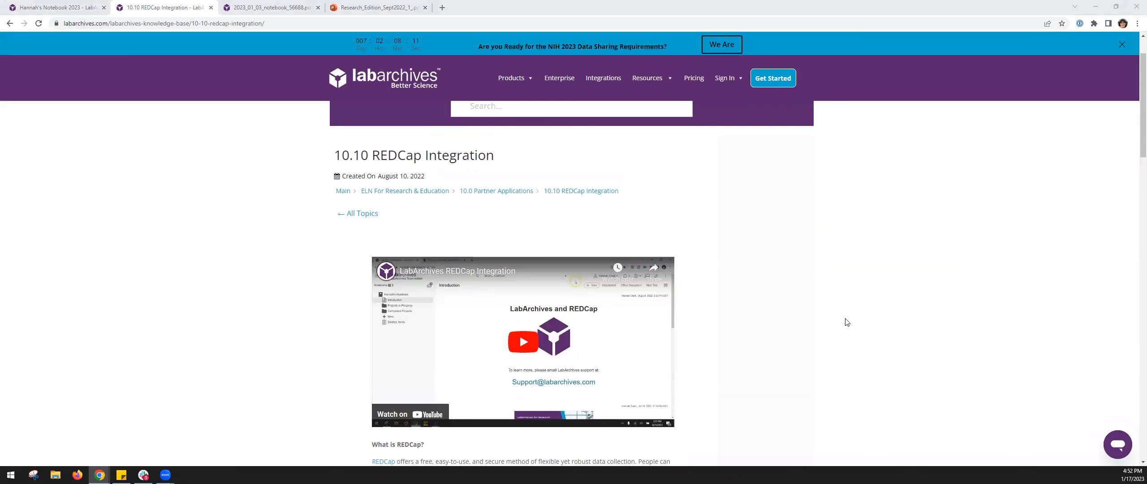
scroll(717, 340, "down", 3)
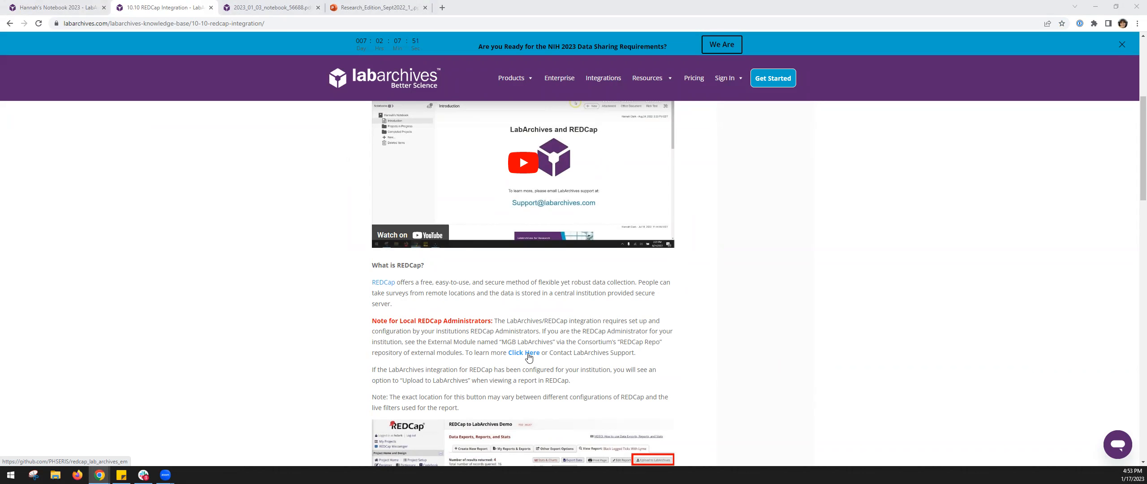
scroll(529, 357, "down", 3)
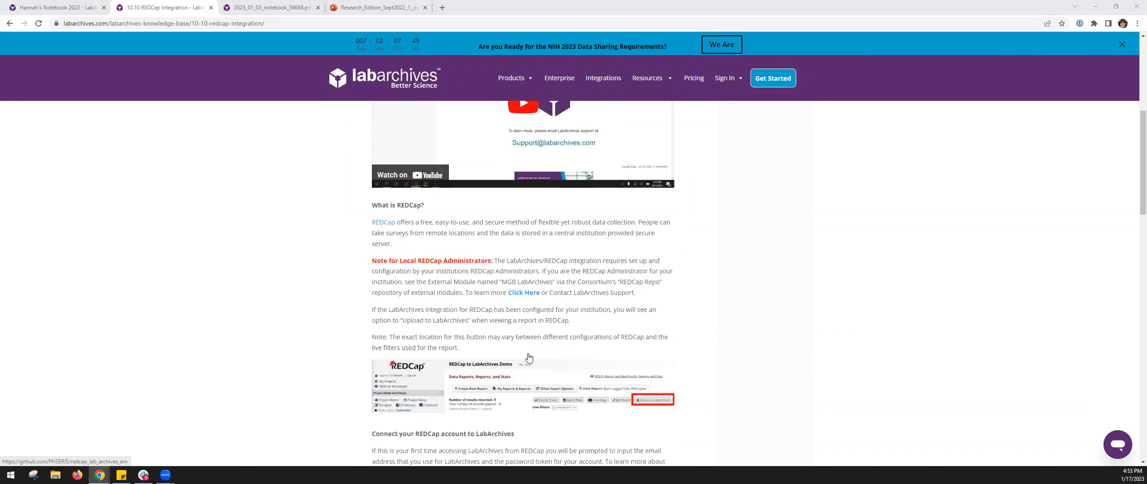
scroll(662, 317, "down", 2)
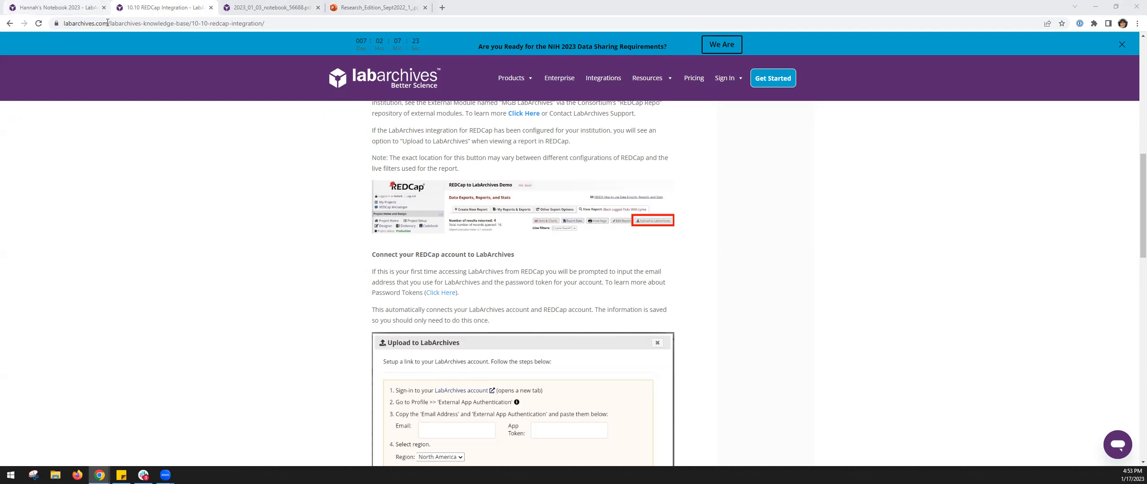
- Go back to the notebook, view the LabArchives Inventory home page from it, and return to the Introduction page
left_click(18, 5)
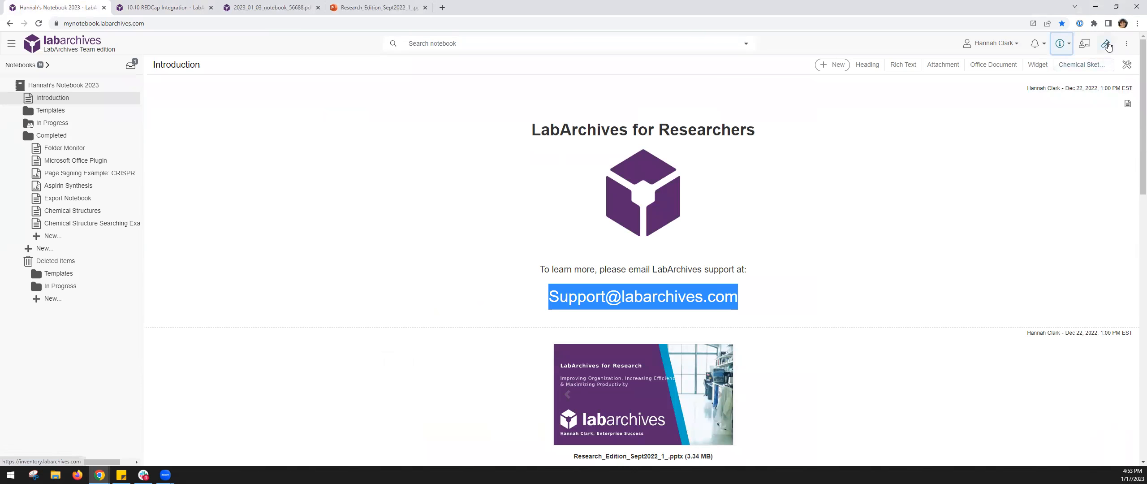
left_click(1106, 45)
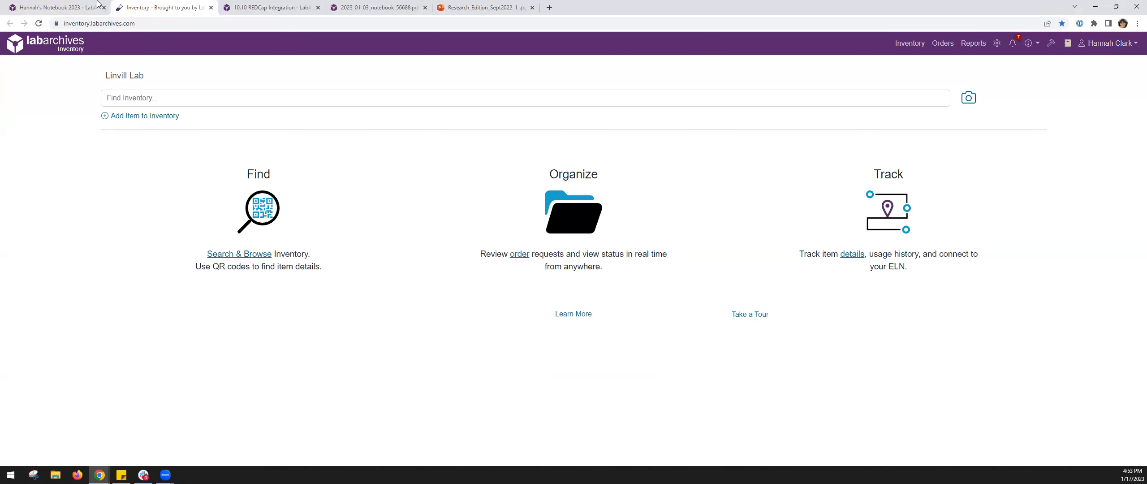
left_click(44, 10)
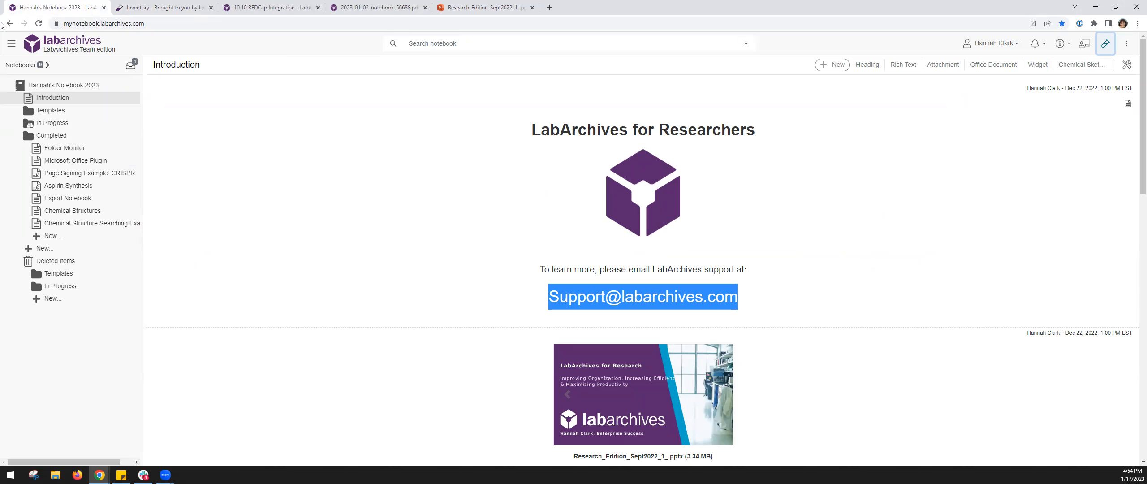
left_click(45, 140)
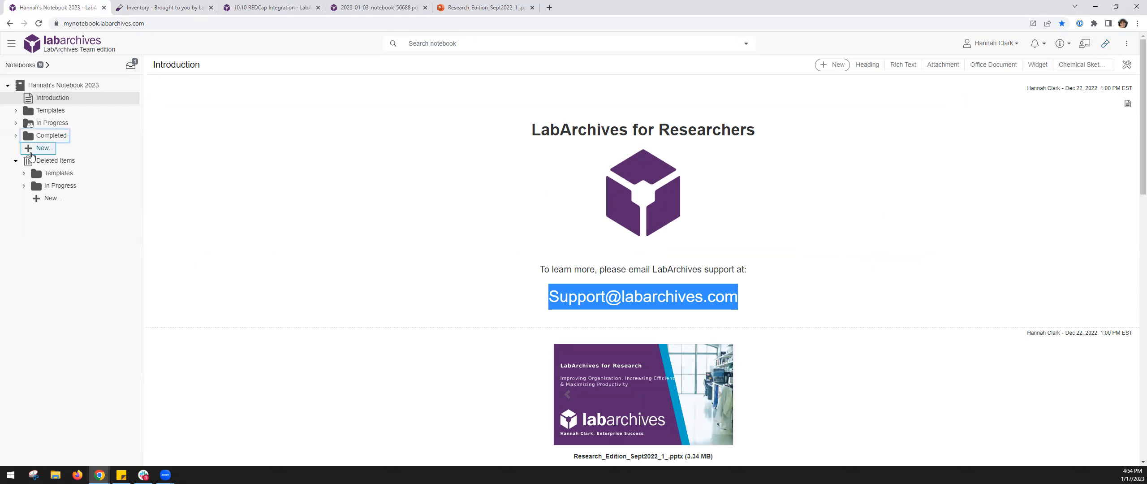
left_click(43, 134)
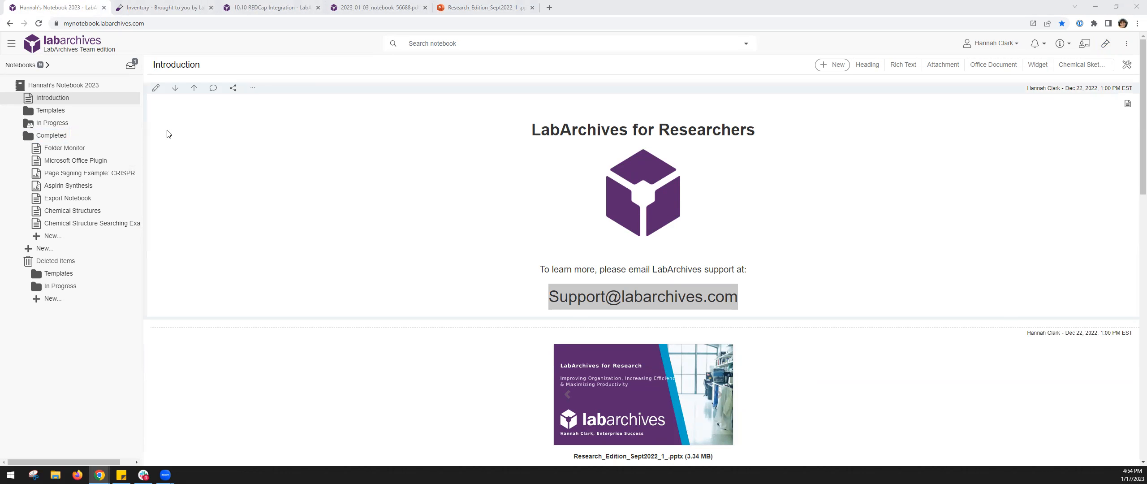
- Open Demo Page! in the In Progress folder and start a new Freezer Box - General widget entry on it
left_click(52, 123)
left_click(55, 149)
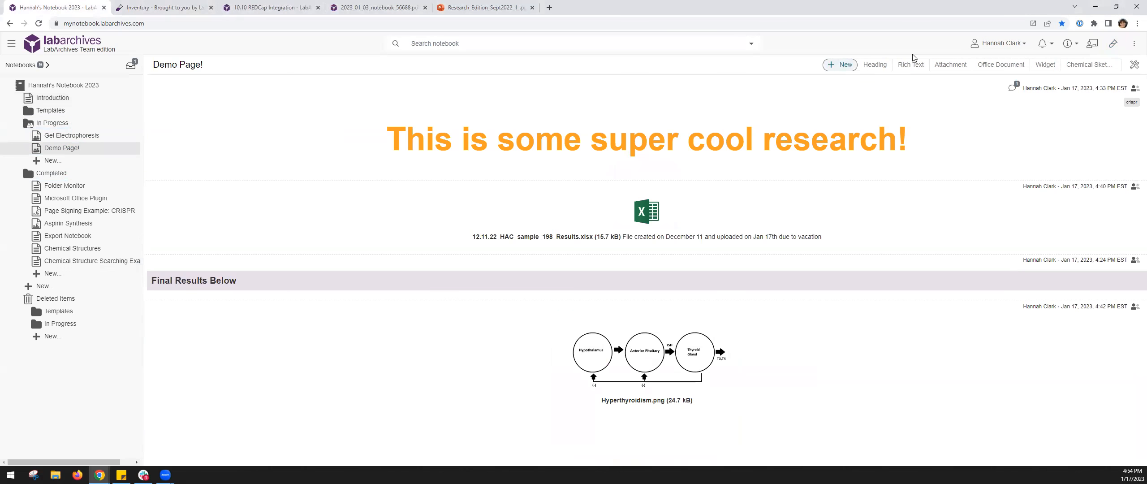
left_click(1041, 66)
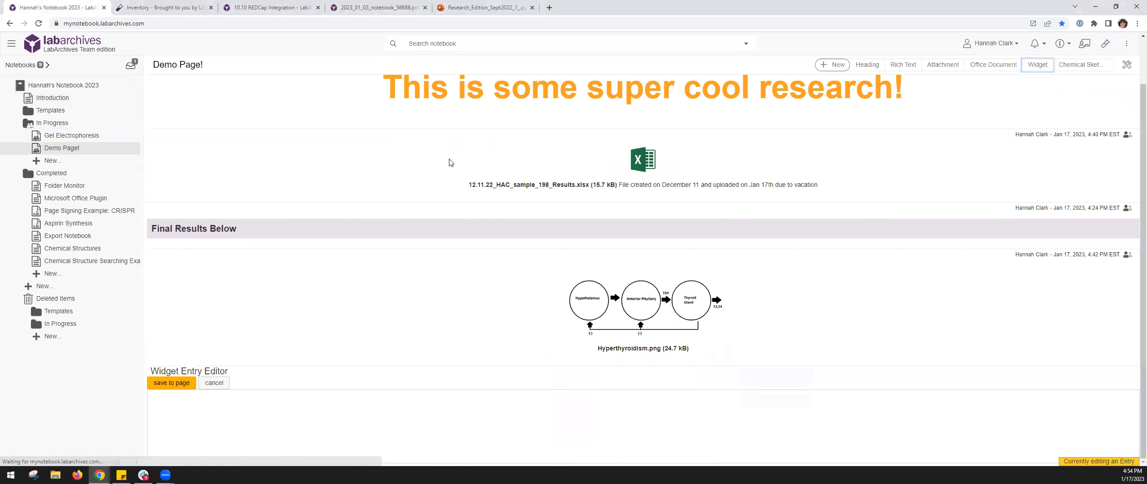
left_click(191, 276)
type("free")
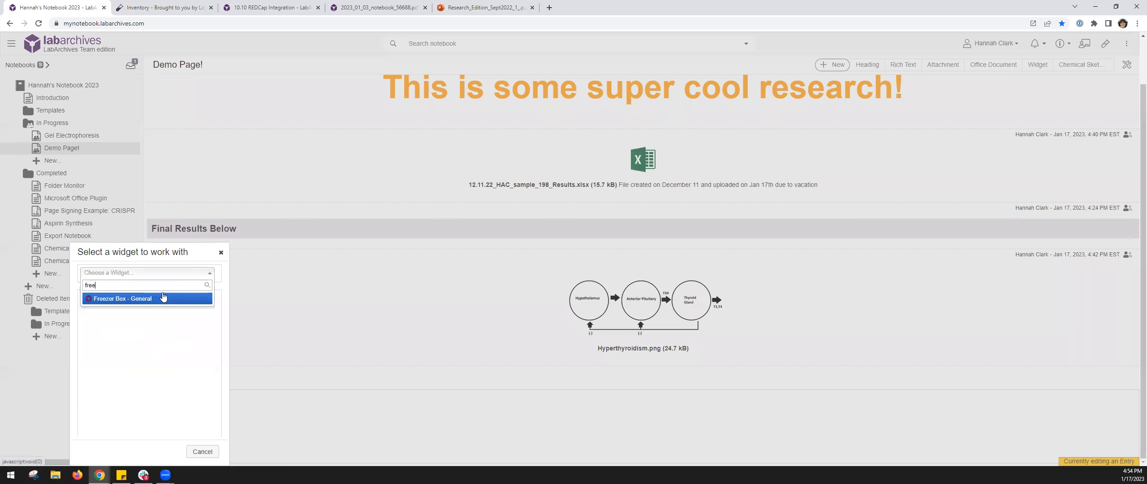
left_click(162, 300)
left_click(136, 452)
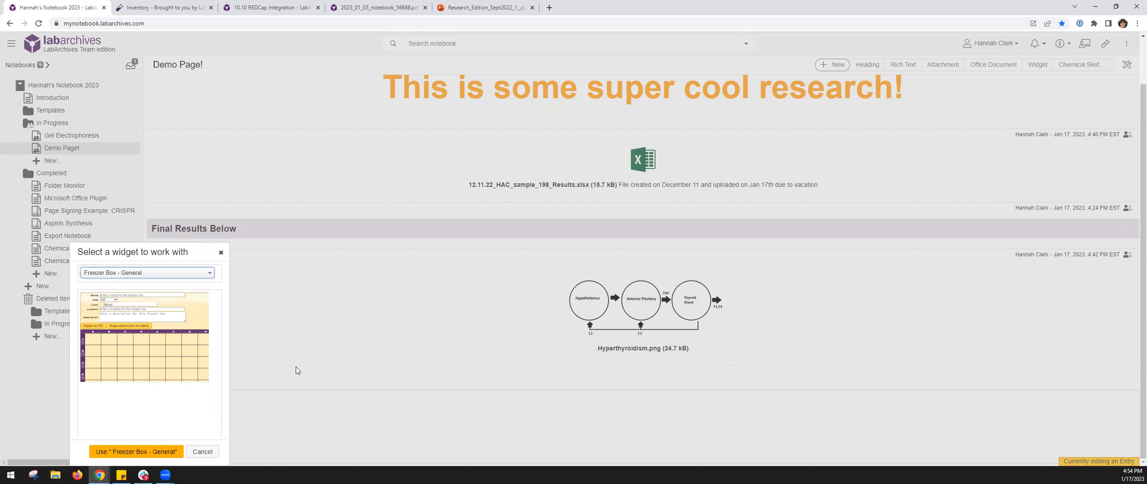
scroll(338, 301, "down", 5)
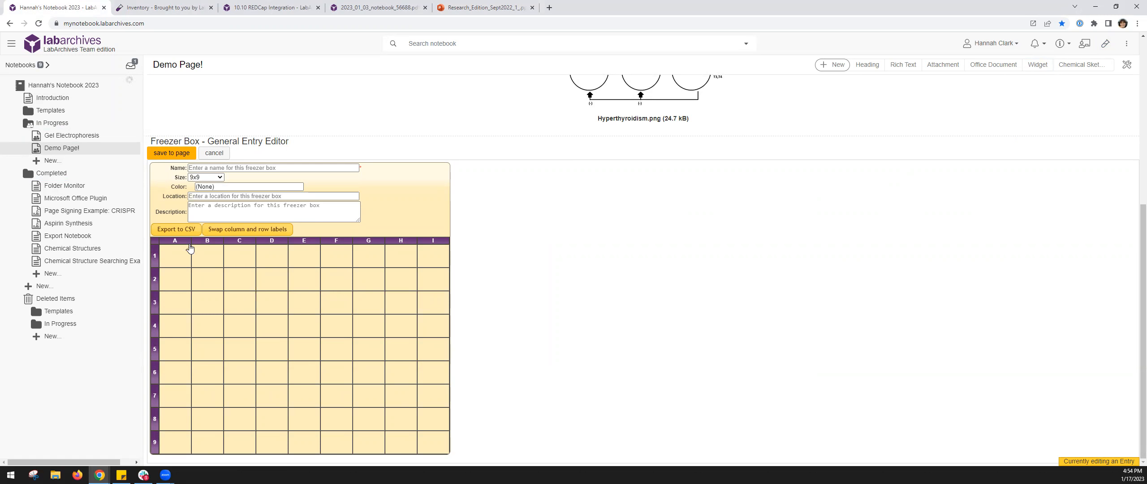
- Fill in the name of a Cell Line sample in cell A1 of the freezer box and save the cell
left_click(189, 252)
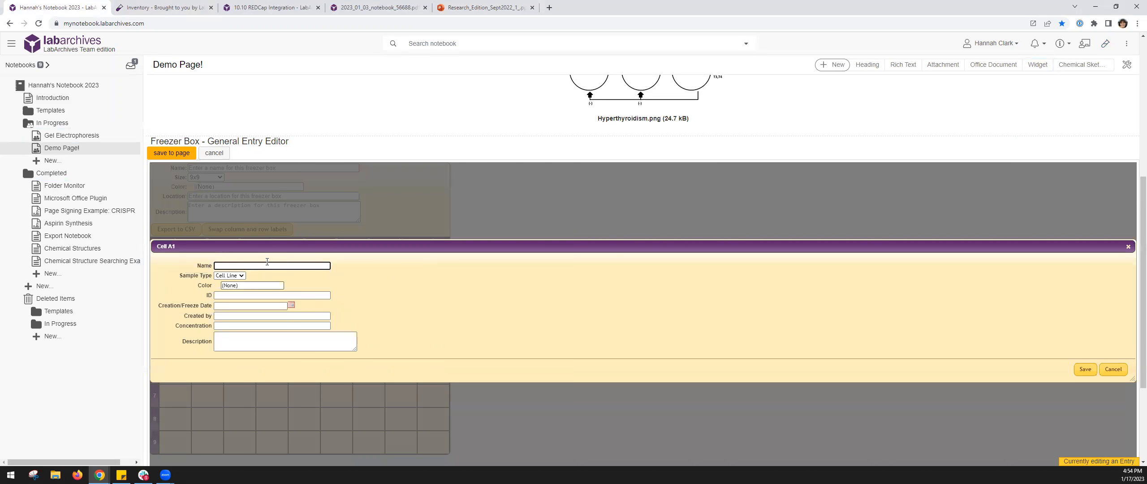
type("Hannah's cells")
left_click(1085, 370)
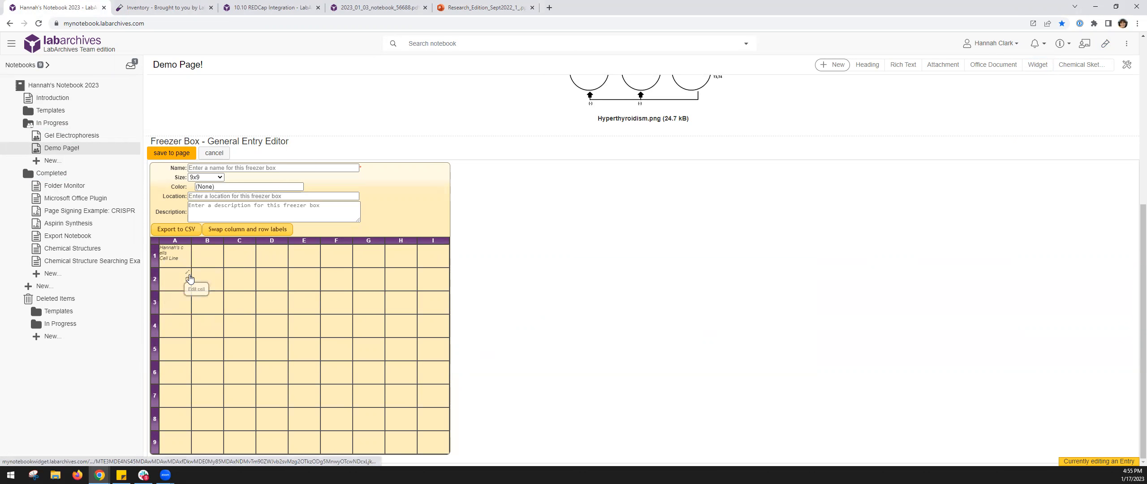
left_click(189, 278)
left_click(1115, 369)
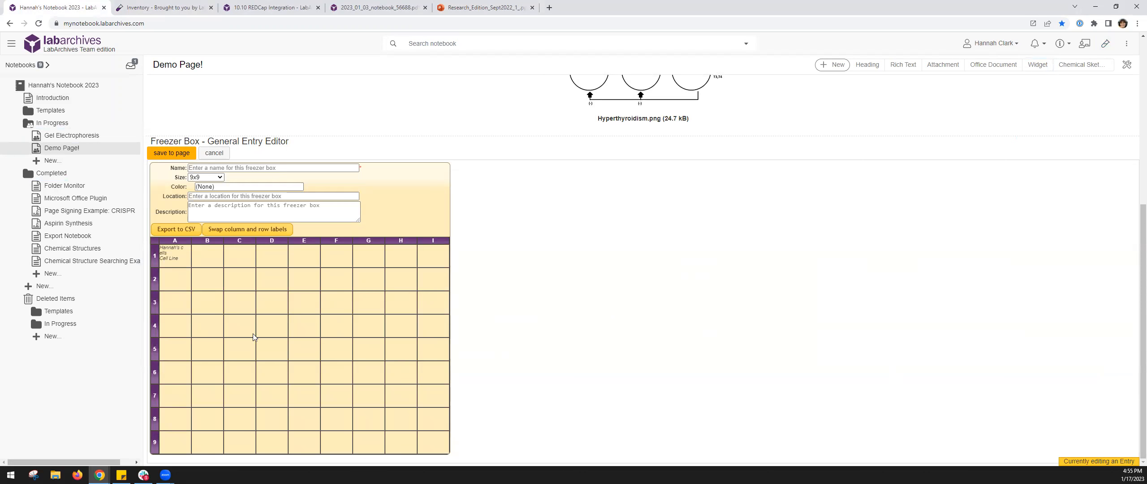
- Copy the sample from cell A1 into cells B1, C1, D1 and E1 of the freezer box
left_click(219, 257)
left_click(252, 257)
left_click(285, 257)
left_click(317, 256)
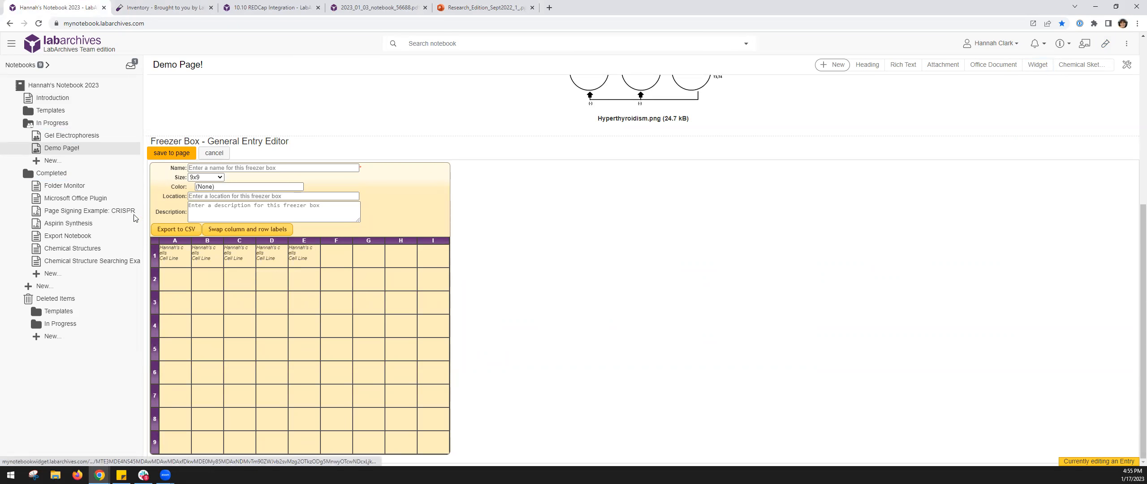
- Name the freezer box 123123 and save the entry to the page
left_click(222, 169)
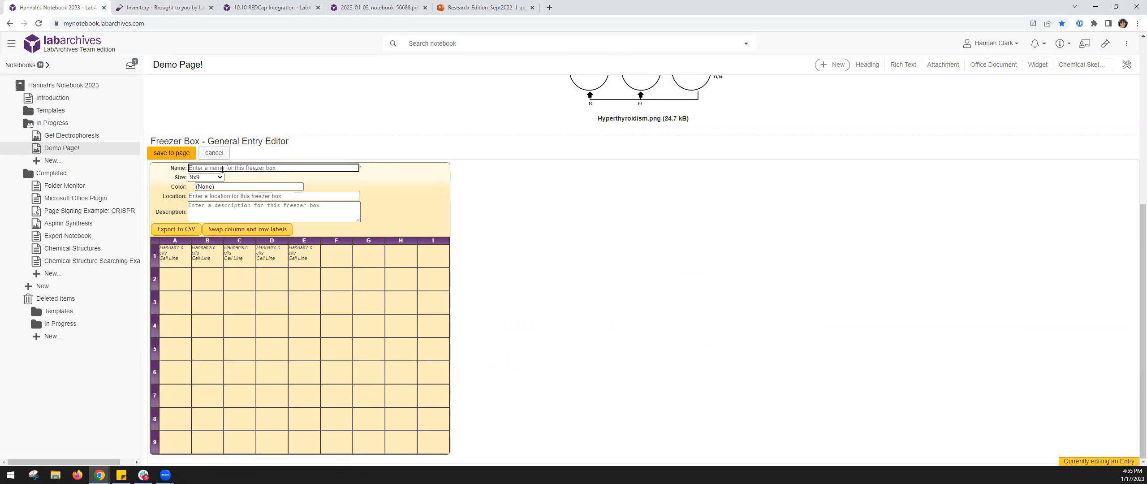
type("123123")
left_click(172, 153)
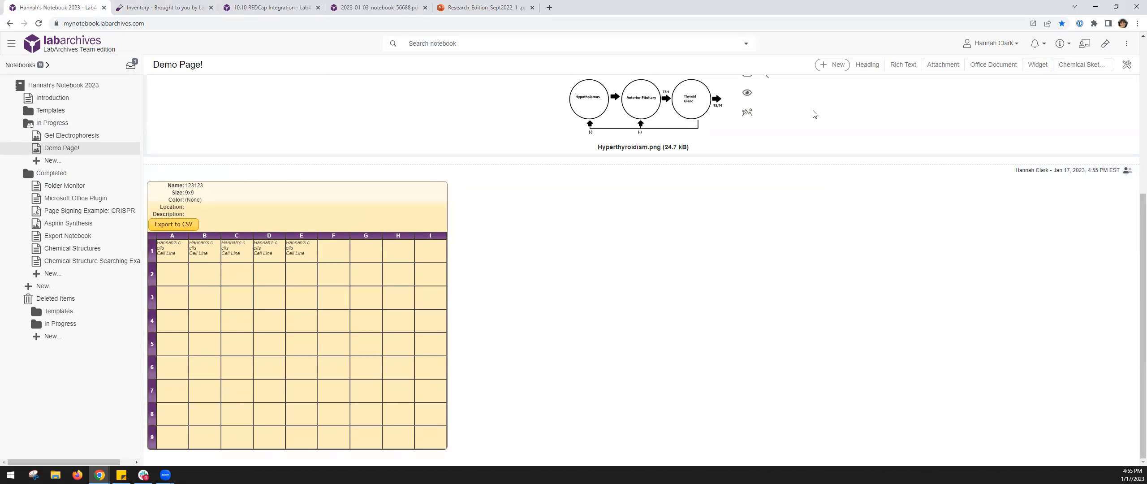
- View the Import CSV File options for adding a freezer box or database entry, and cancel the import
left_click(830, 66)
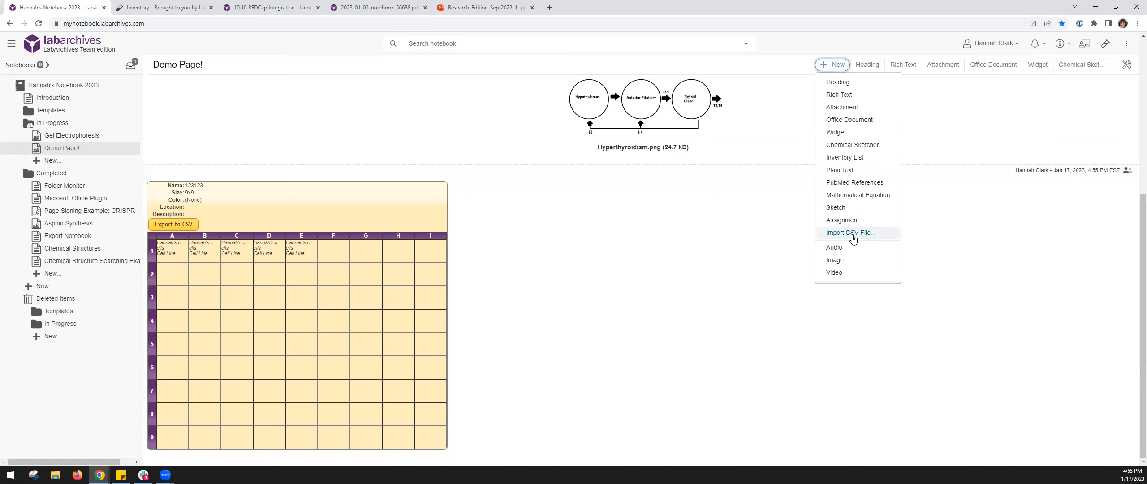
left_click(851, 233)
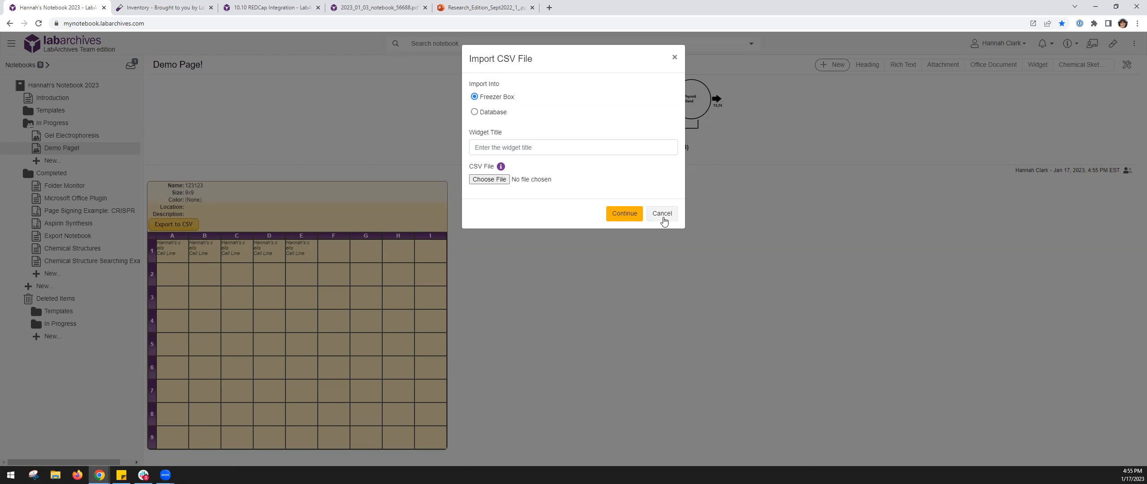
left_click(663, 214)
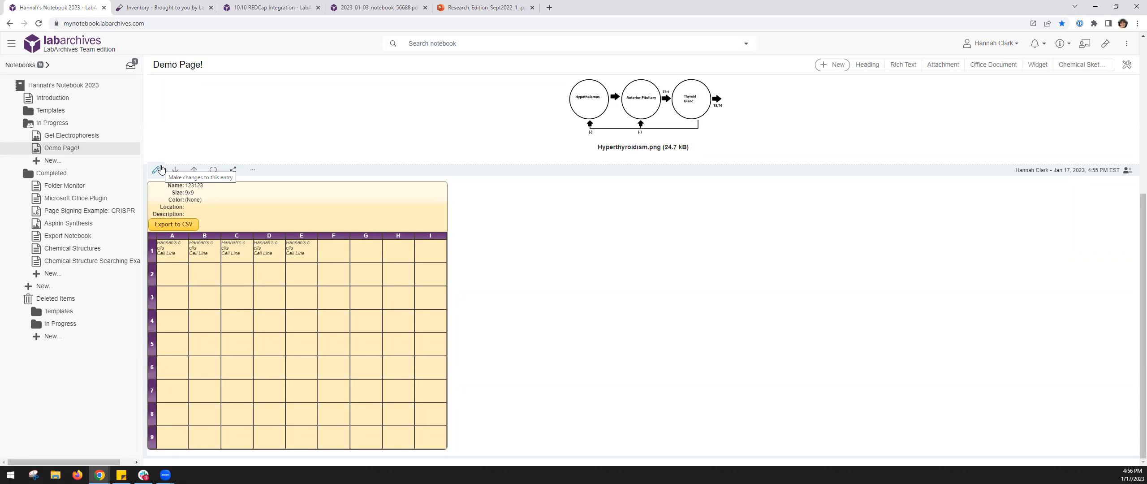
left_click(646, 43)
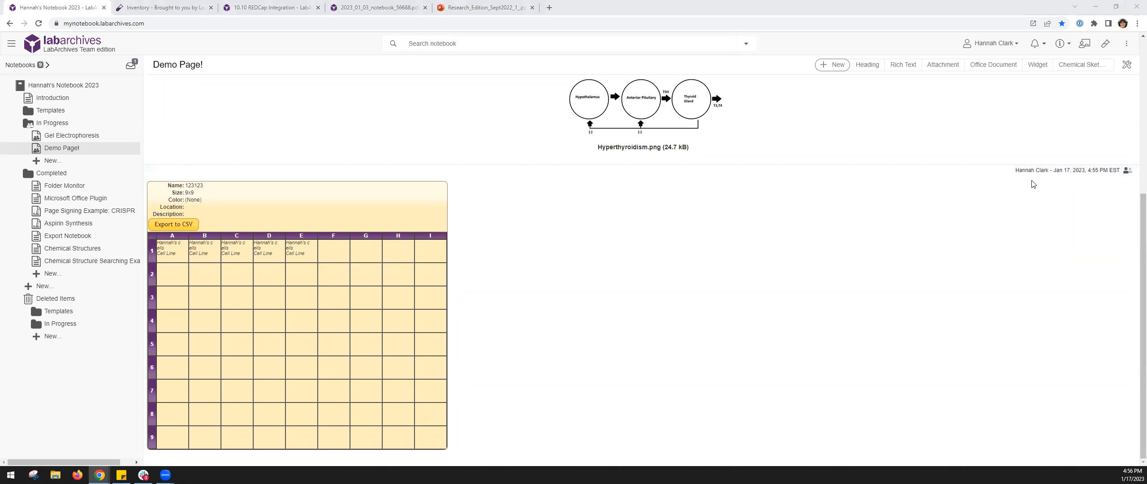
- Show the CSV import options again and open Sample_Freezerbox from the Training Resources folder in Excel
left_click(833, 65)
left_click(852, 233)
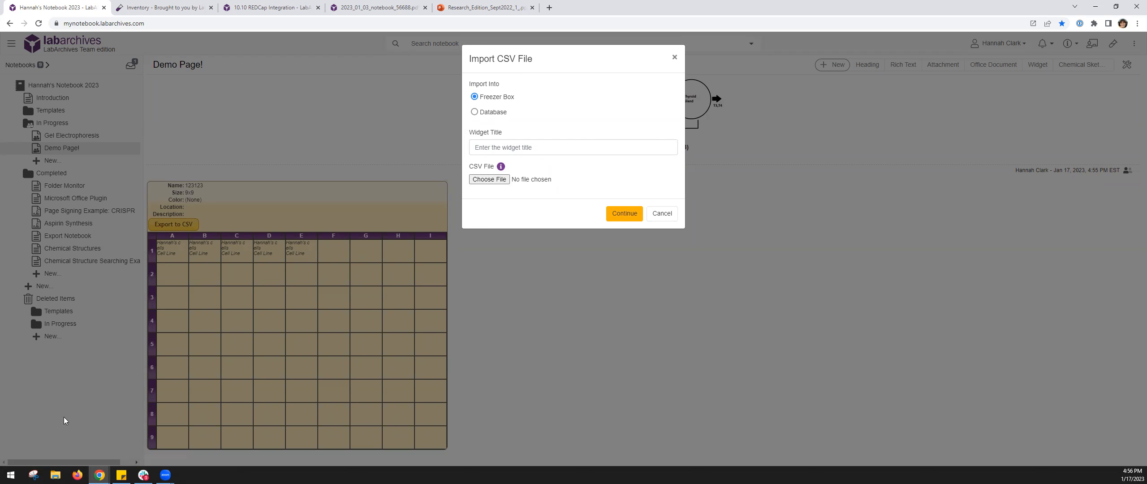
left_click(56, 475)
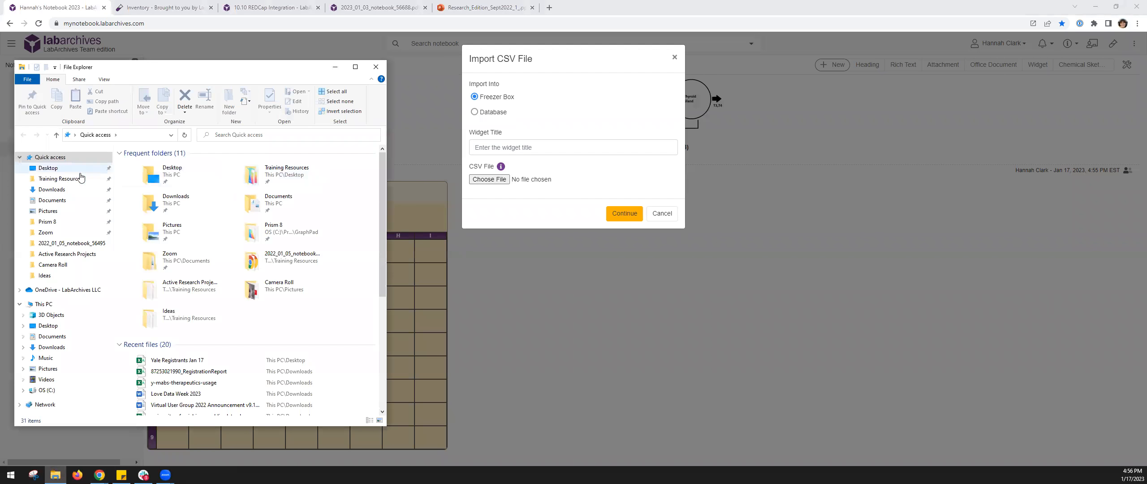
left_click(60, 178)
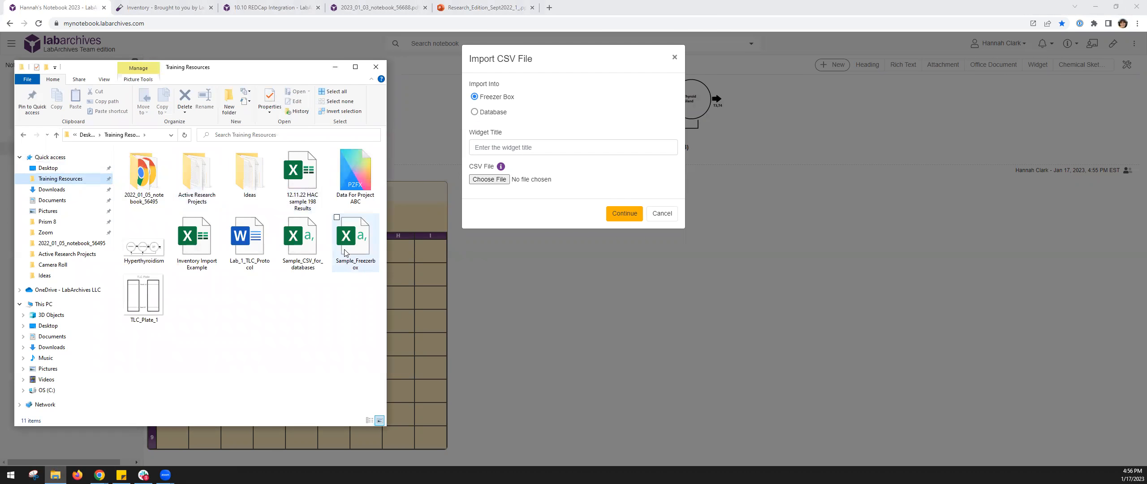
left_click(349, 248)
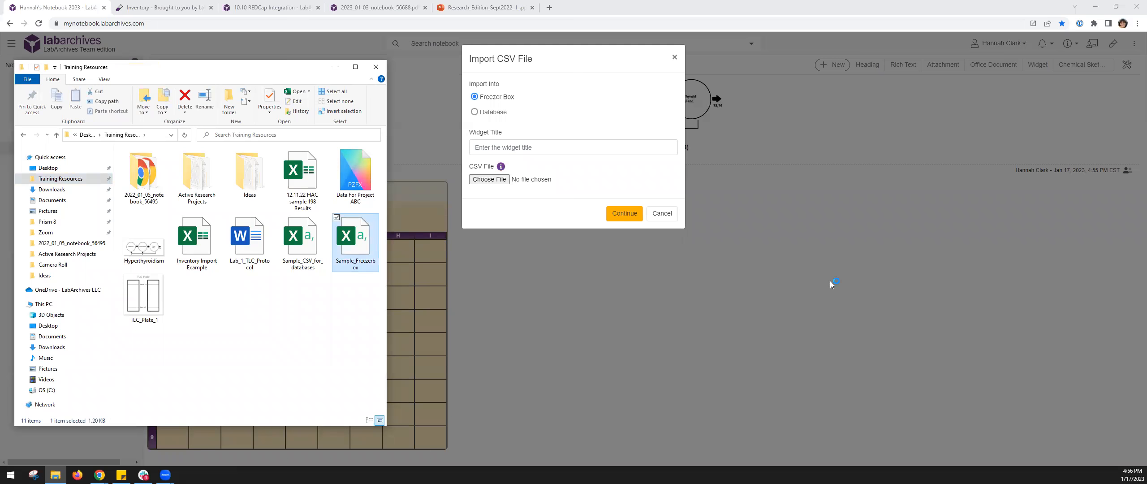
double_click(353, 237)
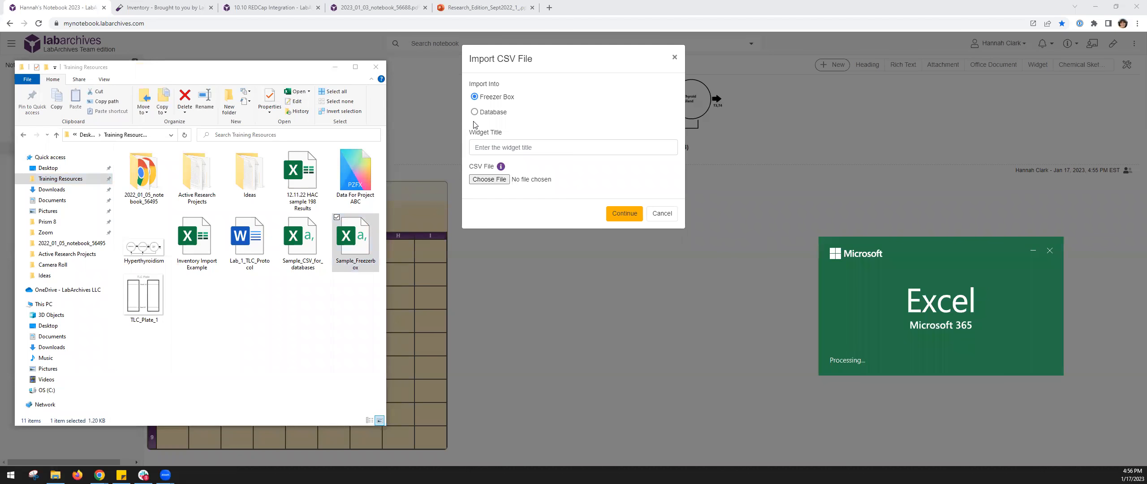
left_click(335, 67)
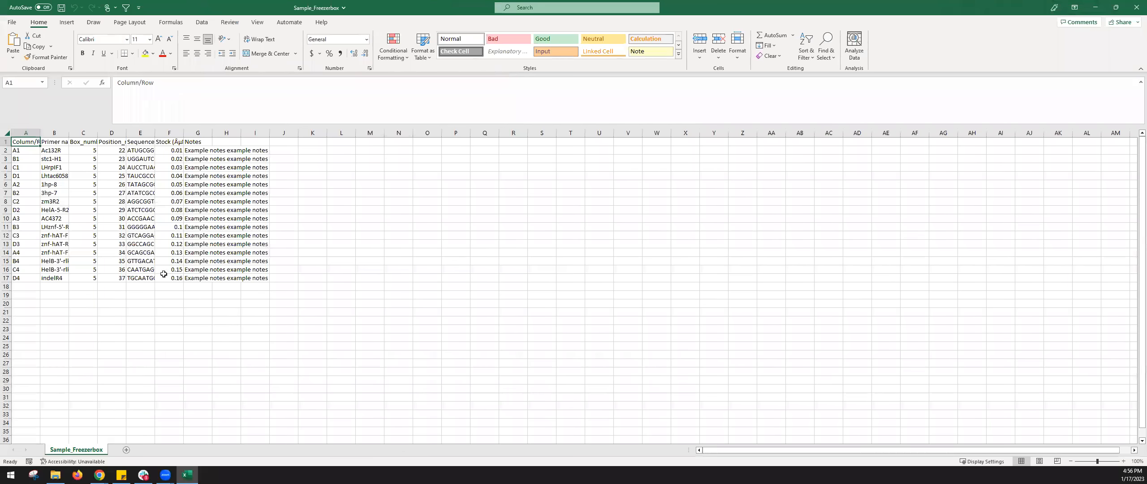
- Widen and examine the Column/Row, Primer name and Notes columns of the sample sheet, and return to the notebook, cancelling the CSV import
left_click_drag(40, 133, 54, 271)
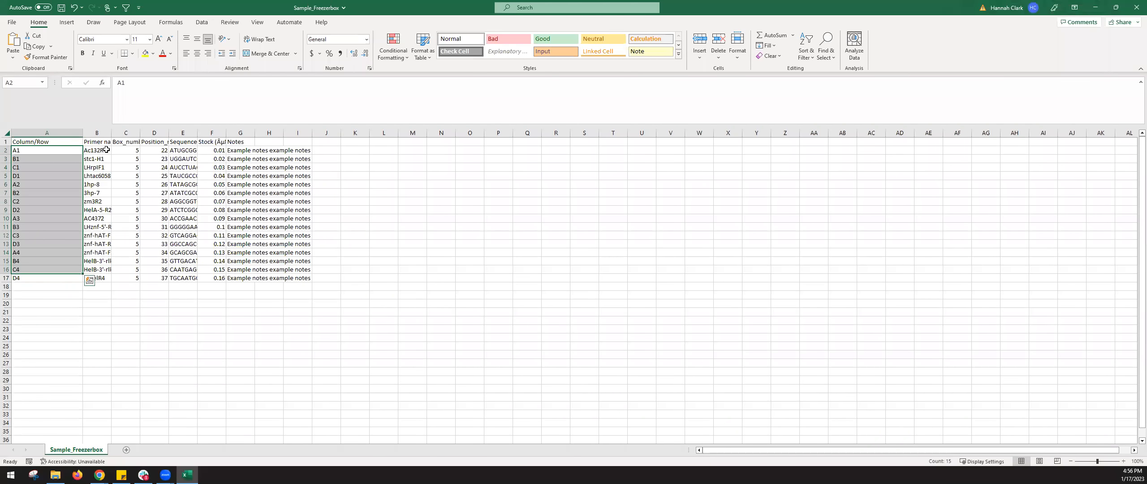
left_click_drag(125, 133, 103, 278)
left_click_drag(221, 150, 226, 237)
left_click_drag(259, 150, 255, 227)
left_click_drag(290, 132, 369, 132)
left_click_drag(283, 151, 290, 257)
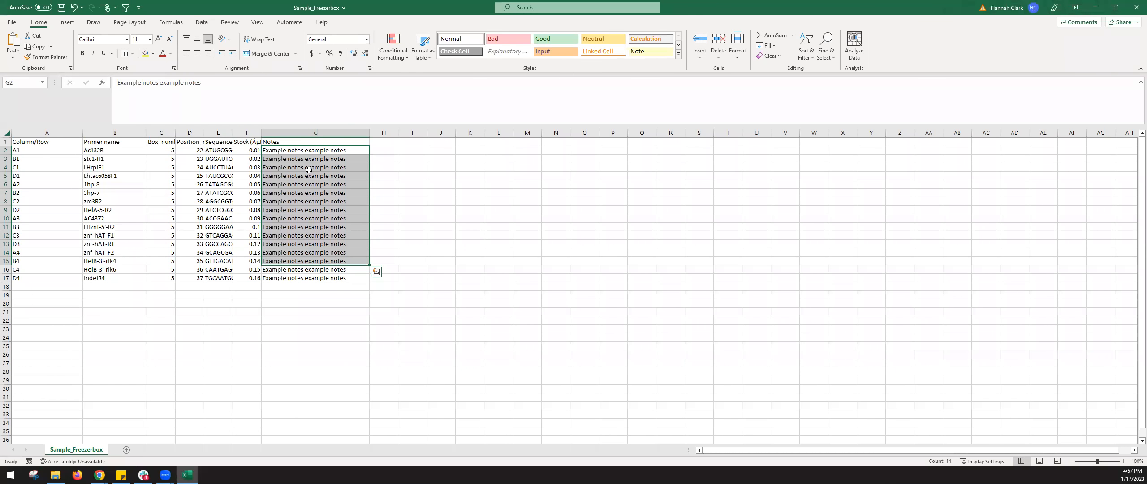
left_click(1096, 7)
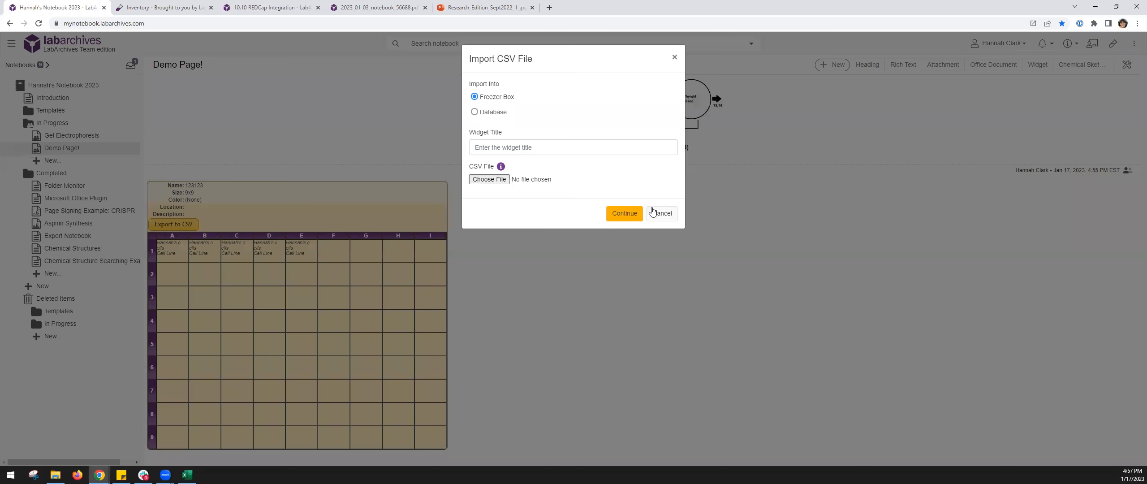
left_click(654, 213)
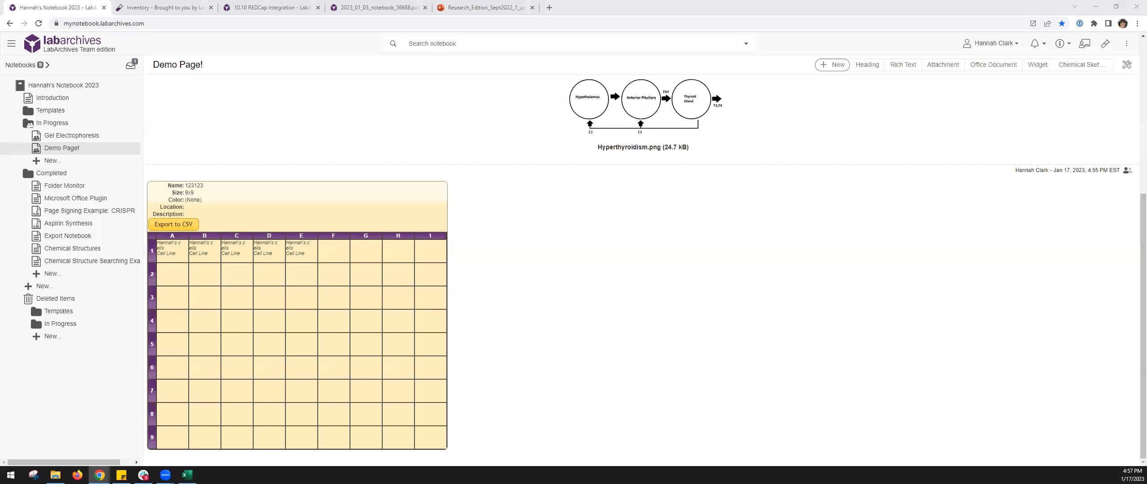
- Generate a PDF of the Introduction page with comments shown, and continue working in the notebook
left_click(54, 122)
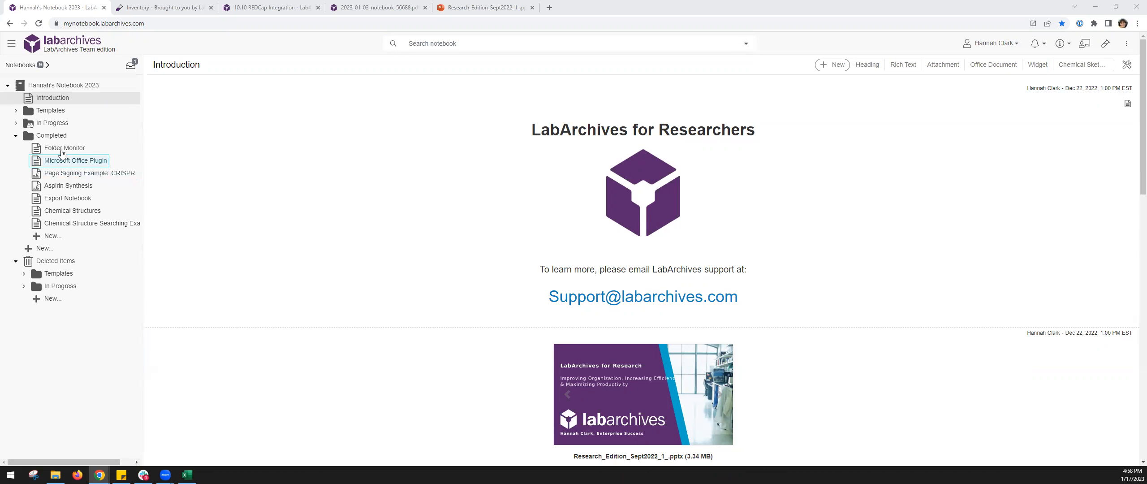
right_click(52, 151)
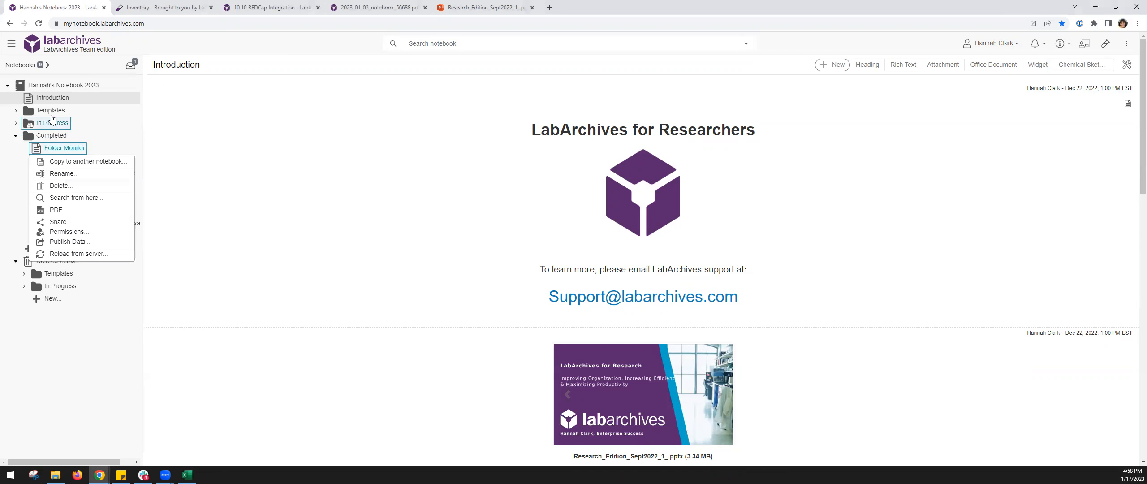
right_click(52, 99)
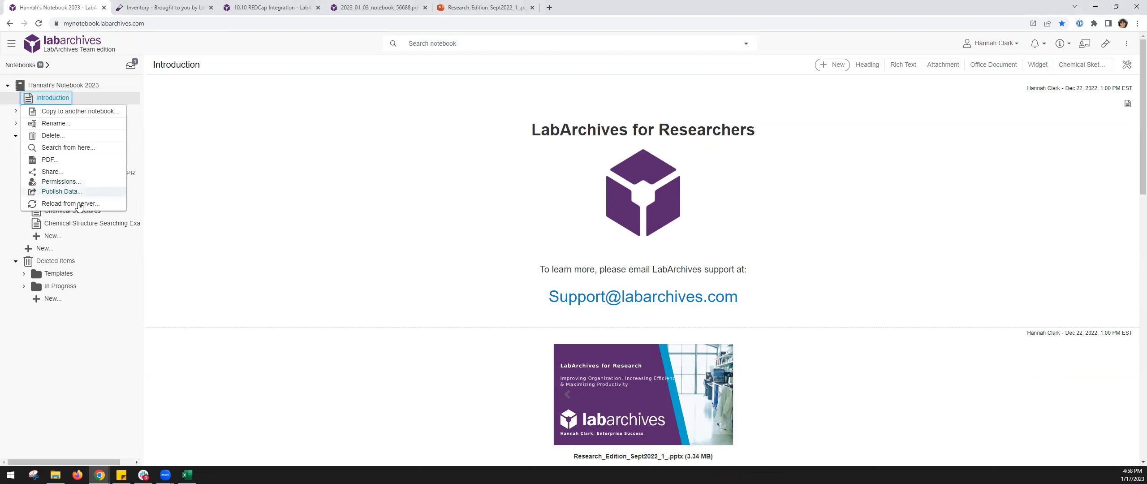
left_click(63, 161)
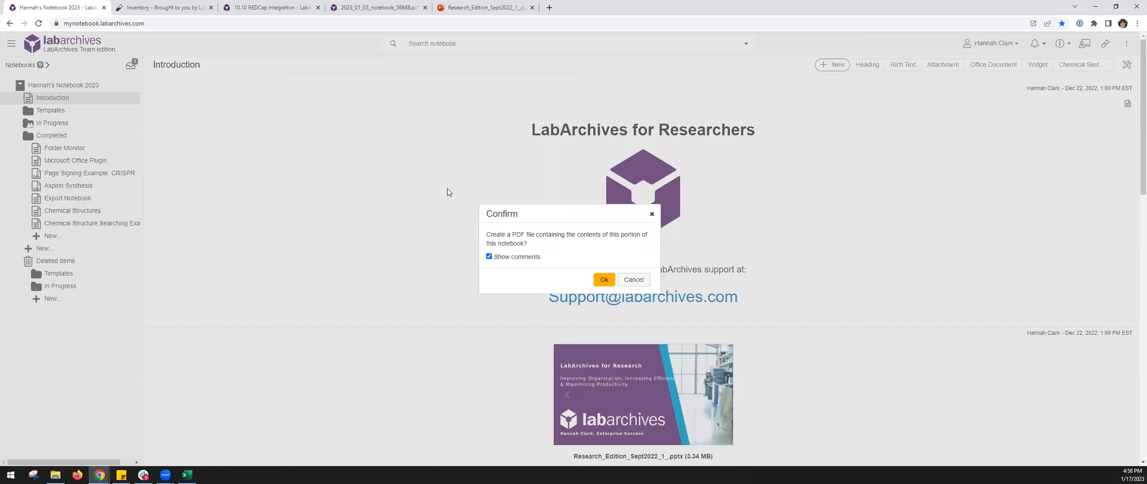
left_click(605, 280)
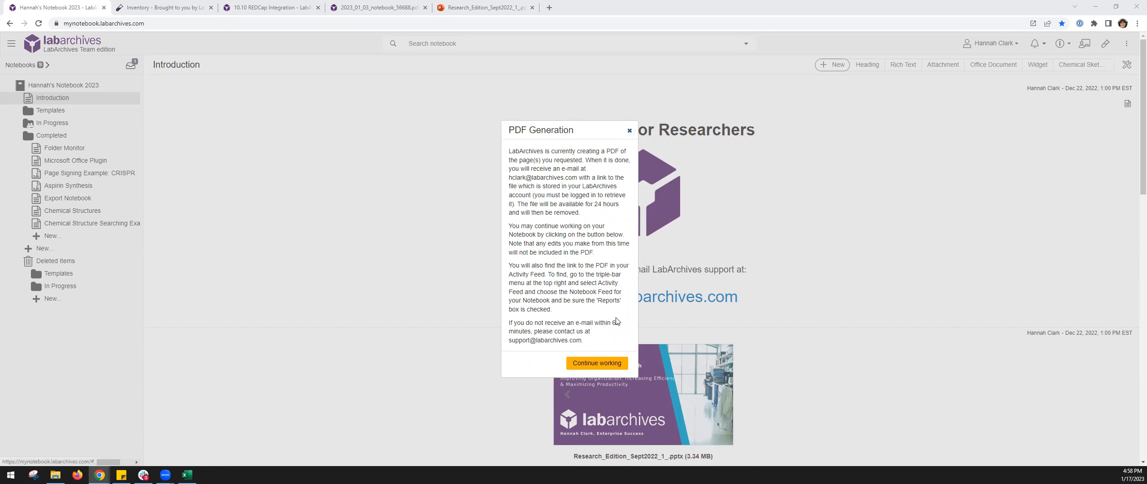
left_click(609, 367)
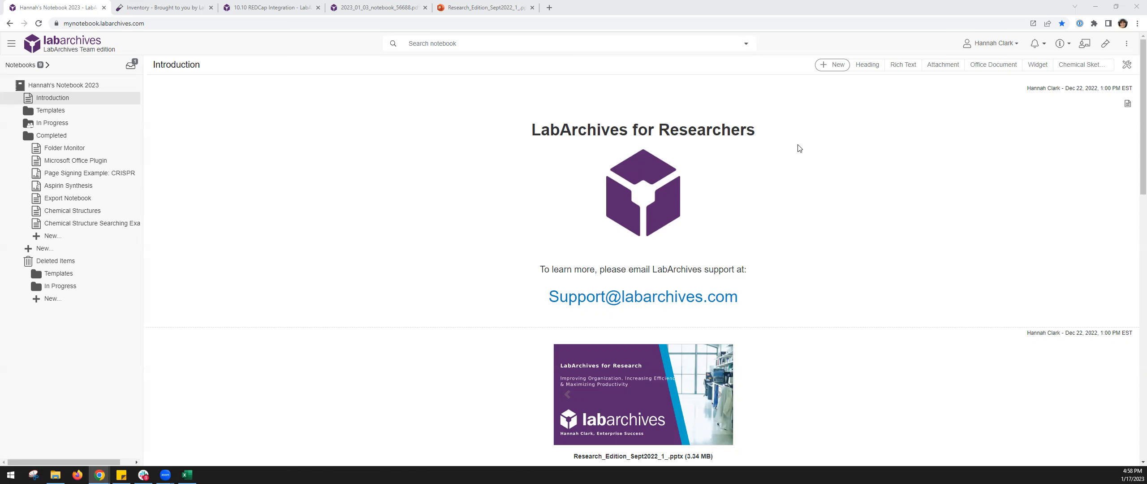
- Open the Knowledgebase, expand 11.0 FAQs and read the 11.02 article on handwriting and drawing sketches in LabArchives
left_click(1060, 44)
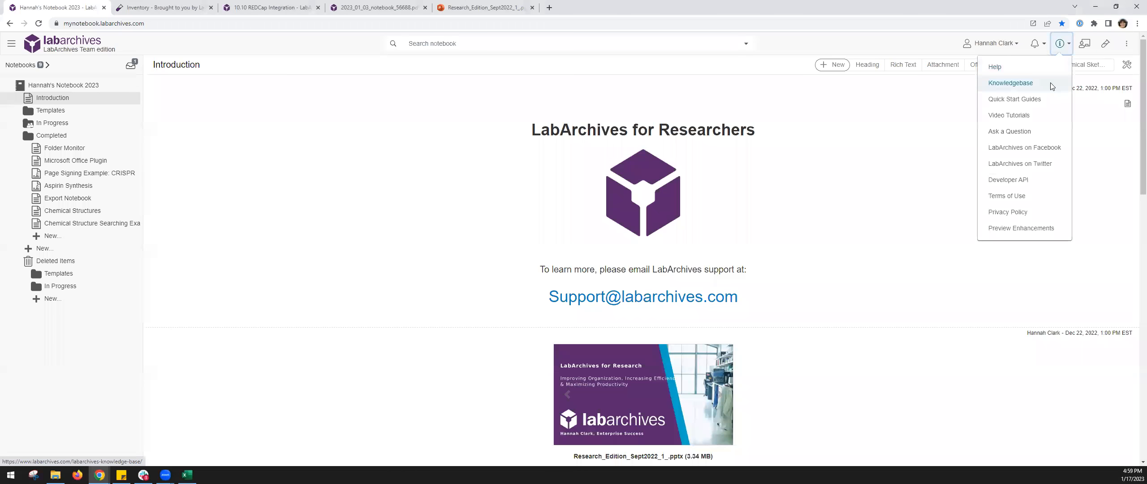
left_click(1058, 85)
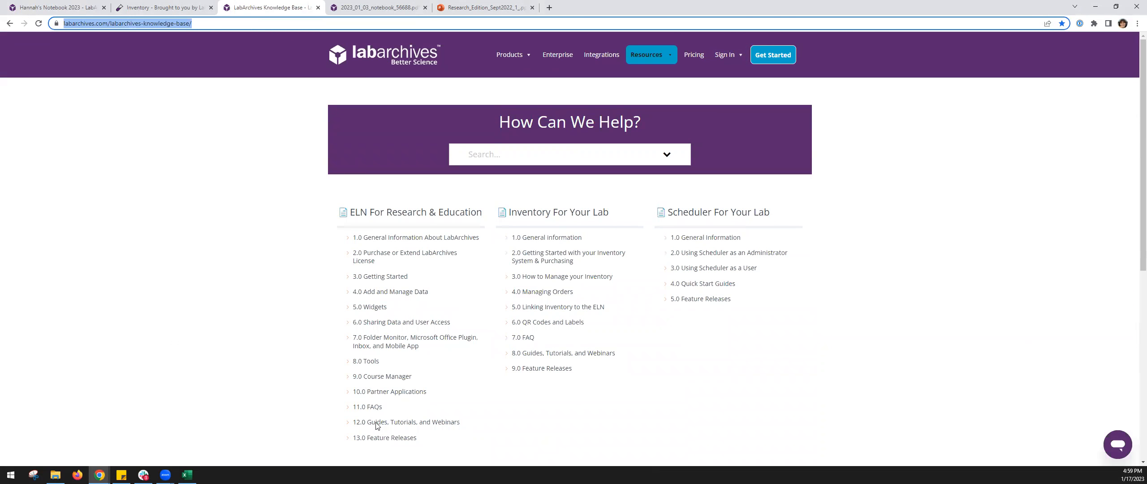
left_click(370, 406)
scroll(482, 413, "down", 2)
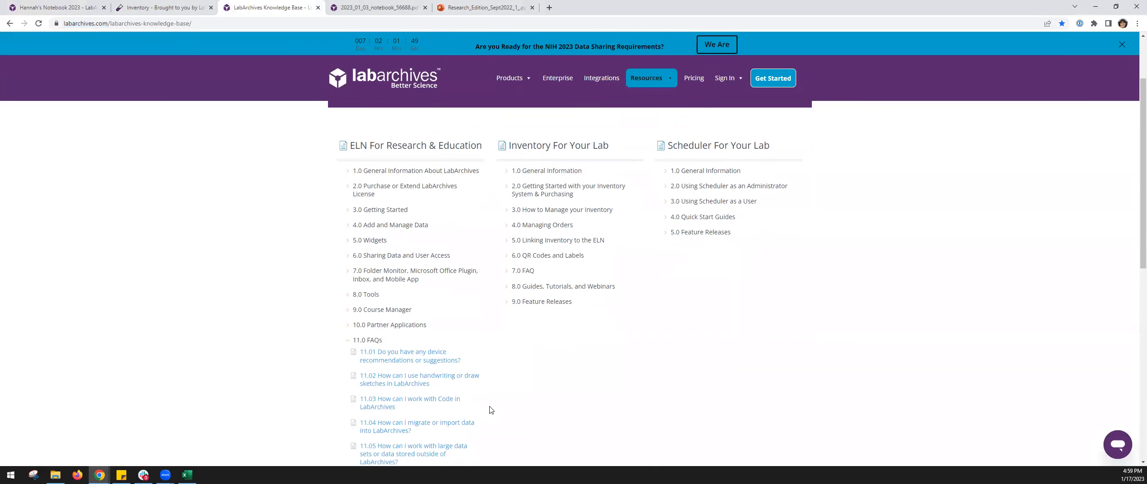
scroll(488, 406, "down", 1)
left_click(450, 319)
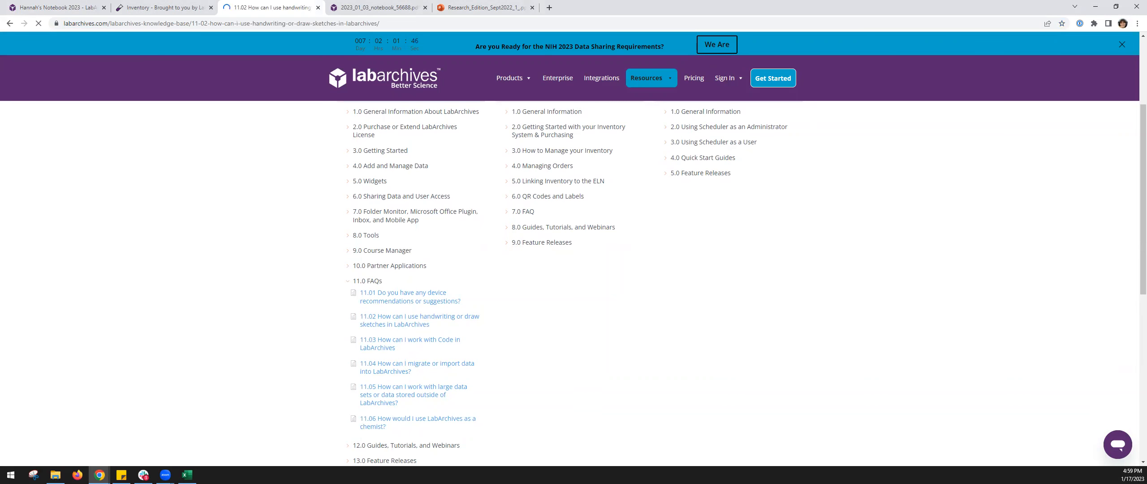
scroll(720, 359, "down", 4)
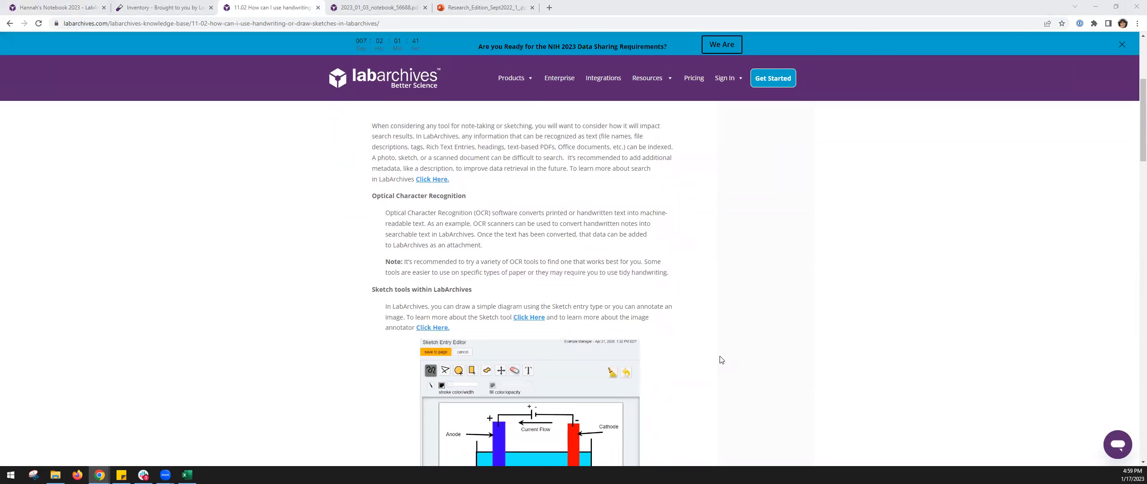